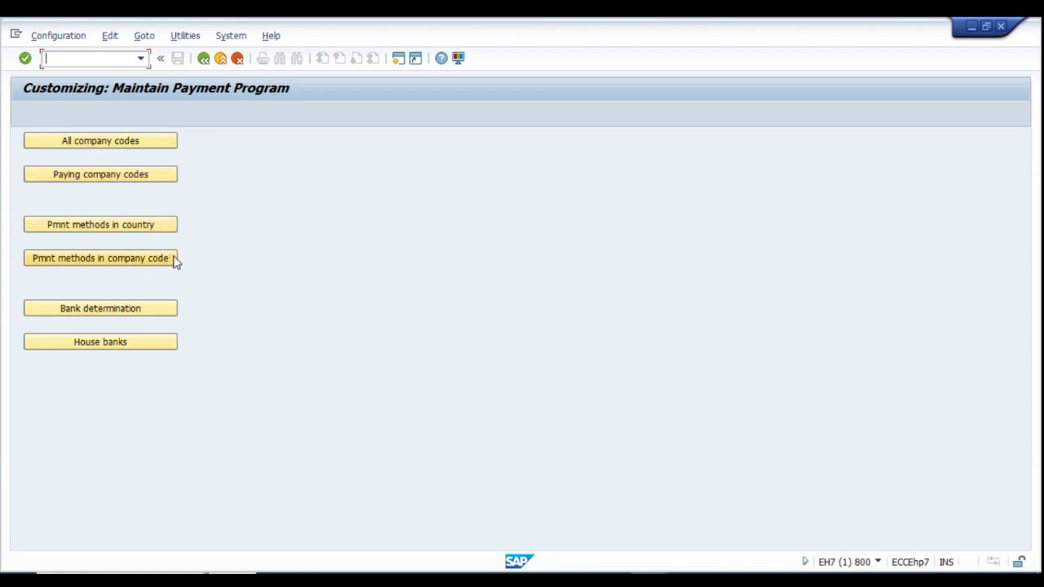
click(168, 344)
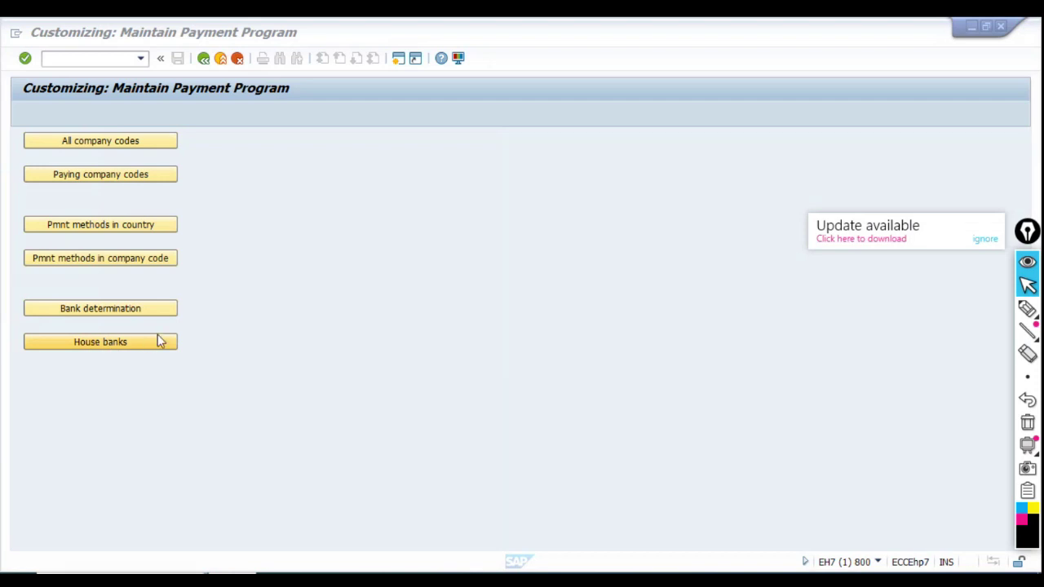
click(990, 241)
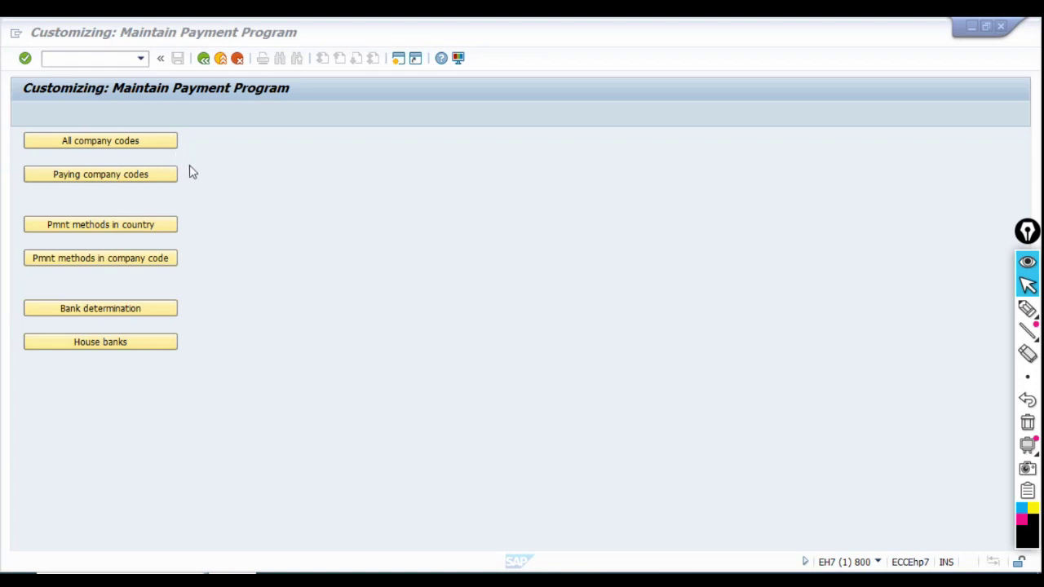
click(102, 148)
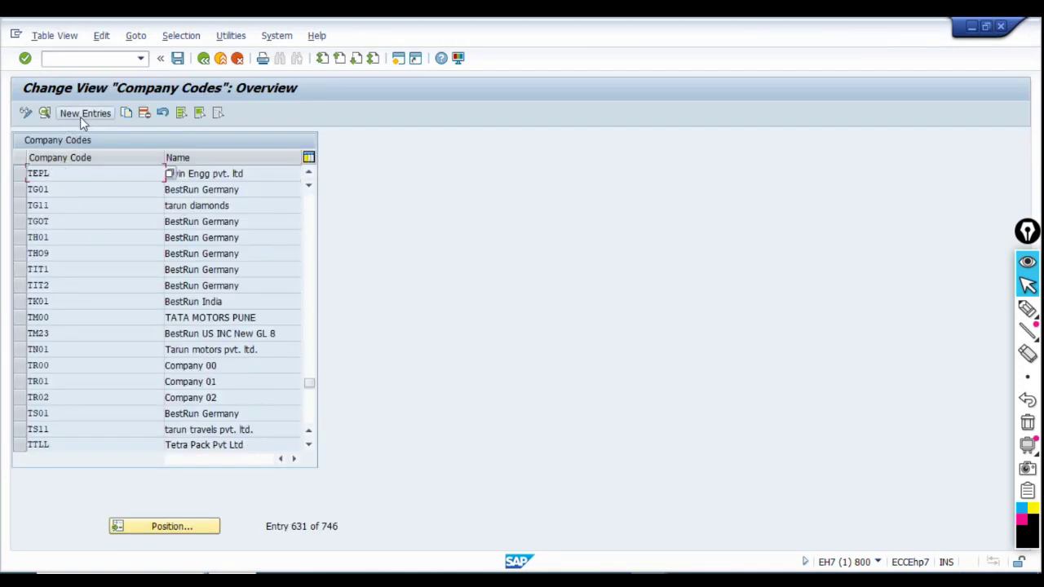
click(81, 117)
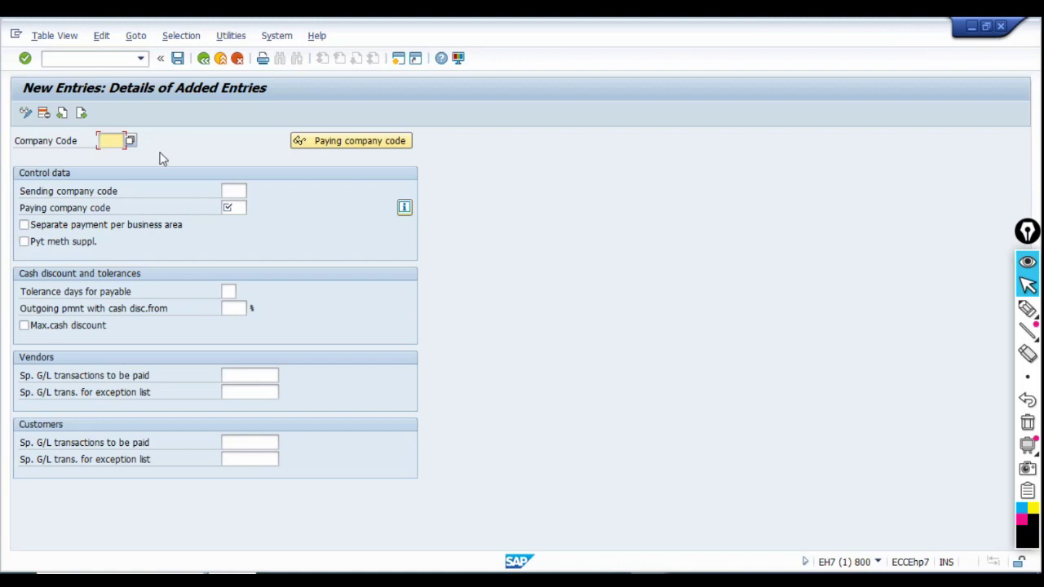
text(TE01)
key(Return)
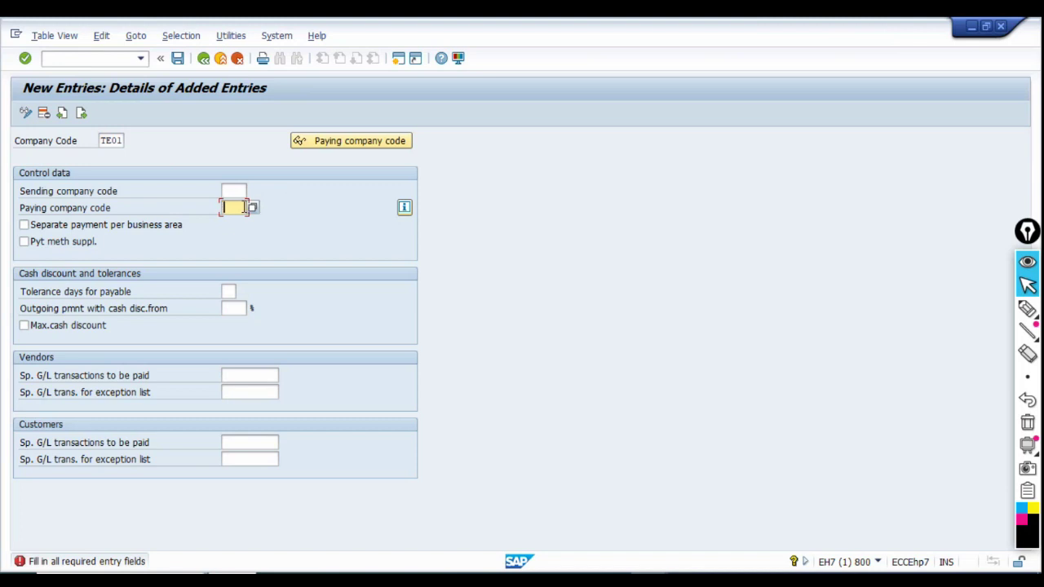
text(TE01)
key(Return)
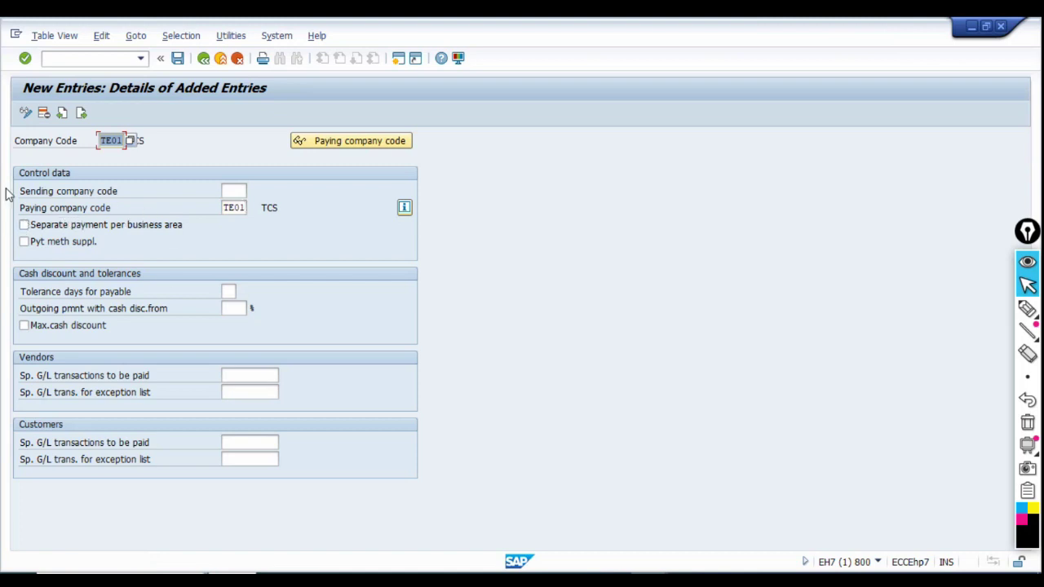
click(235, 191)
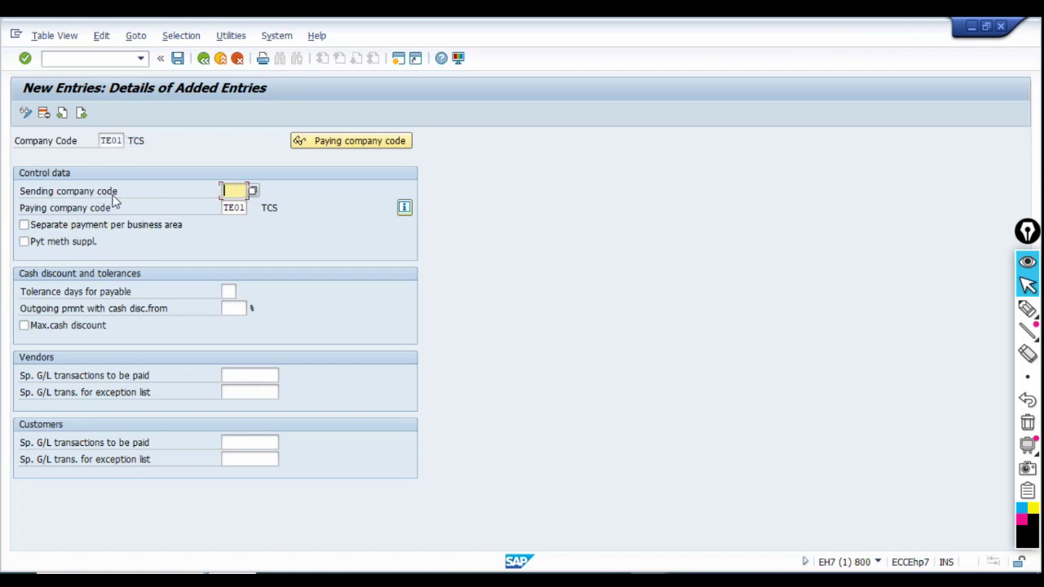
double_click(106, 142)
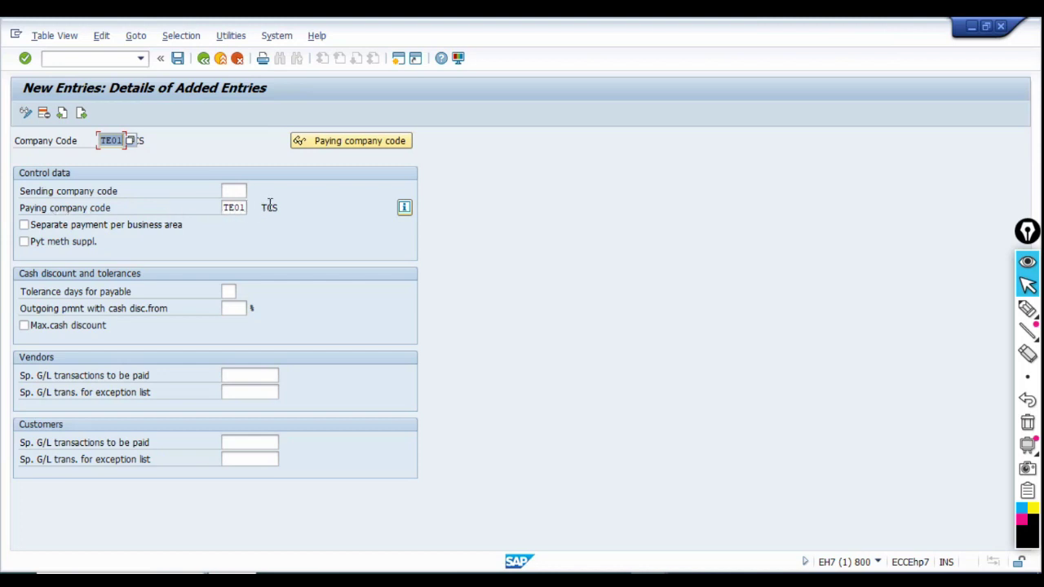
click(238, 207)
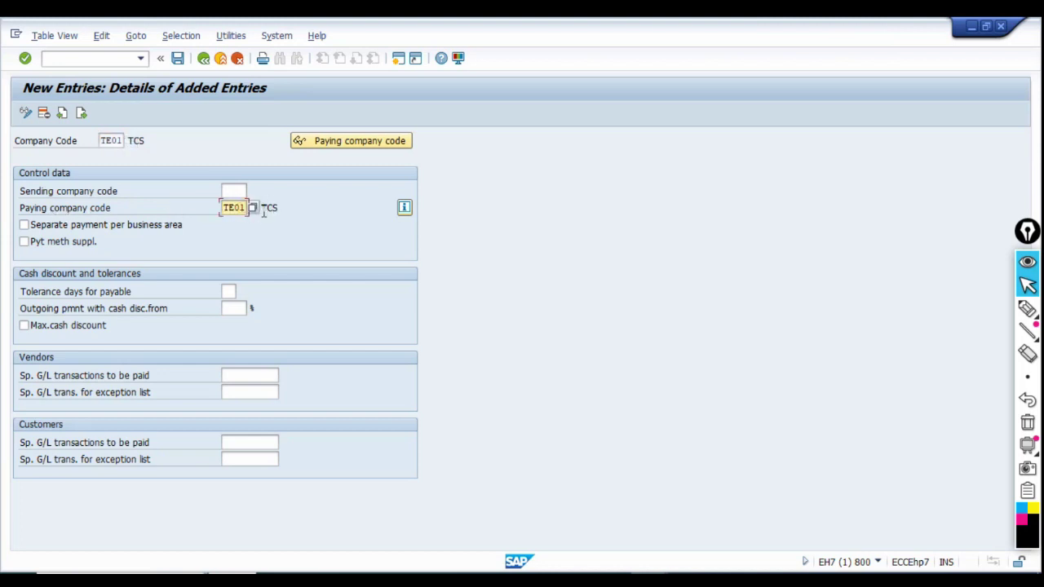
click(233, 191)
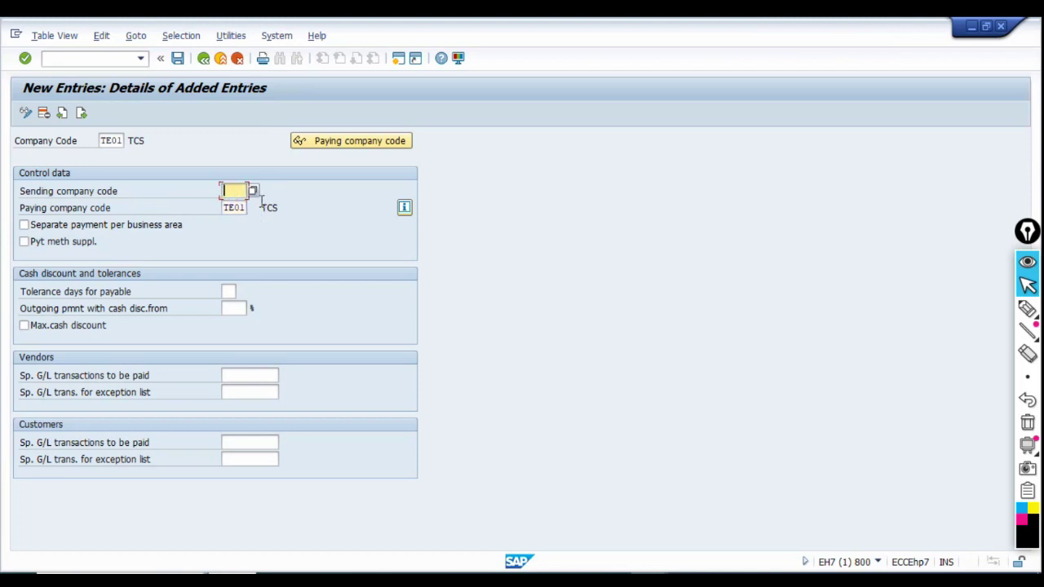
text(TE01)
key(Return)
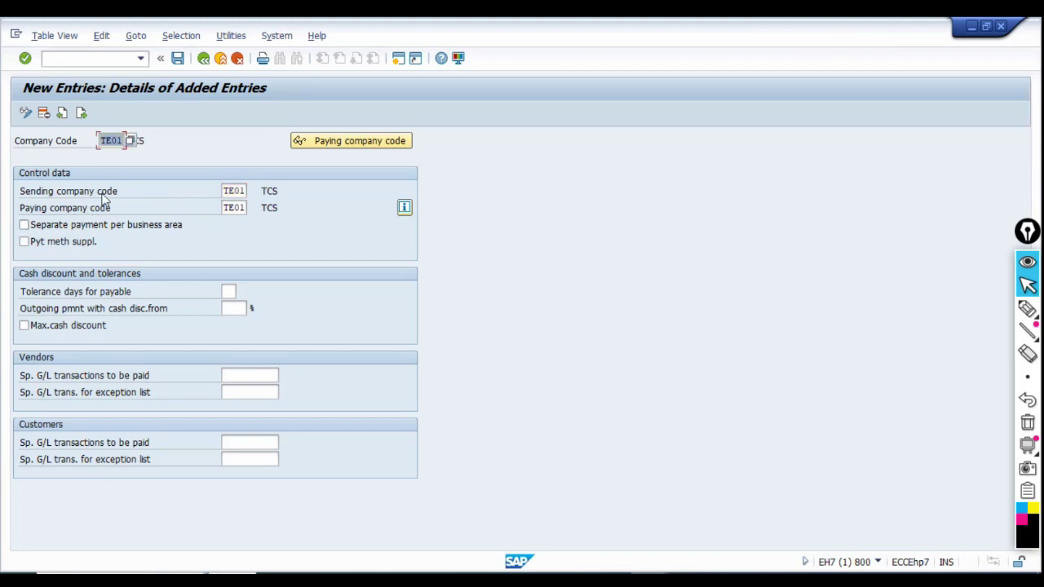
click(224, 191)
drag(223, 190, 251, 191)
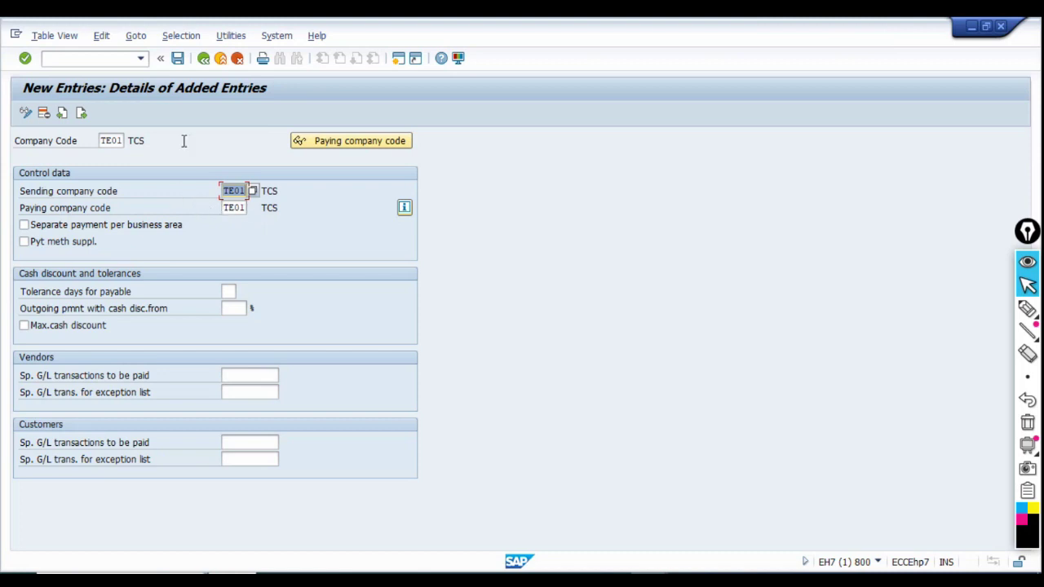
click(237, 58)
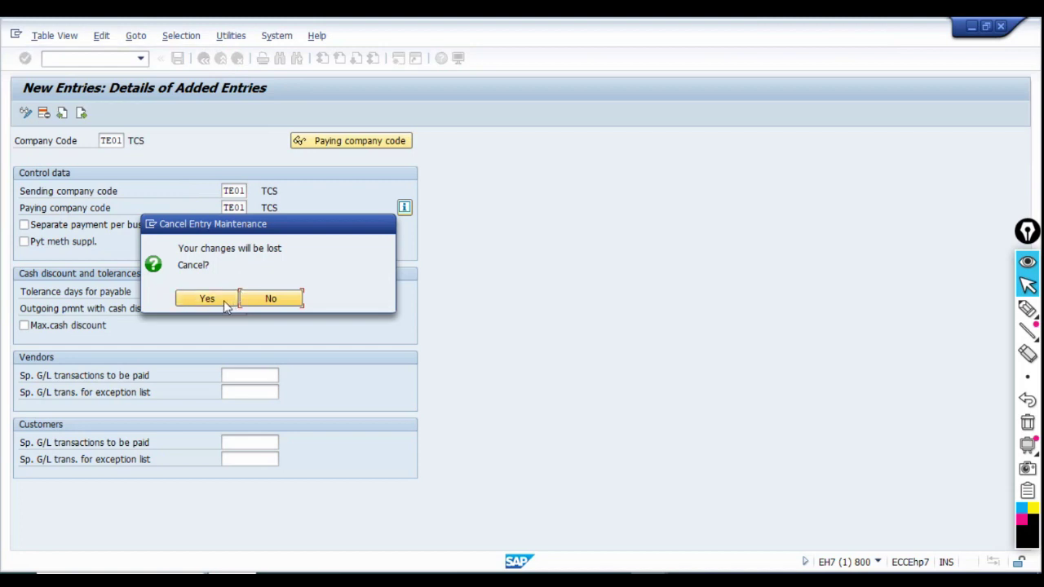
click(226, 302)
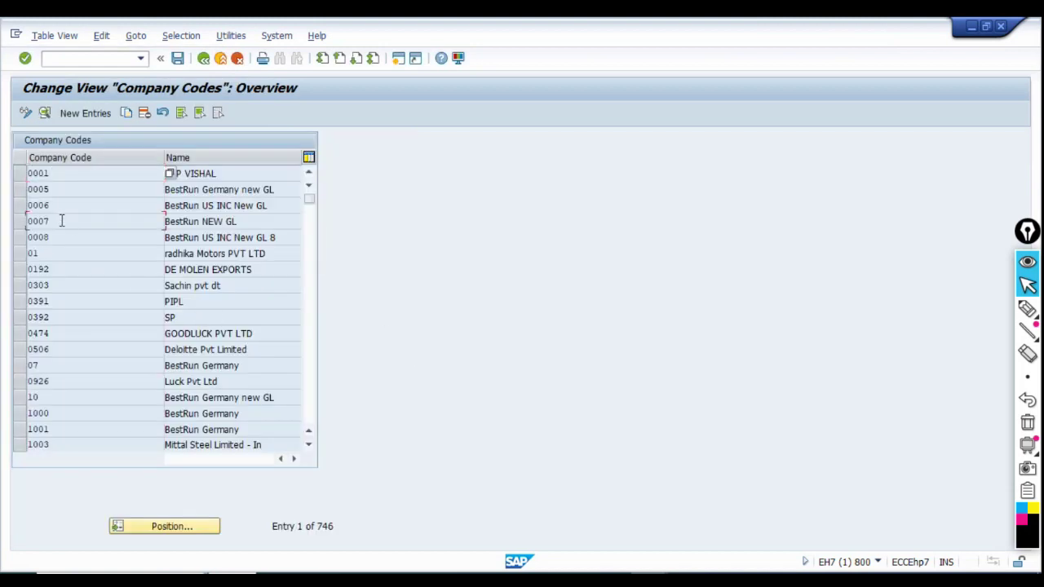
- Look at the payment settings of company code 0001 and leave its details
click(70, 173)
key(F2)
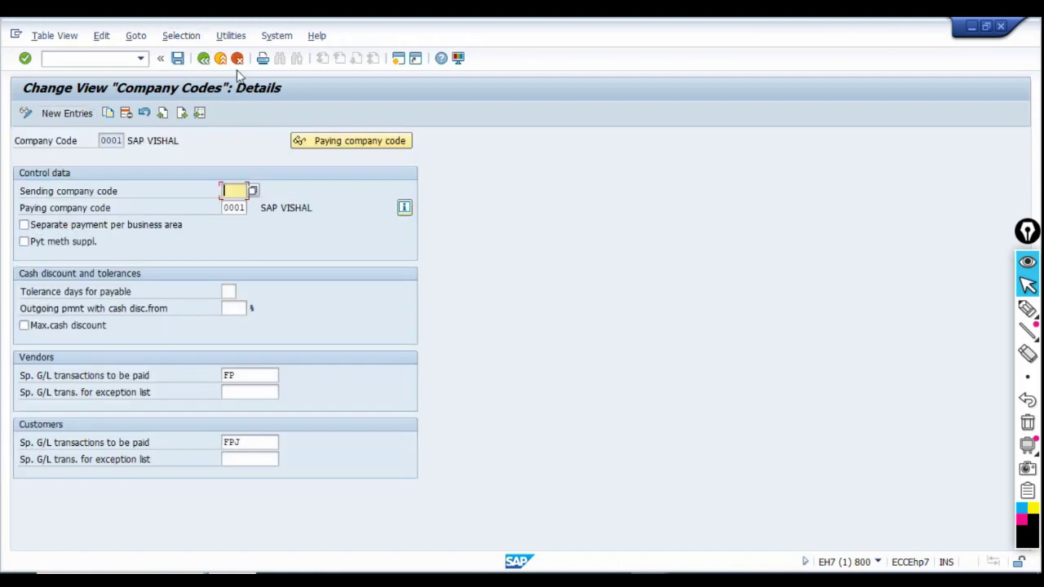
click(204, 59)
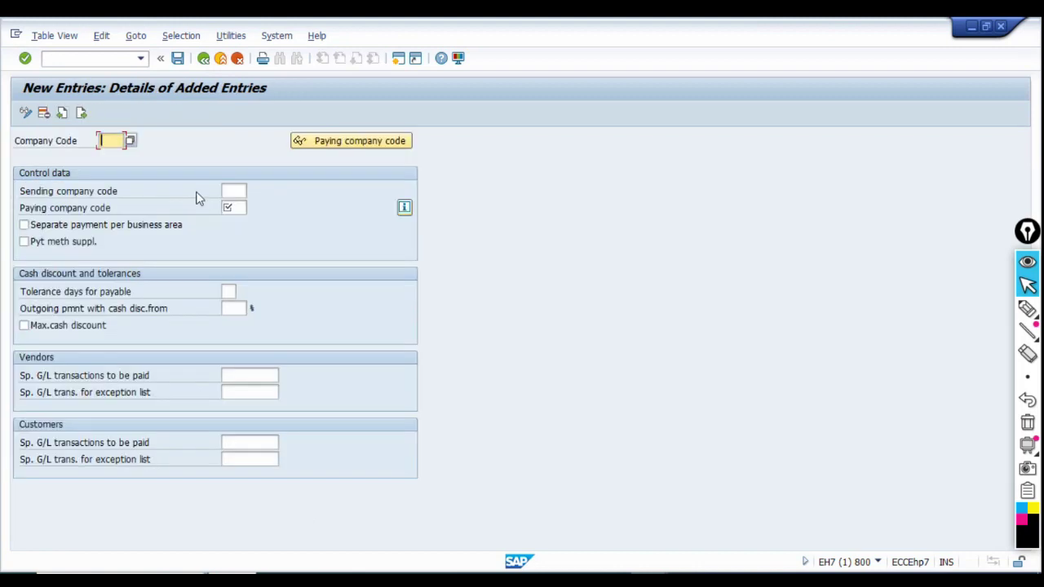
- Fill in a new entry for company code TE01 with TE01 as both the sending and the paying company code
text(TE01)
key(Return)
key(Tab)
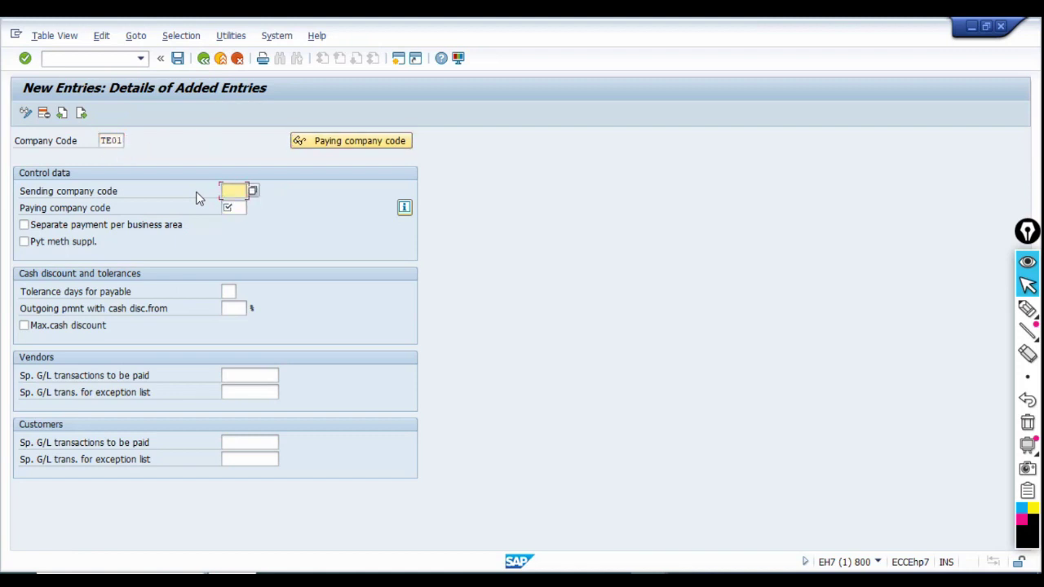
text(TE01)
key(Return)
text(0001)
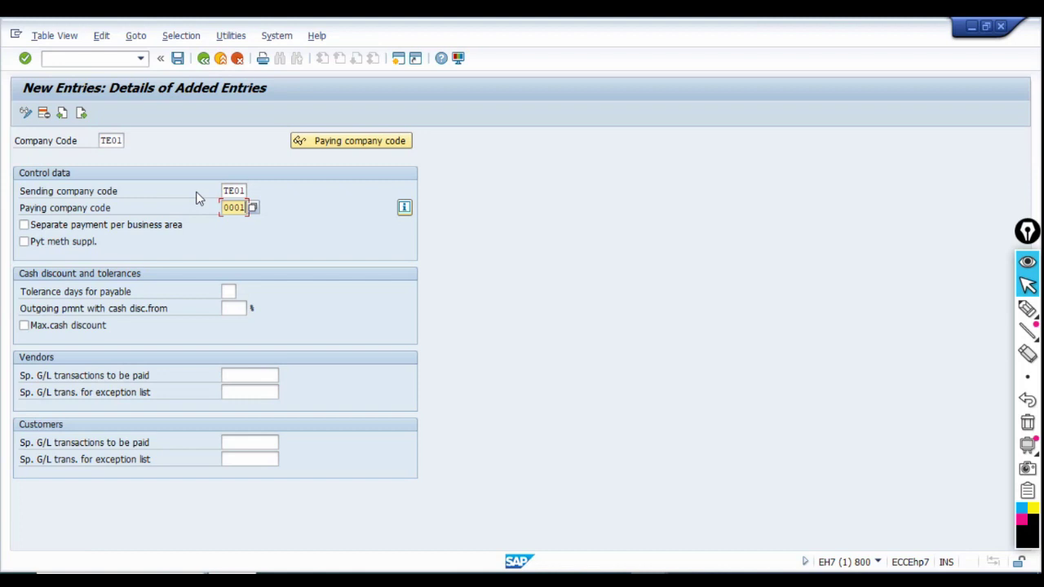
key(shift+Tab)
key(Tab)
text(Te01)
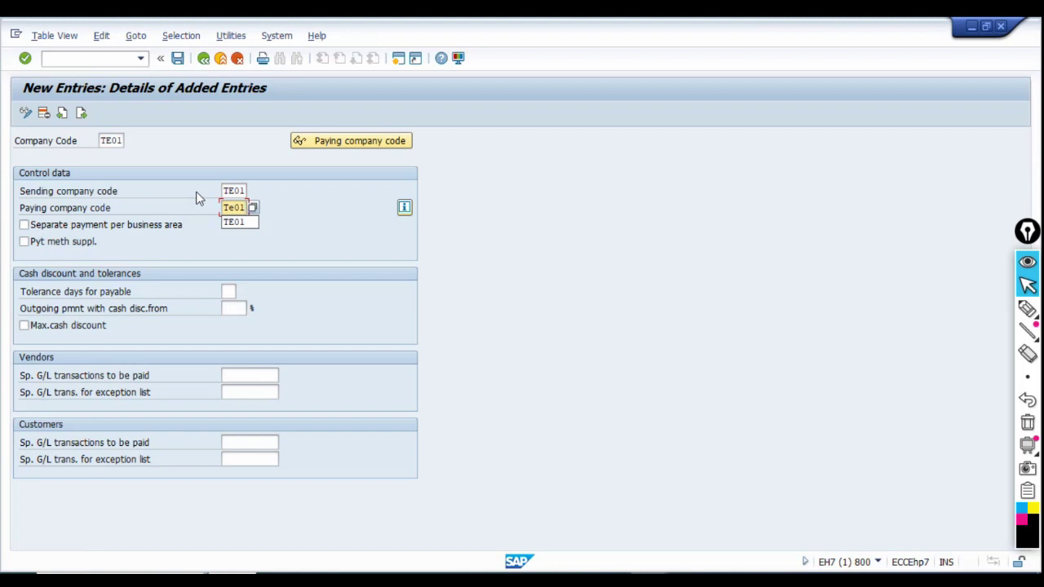
key(Return)
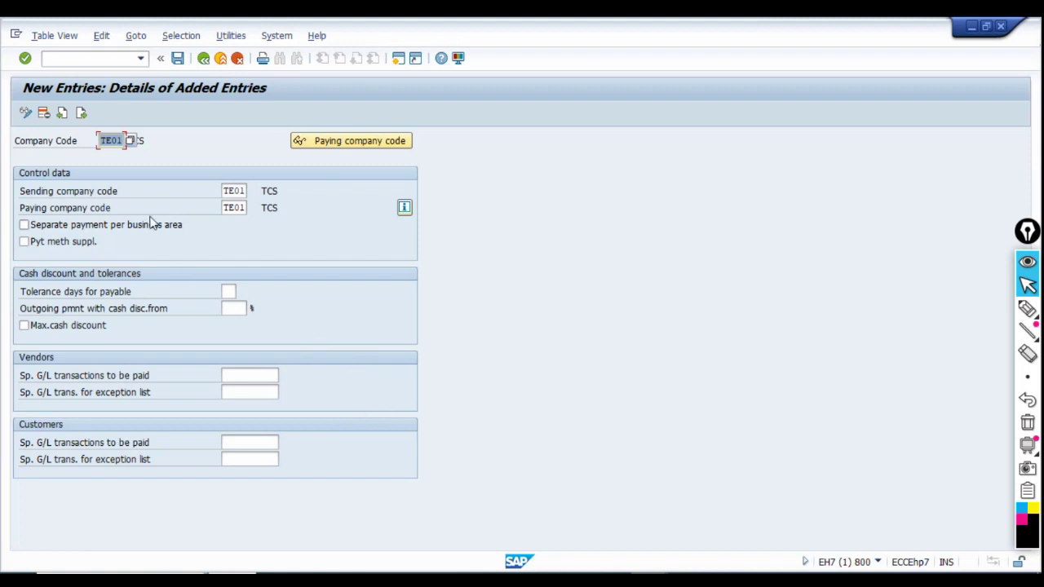
- Read the field help for the sending company code, including its cross-company payment examples, and close it
click(235, 193)
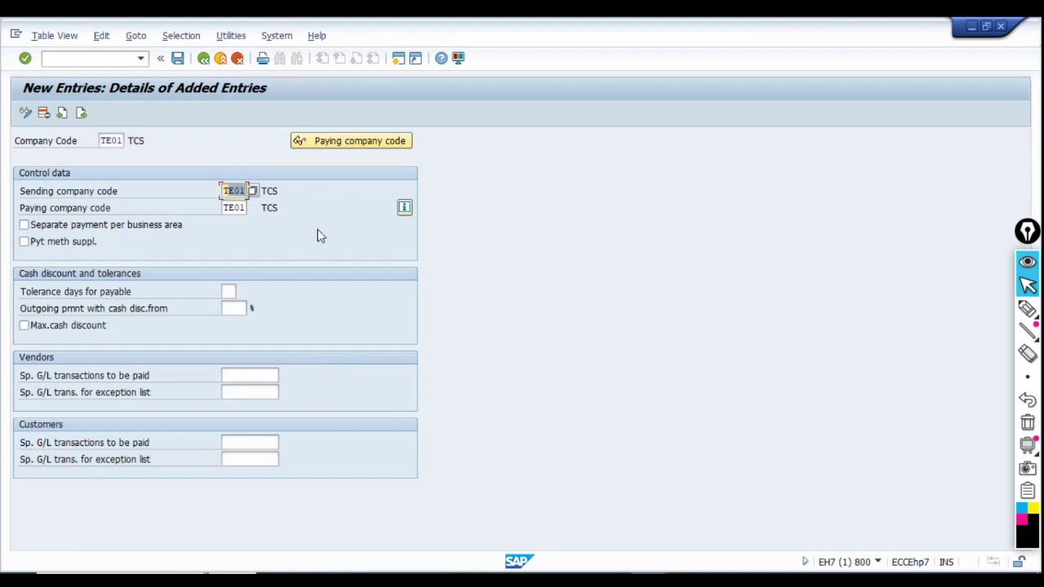
click(225, 191)
click(112, 141)
drag(224, 207, 248, 191)
click(252, 190)
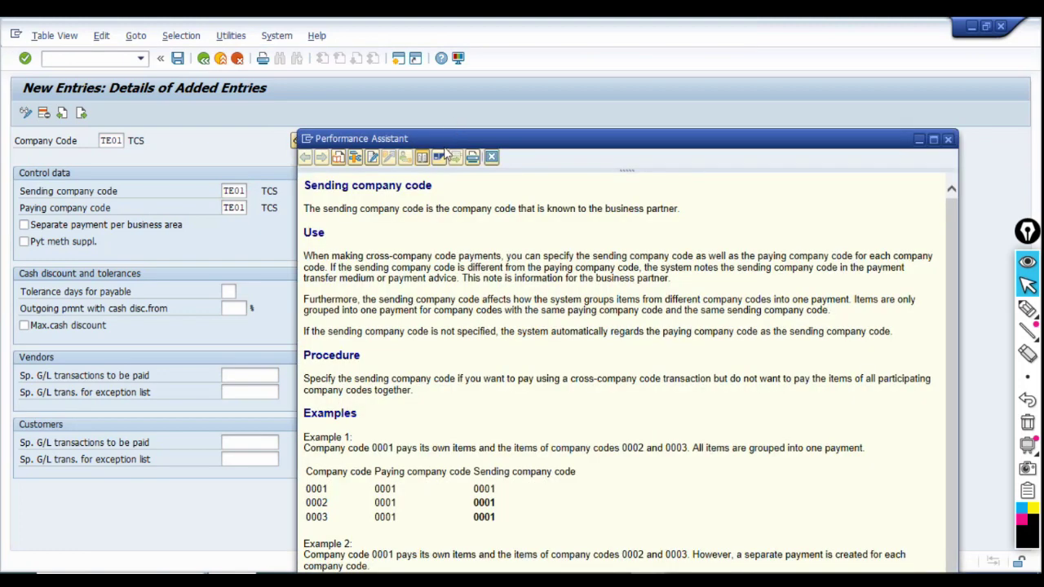
drag(439, 147, 170, 58)
scroll(683, 516, down, 1)
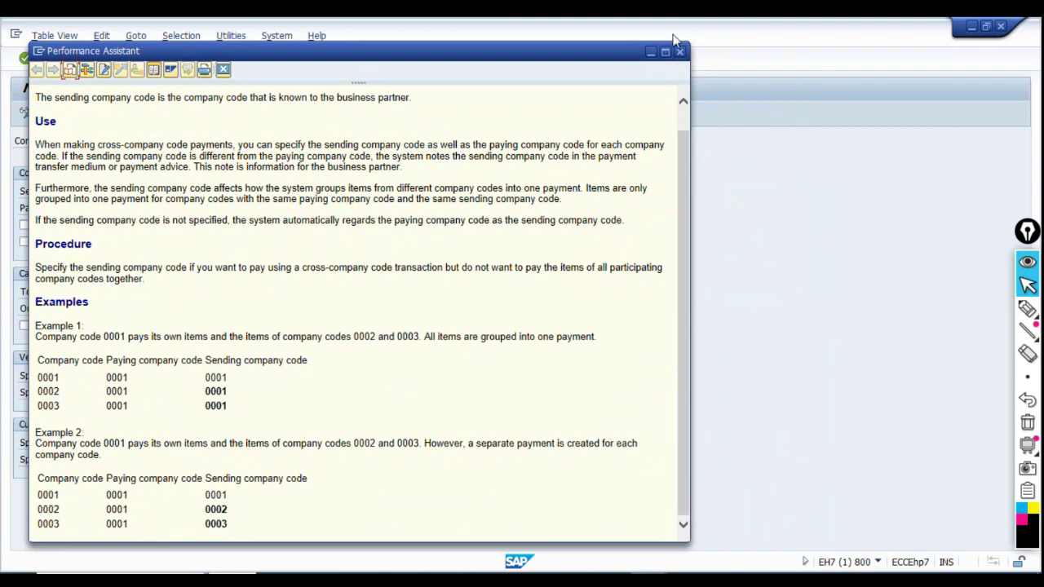
click(771, 107)
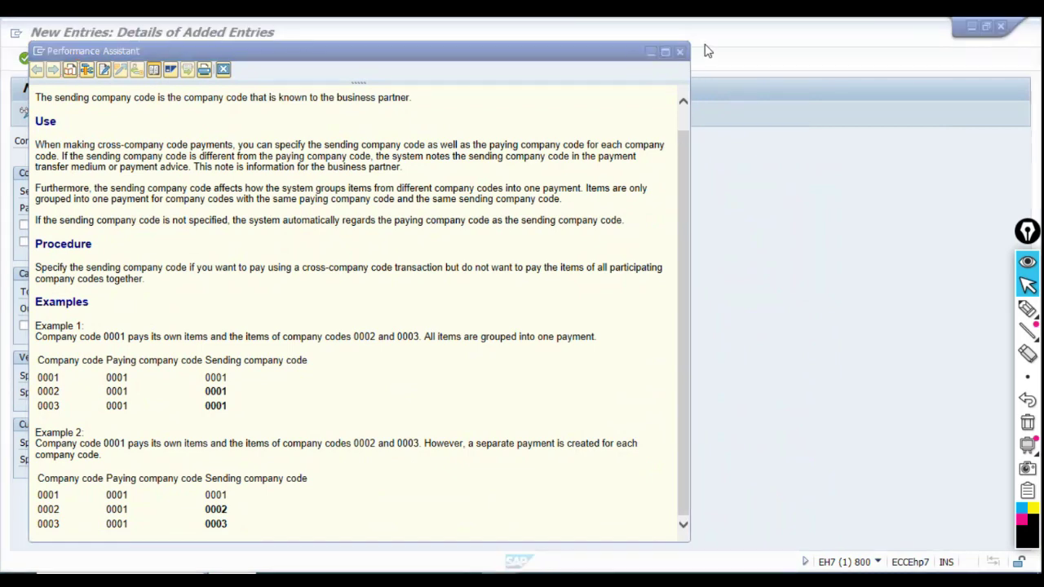
scroll(687, 171, up, 1)
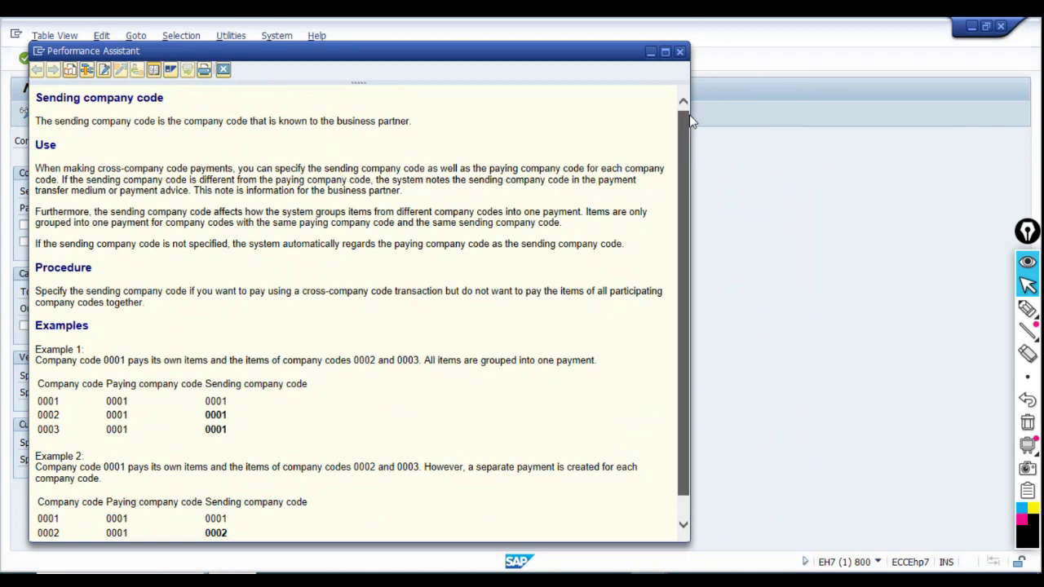
click(680, 52)
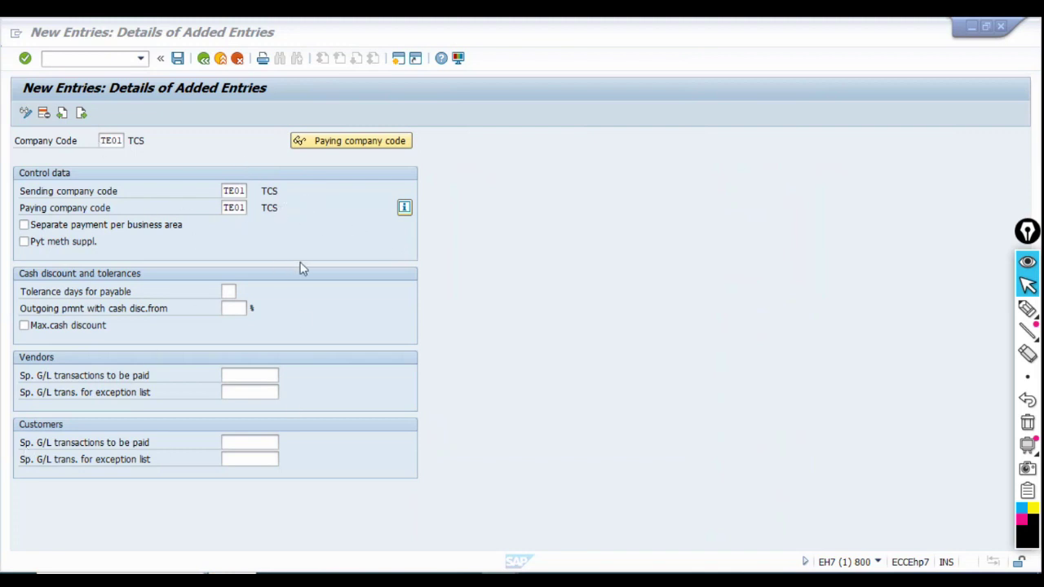
- Save the TE01 entry under the proposed Reliance Group of Companies customizing request and return to the payment program menu
click(180, 61)
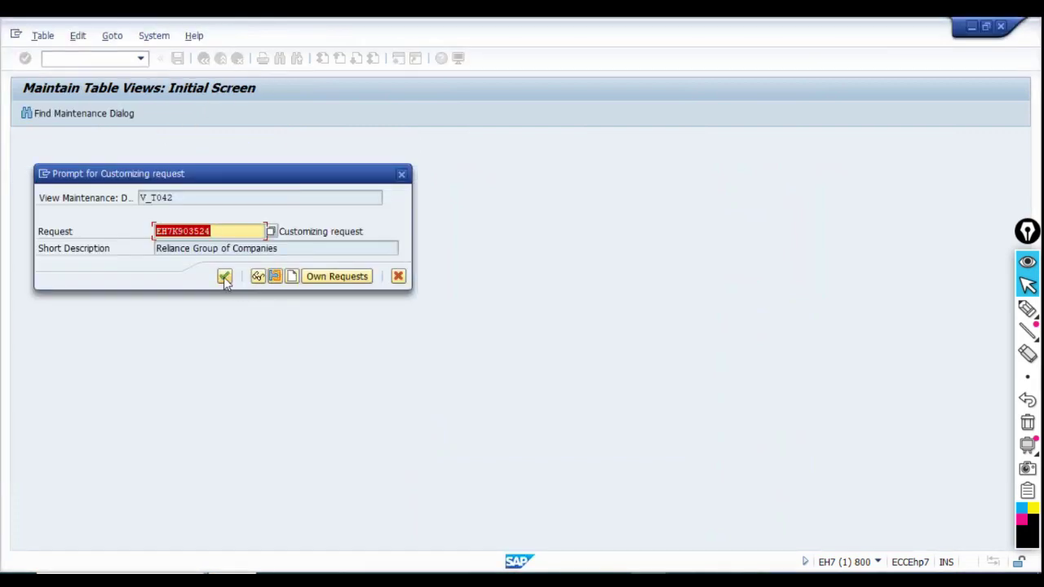
click(224, 277)
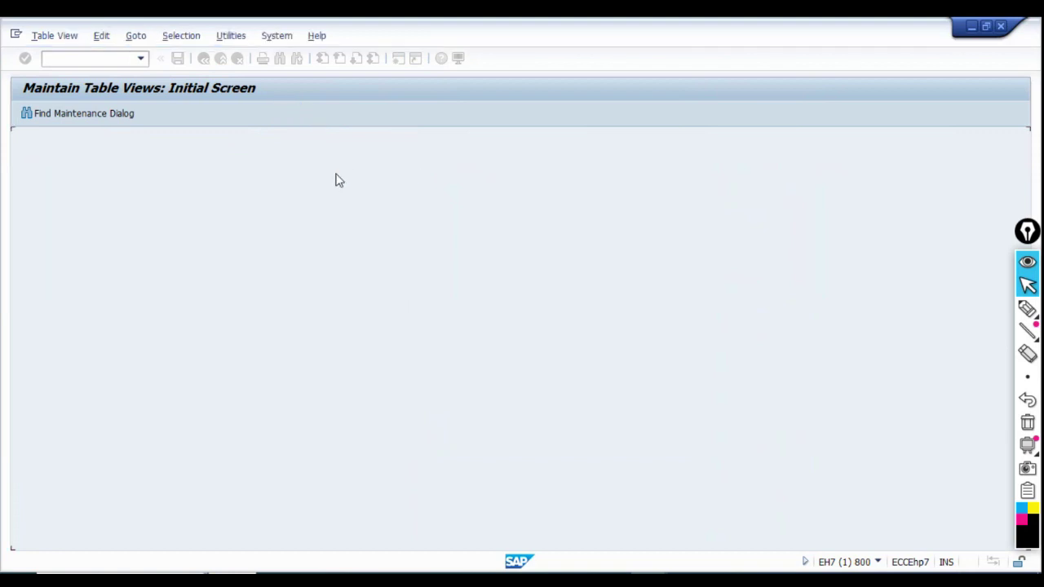
click(201, 60)
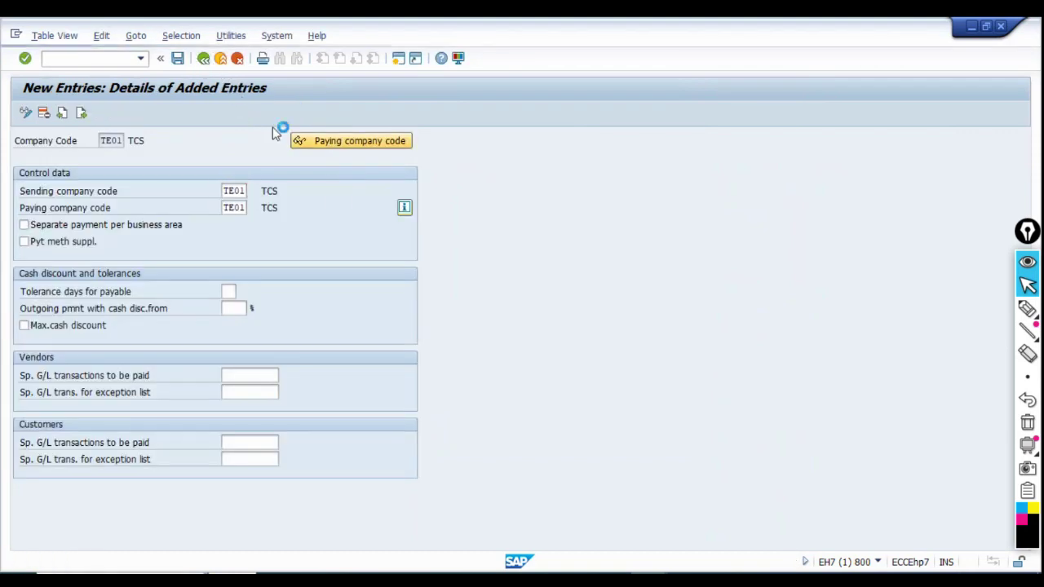
click(203, 61)
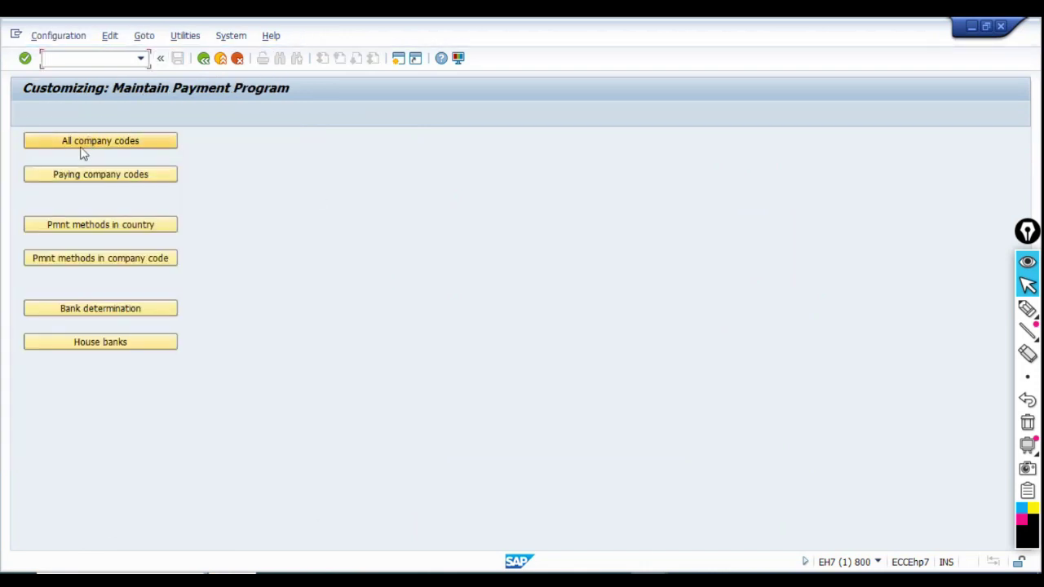
- Find company code TE01 among all company codes, check its saved sending and paying company codes, and leave its details
click(86, 147)
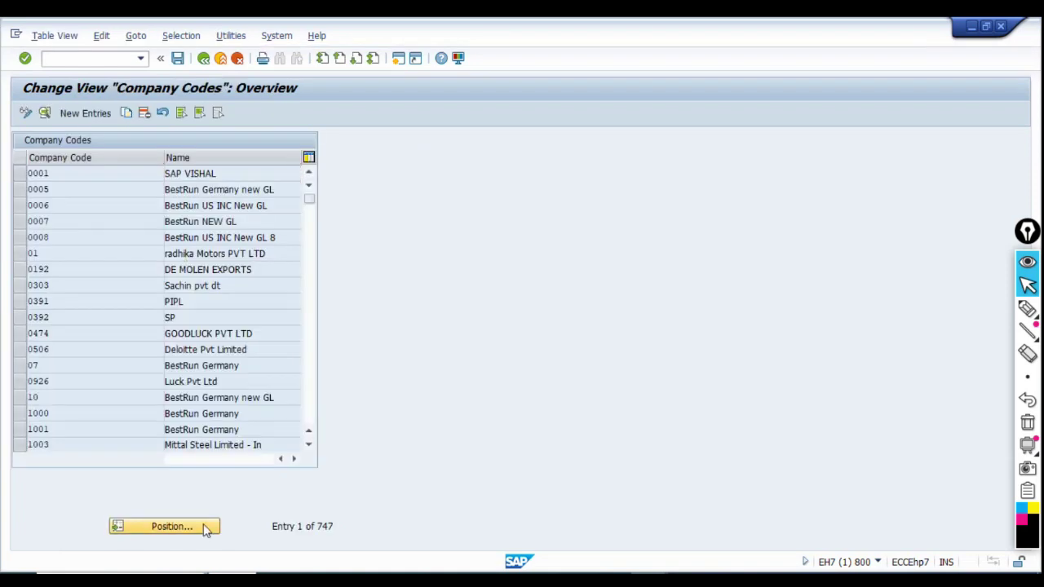
click(202, 526)
text(te01)
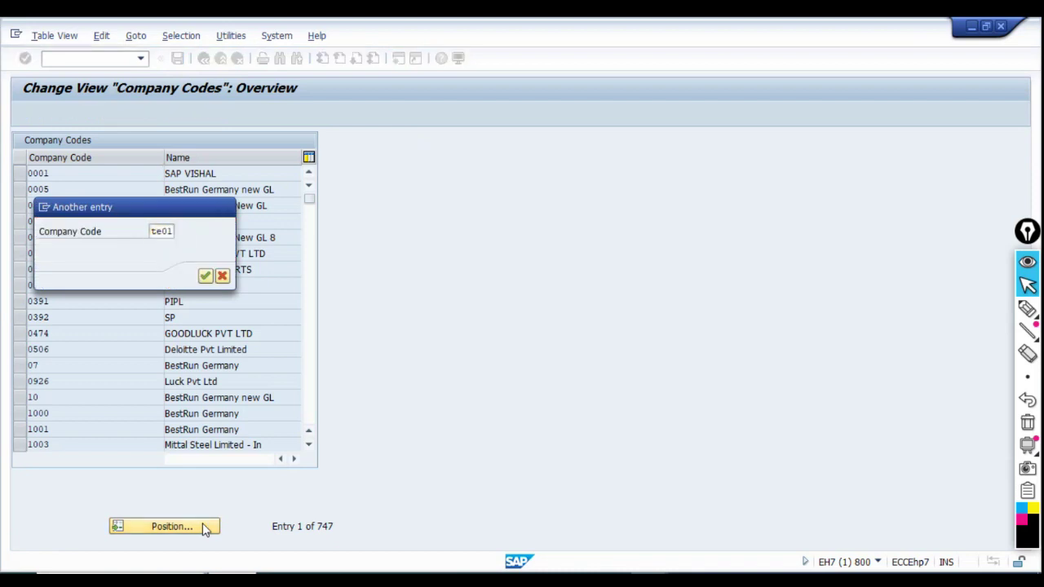
key(Return)
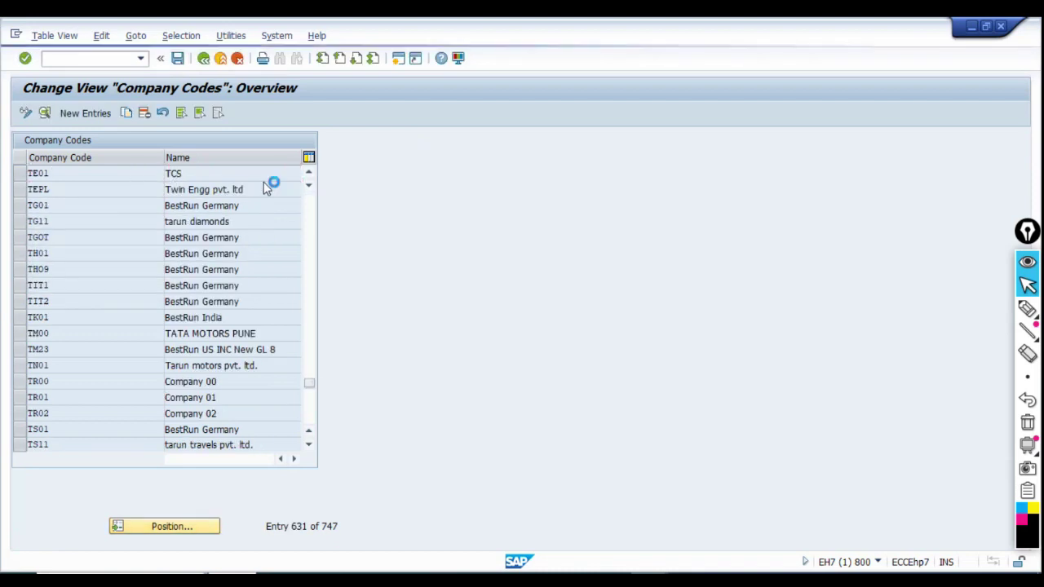
double_click(201, 179)
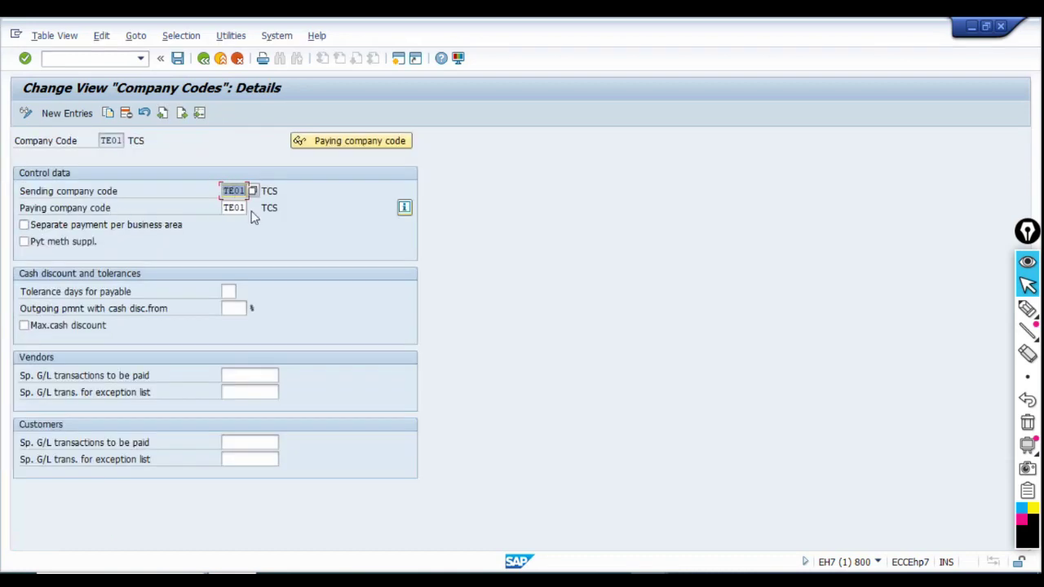
click(203, 59)
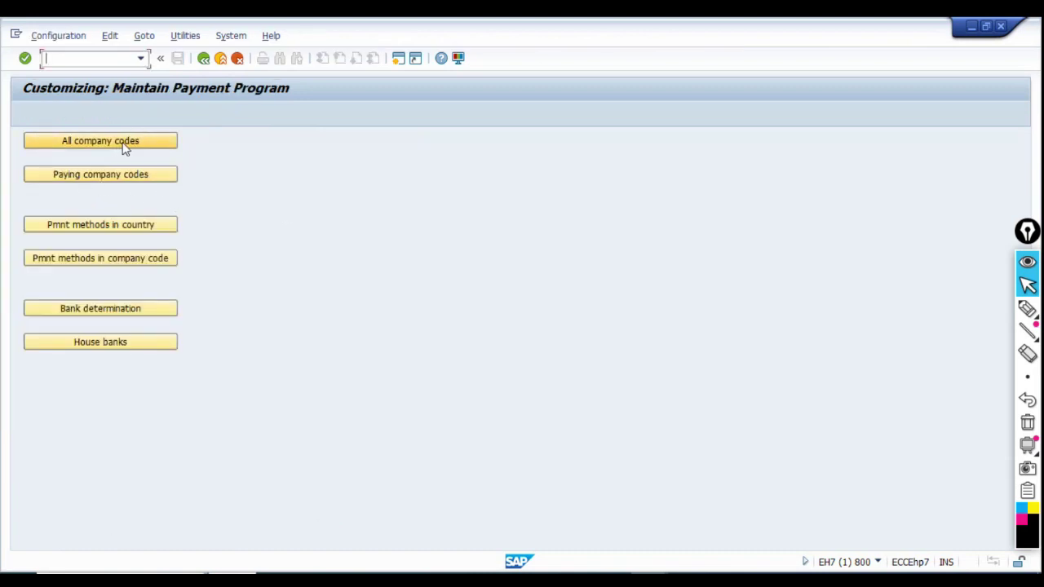
- Open the paying company codes and look up TE01 in the list
click(98, 179)
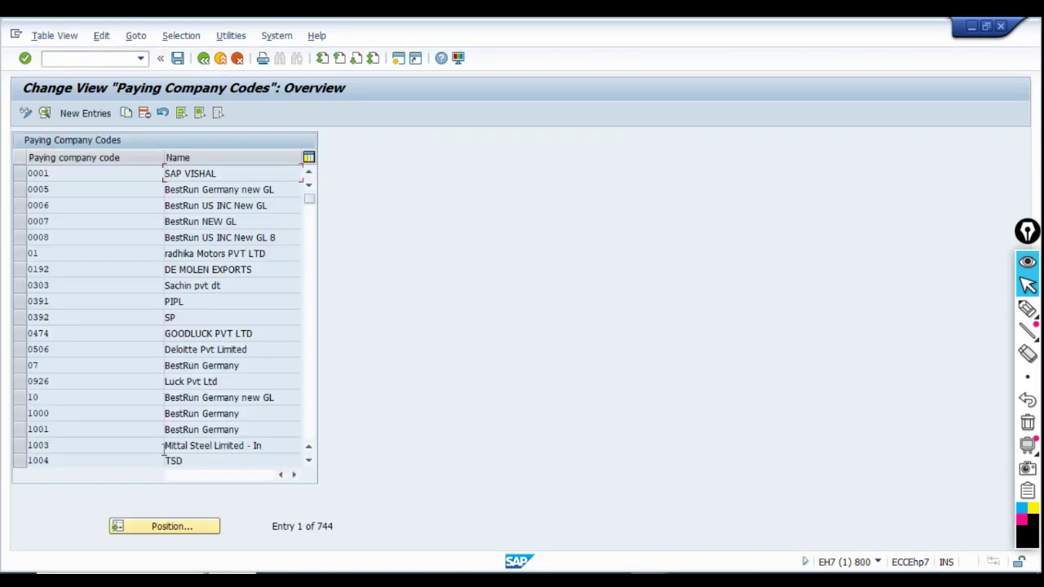
click(174, 528)
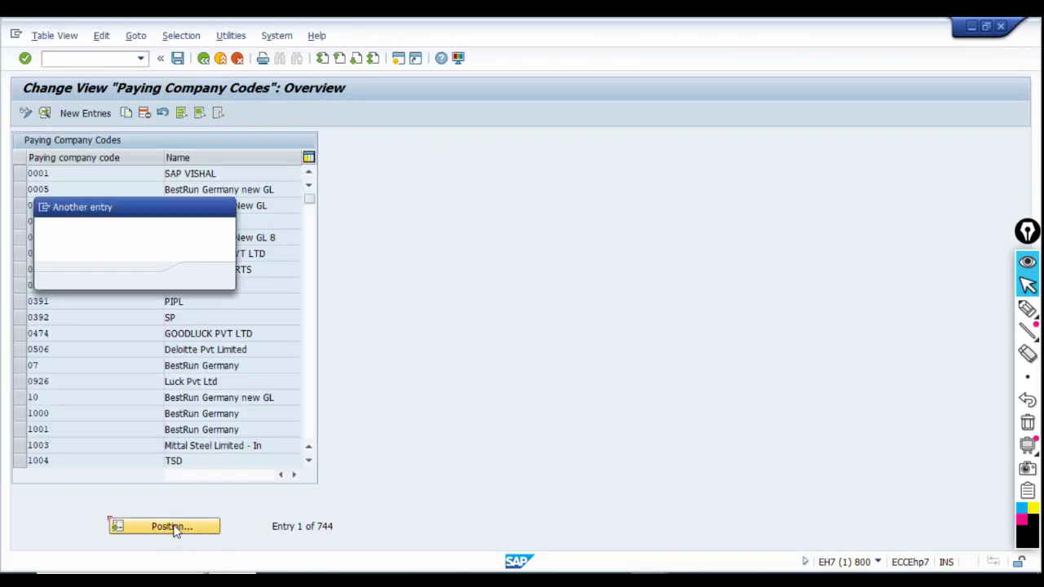
text(te01)
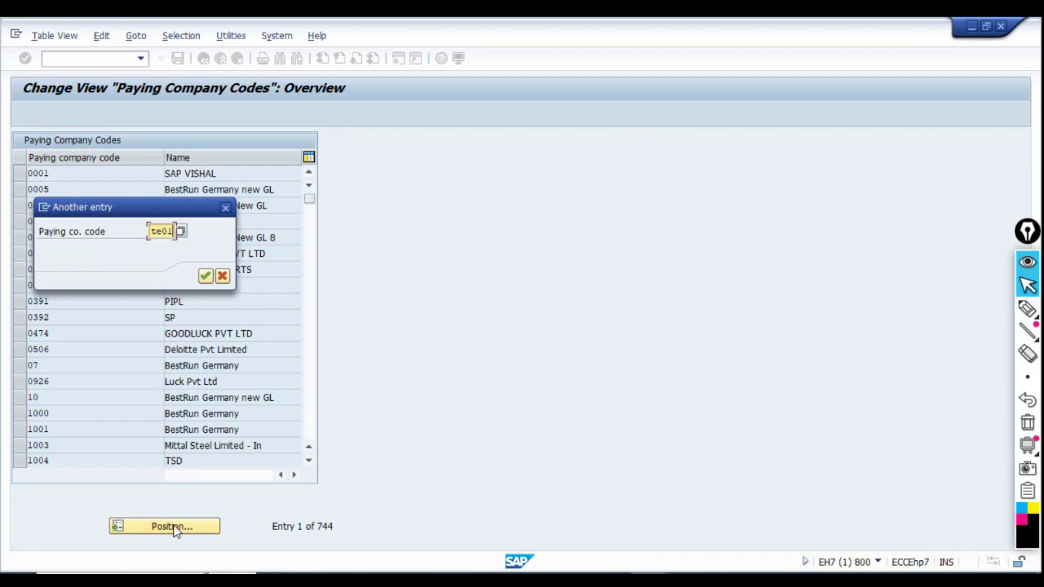
key(Return)
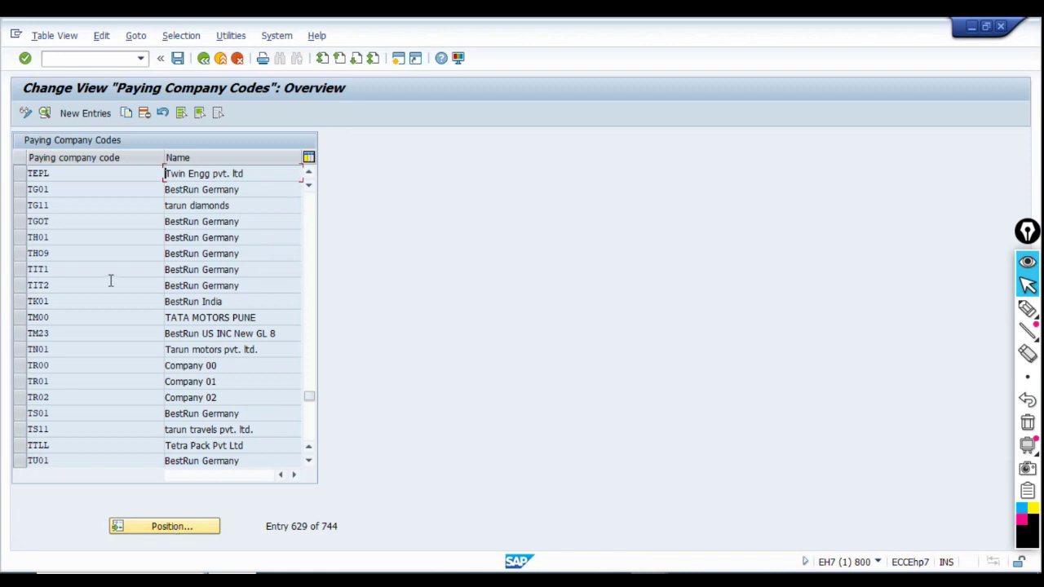
- Start a new paying company code entry for TE01
click(90, 112)
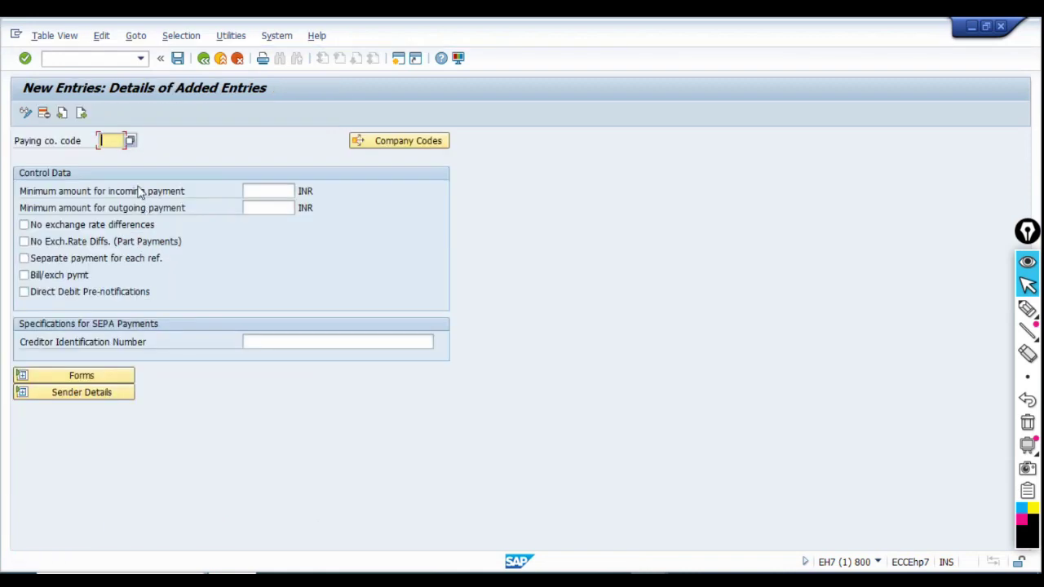
text(TE01)
key(Return)
- Set the minimum amount for outgoing payment to 100 INR for paying company code TE01
click(254, 209)
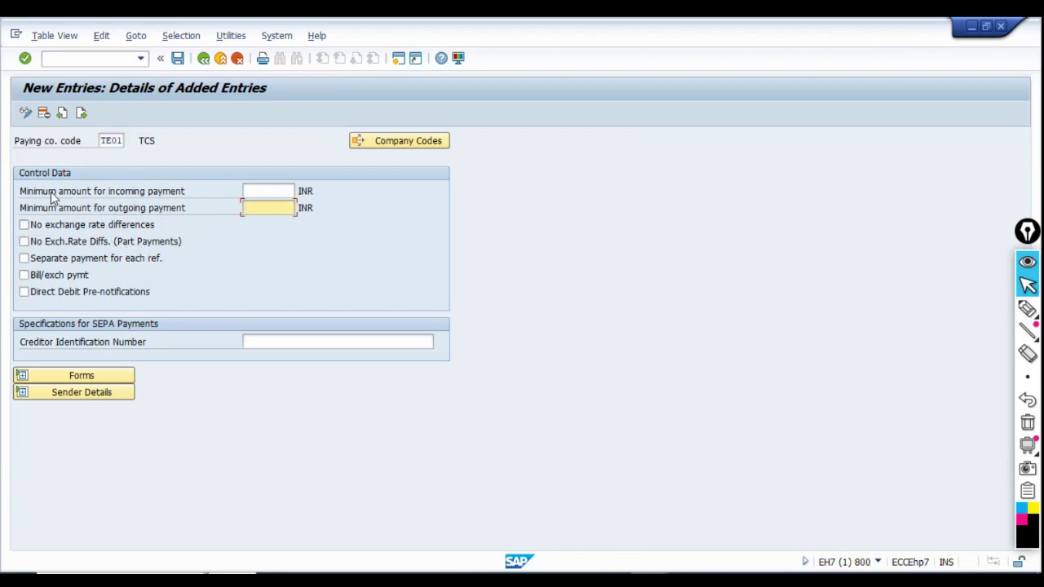
click(271, 191)
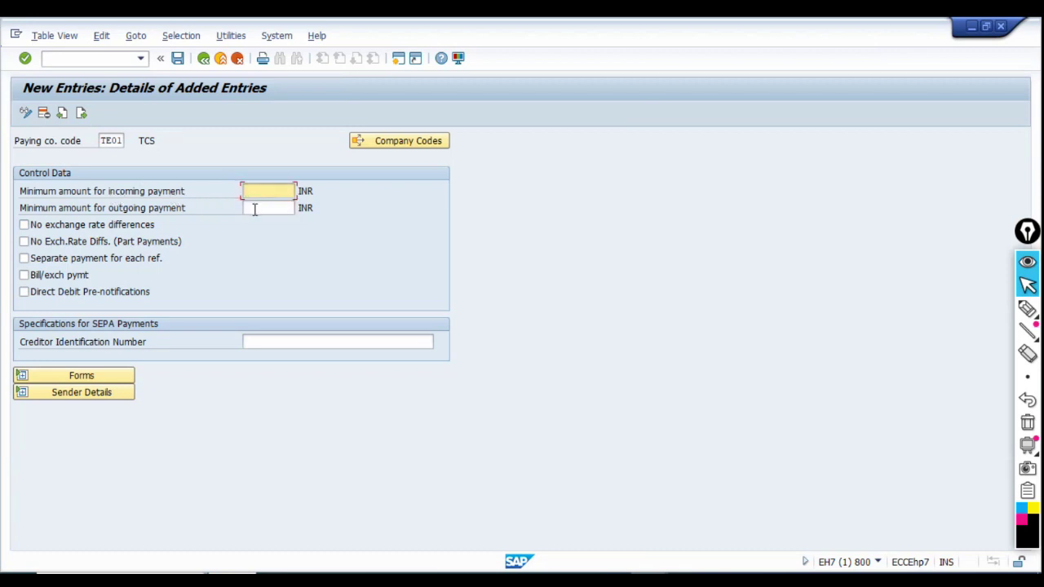
click(254, 207)
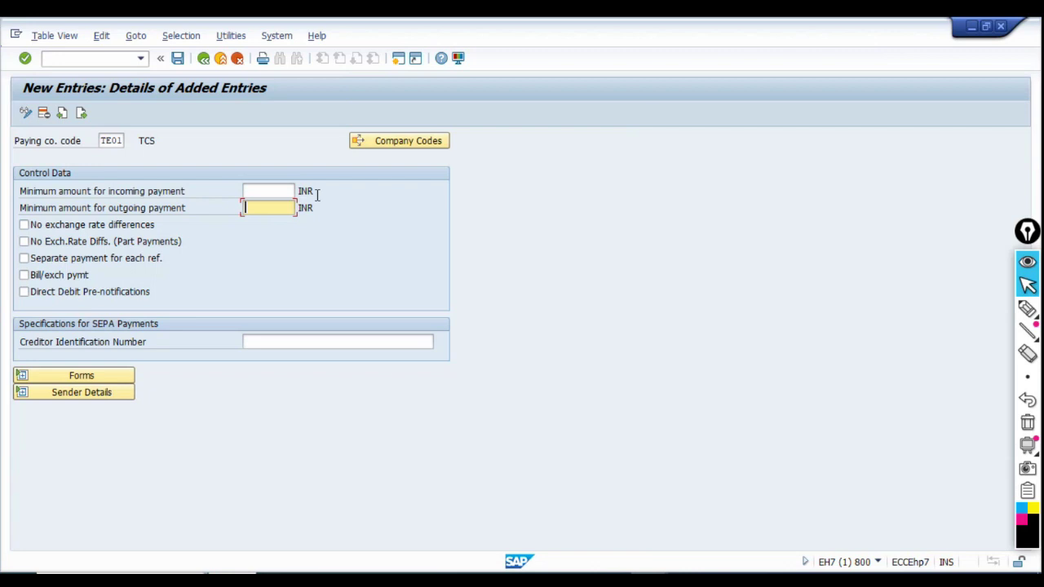
text(10)
key(Return)
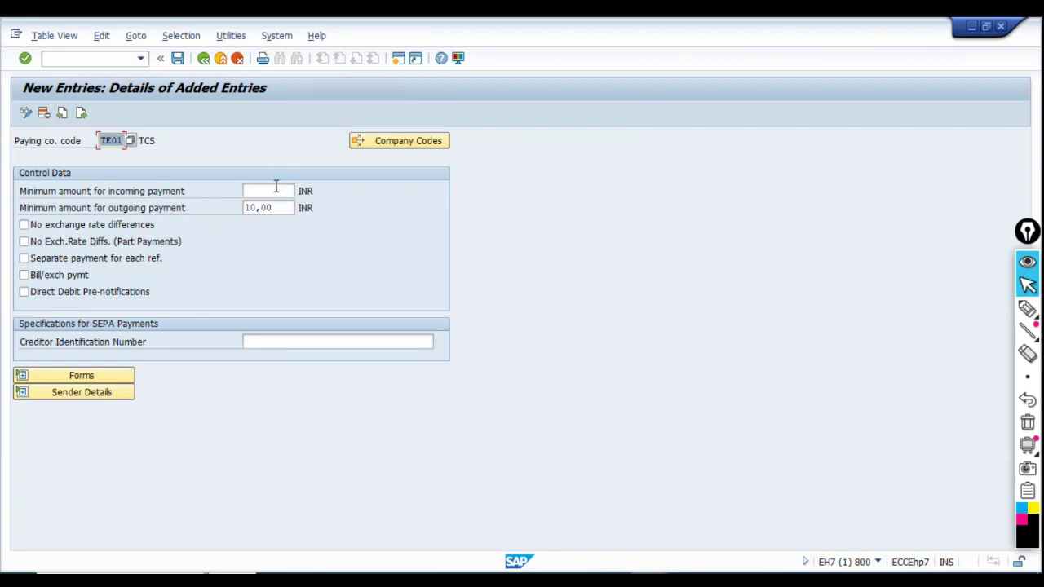
drag(280, 208, 237, 210)
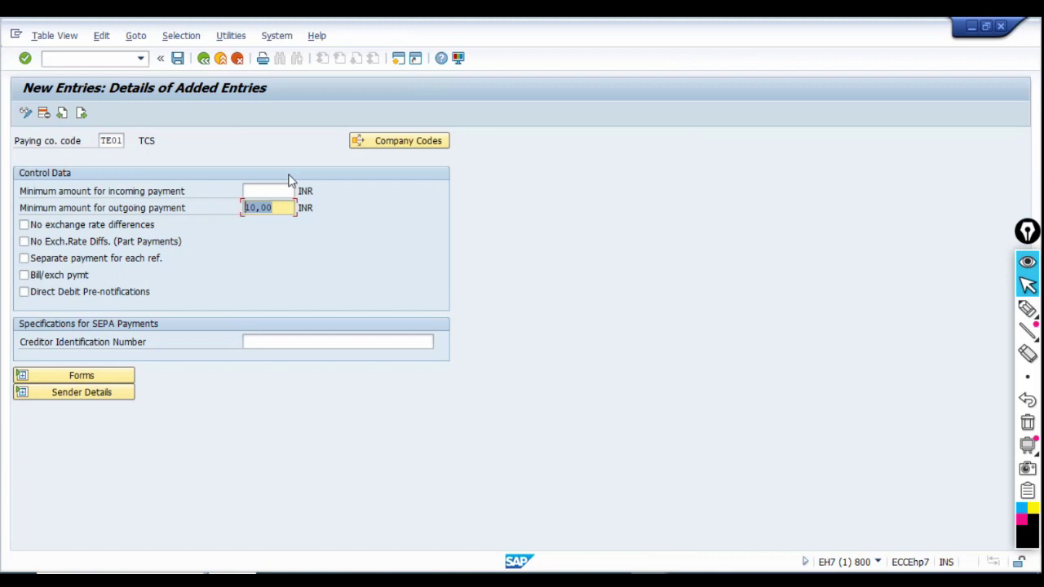
text(100)
key(Return)
- Save the paying company code entry under the proposed Reliance Group of Companies customizing request
click(177, 60)
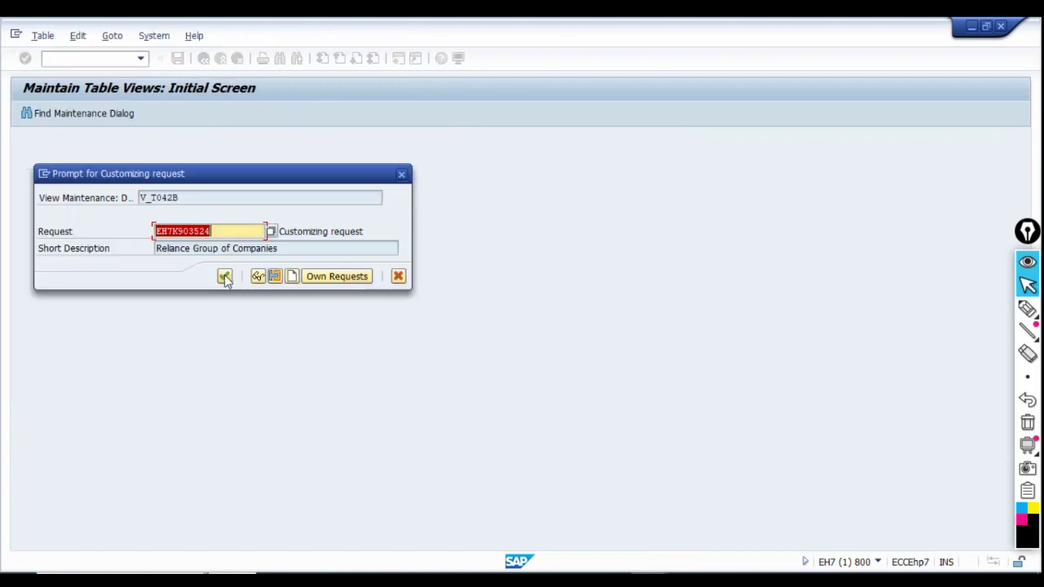
click(225, 276)
key(ctrl+s)
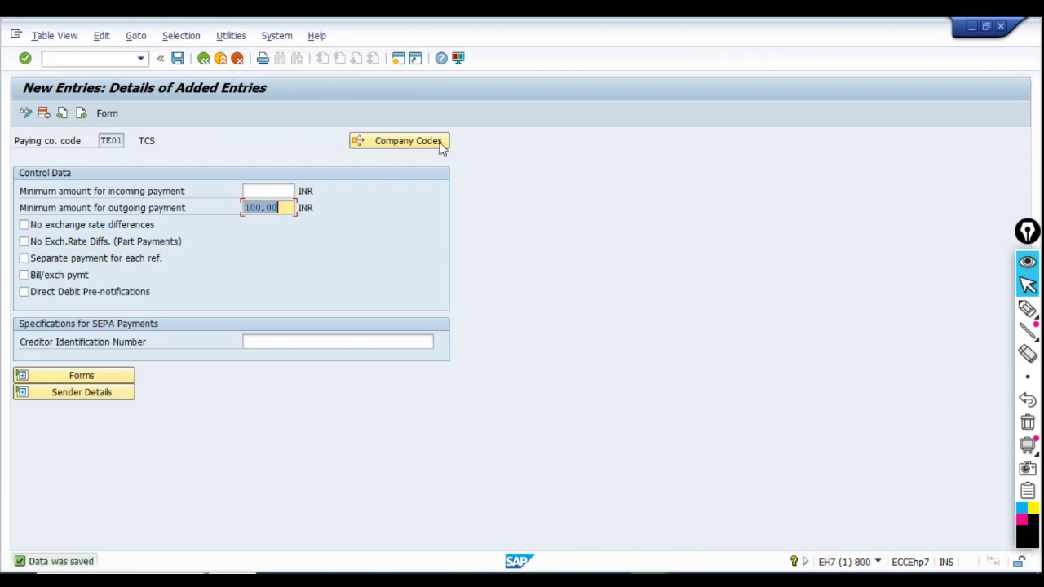
- Open a second session and run transaction F110 in it
click(399, 60)
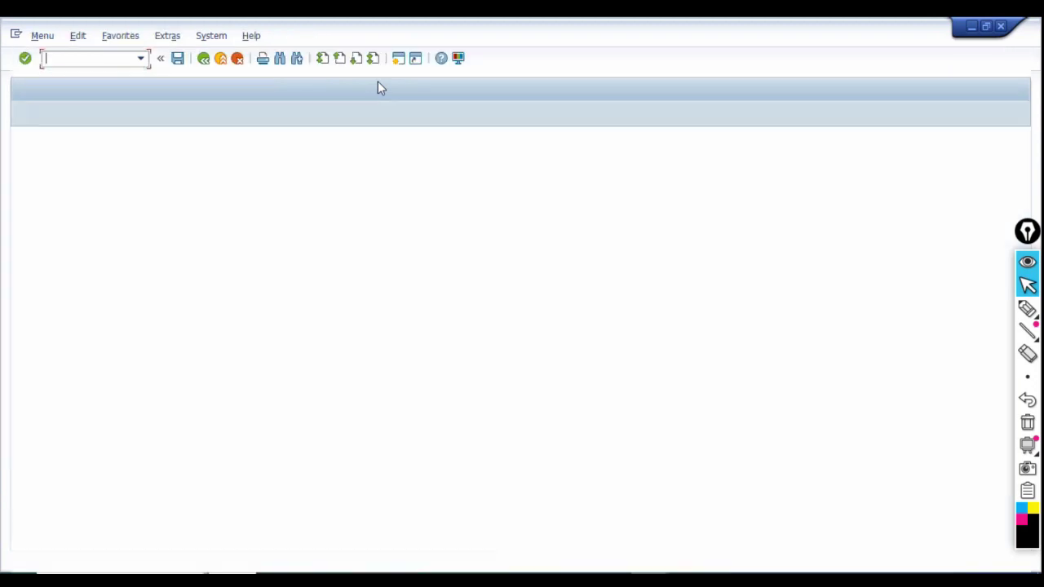
text(F110)
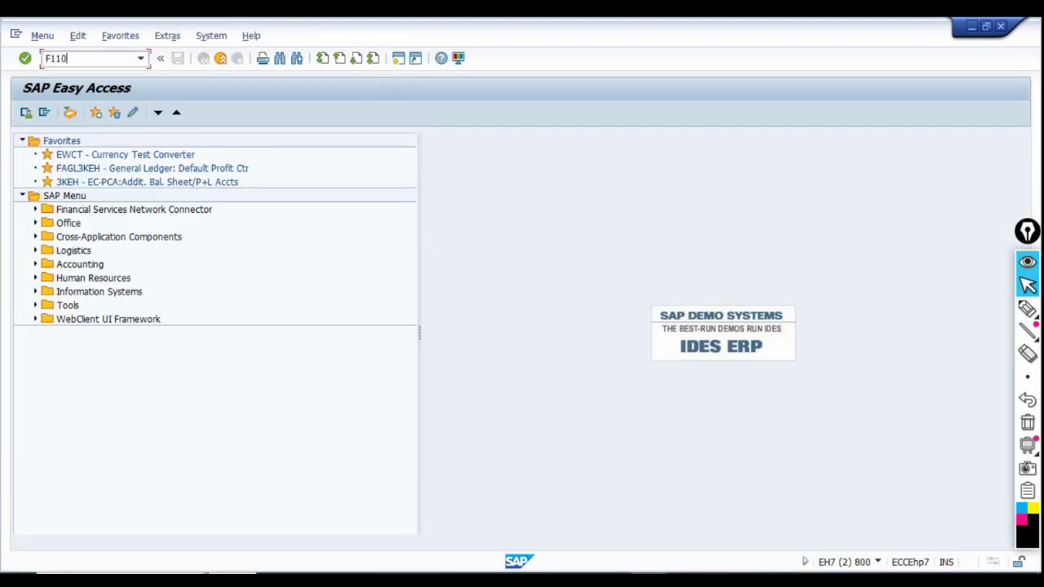
key(Return)
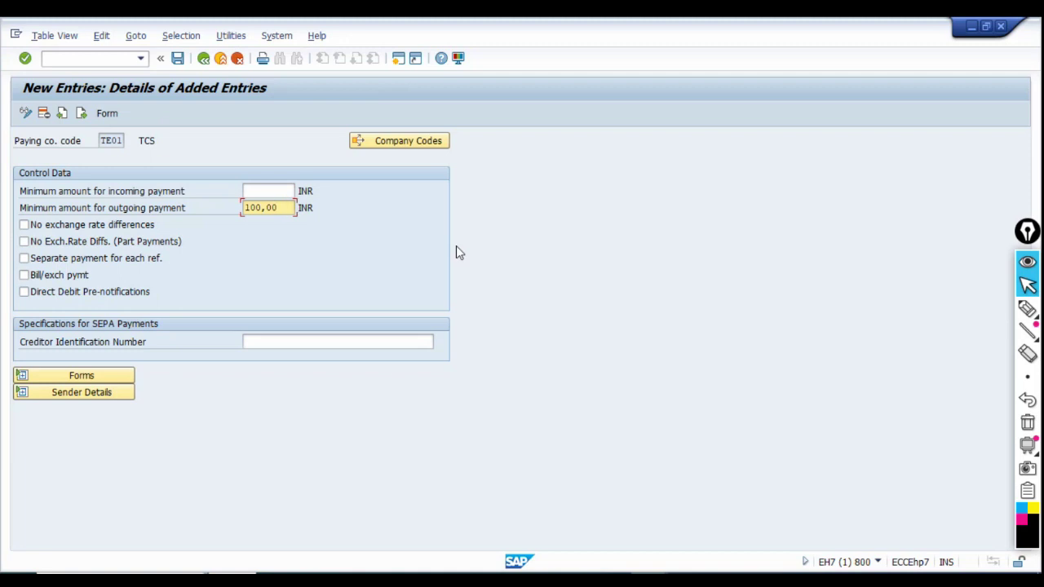
- Return to the payment program menu, open the payment methods in country and position the list at country IN
click(204, 59)
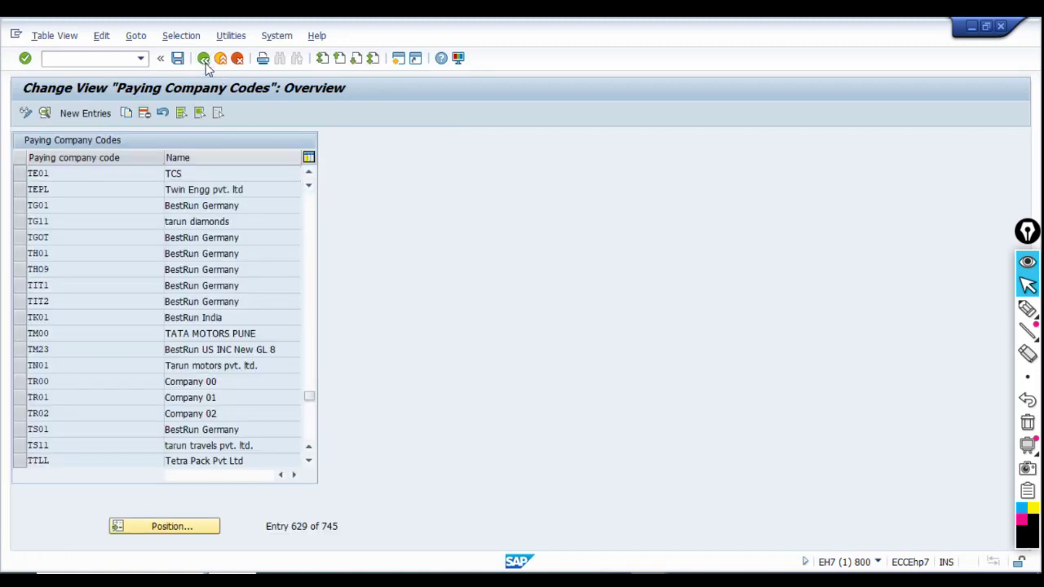
click(203, 59)
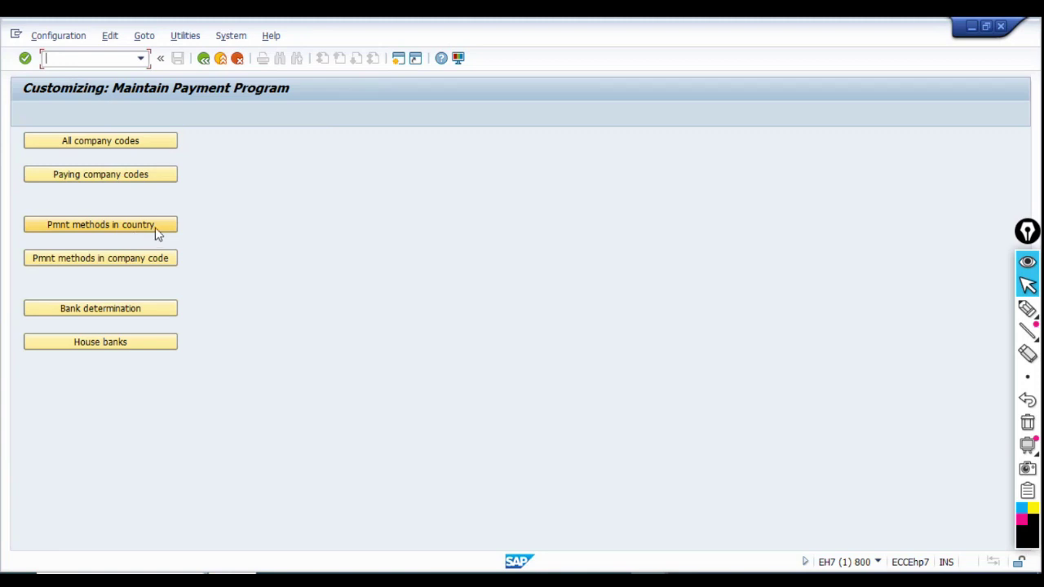
click(102, 229)
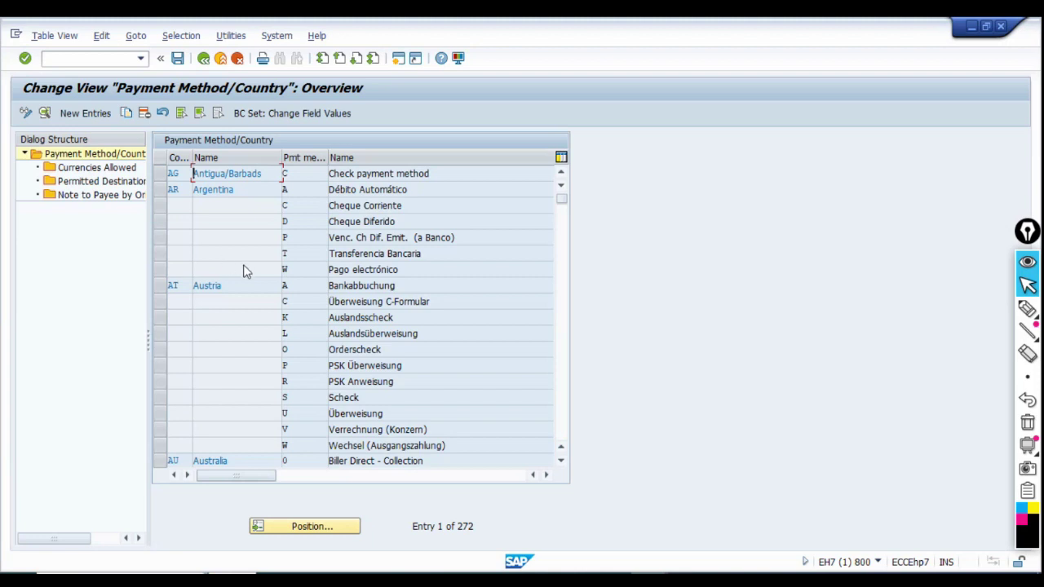
click(307, 285)
click(307, 349)
click(345, 530)
text(IN)
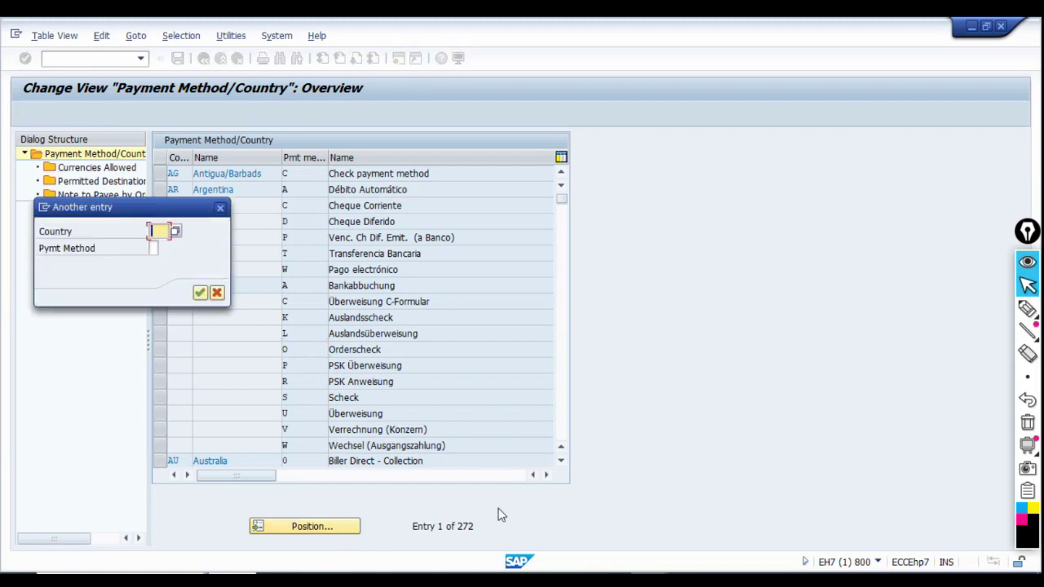
key(Return)
- Examine the payment methods defined for India, comparing their one-character keys and descriptions
click(300, 222)
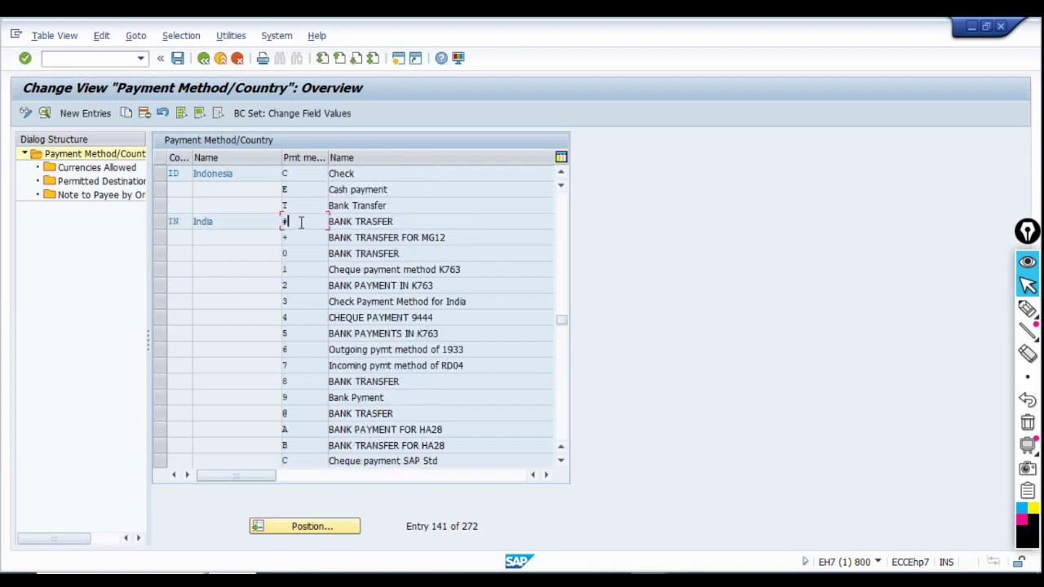
click(397, 223)
scroll(305, 339, down, 1)
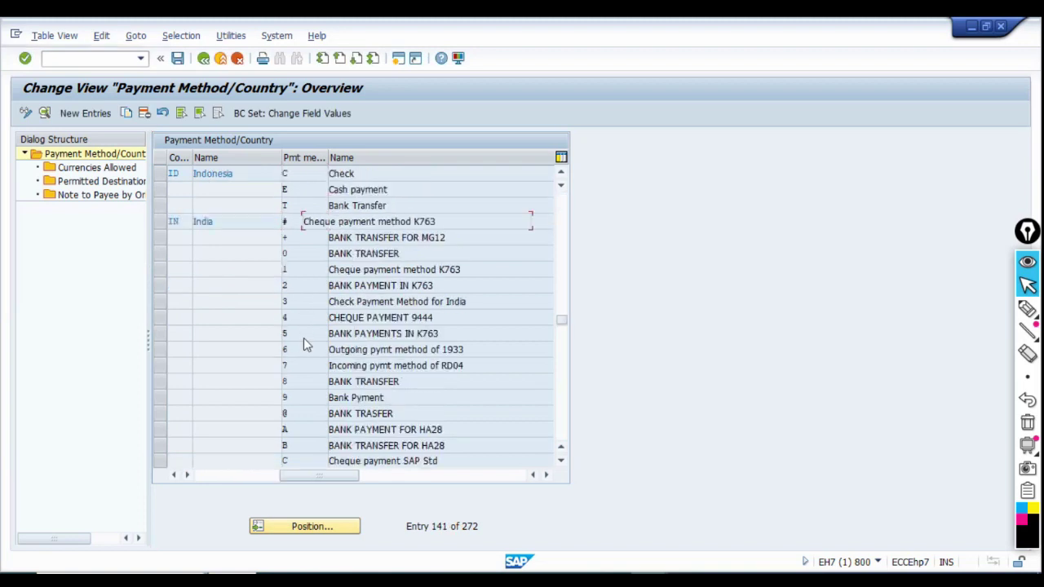
scroll(307, 342, up, 1)
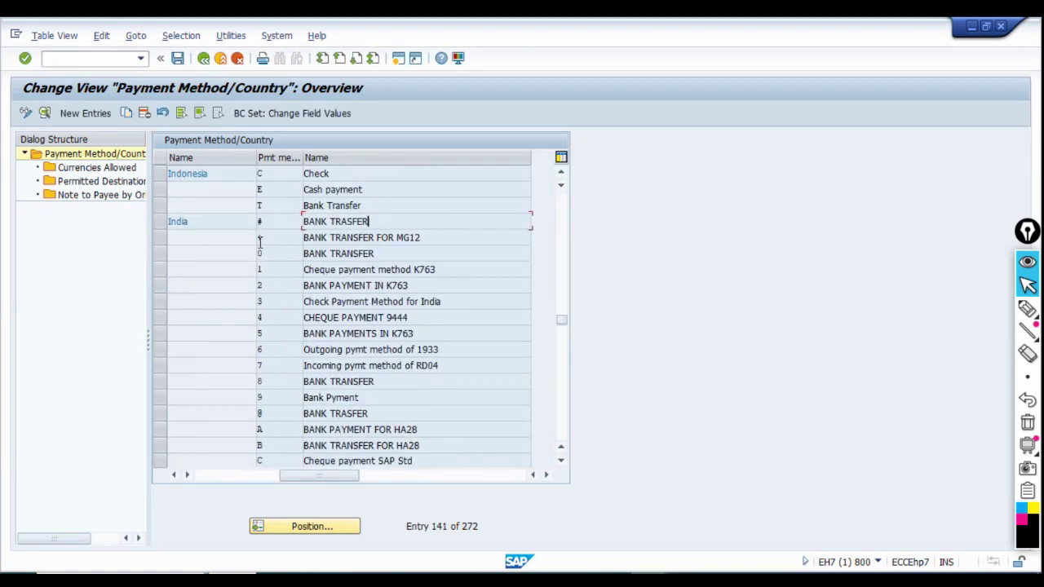
click(278, 234)
click(260, 285)
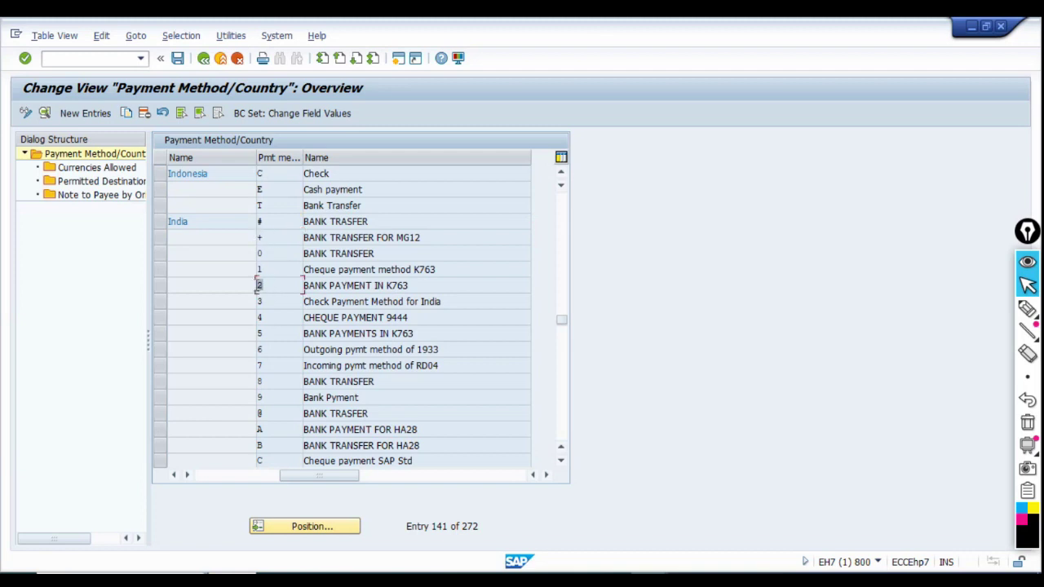
click(272, 271)
scroll(422, 394, down, 1)
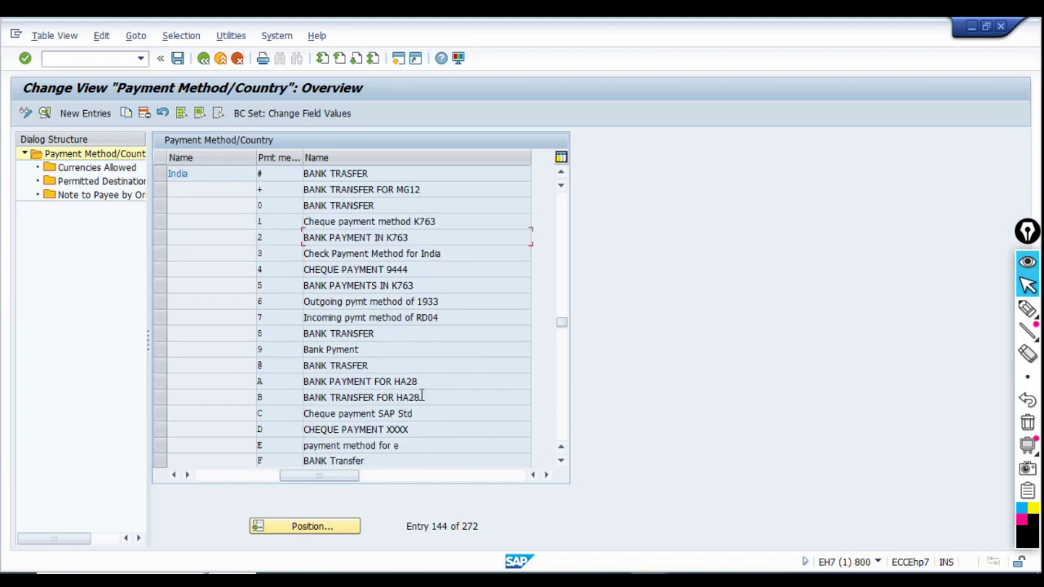
scroll(422, 394, down, 1)
scroll(422, 395, down, 1)
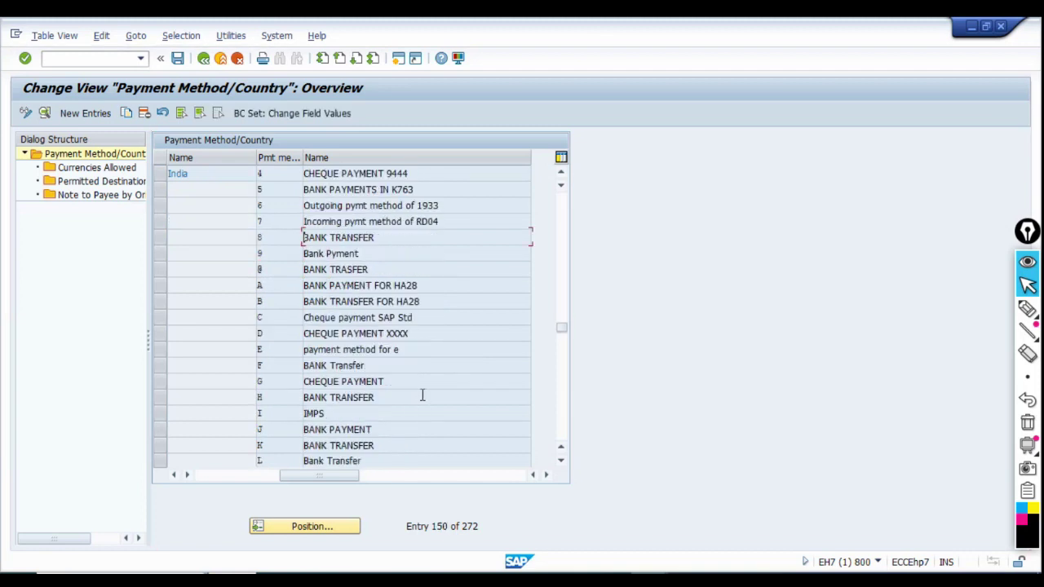
click(400, 351)
- Open the details of India's payment method C, Cheque payment SAP Std, and review its settings down to the payment medium
click(272, 320)
click(161, 322)
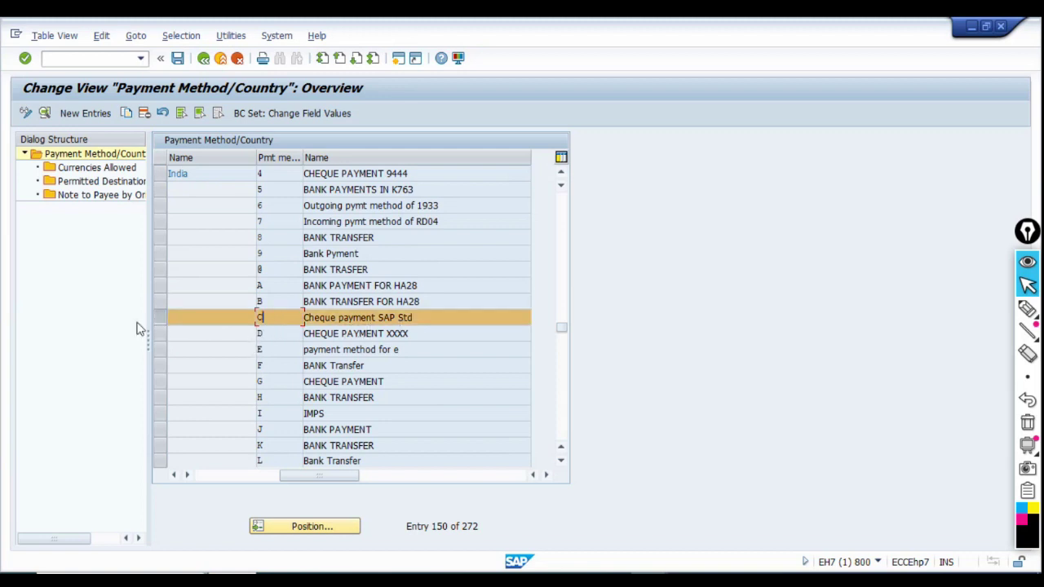
click(45, 114)
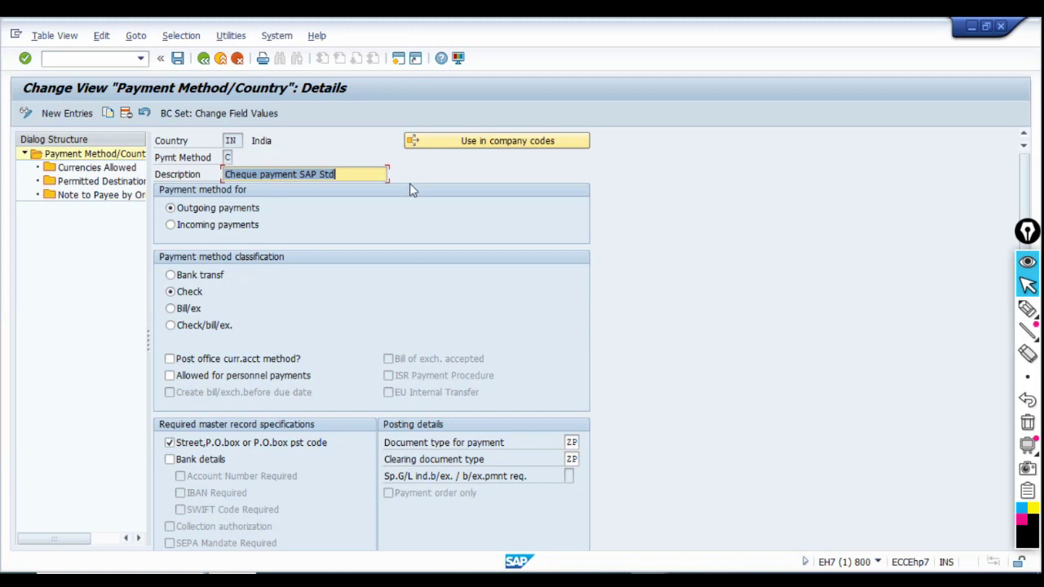
click(1017, 232)
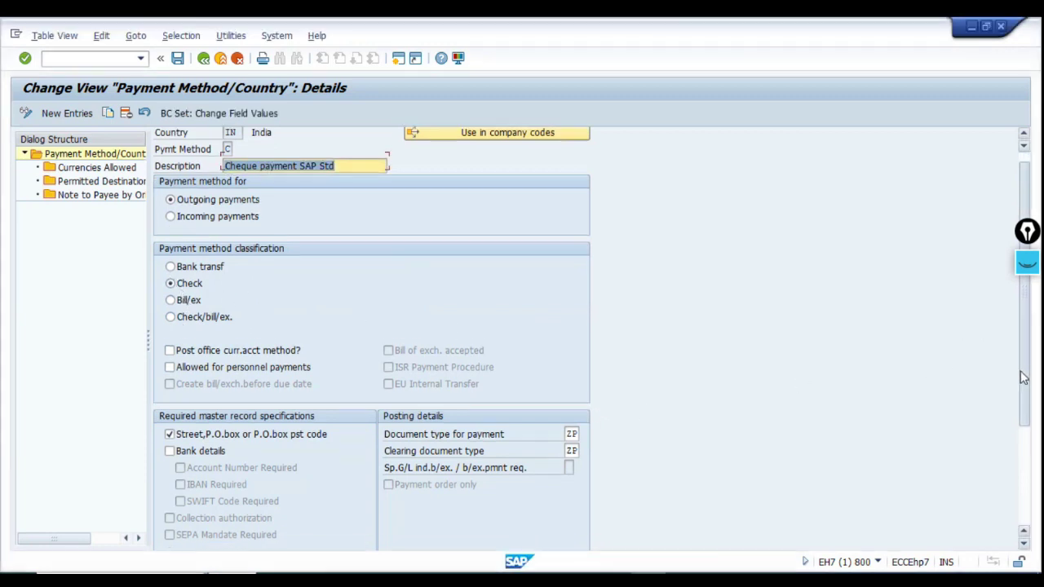
drag(1025, 367, 1027, 480)
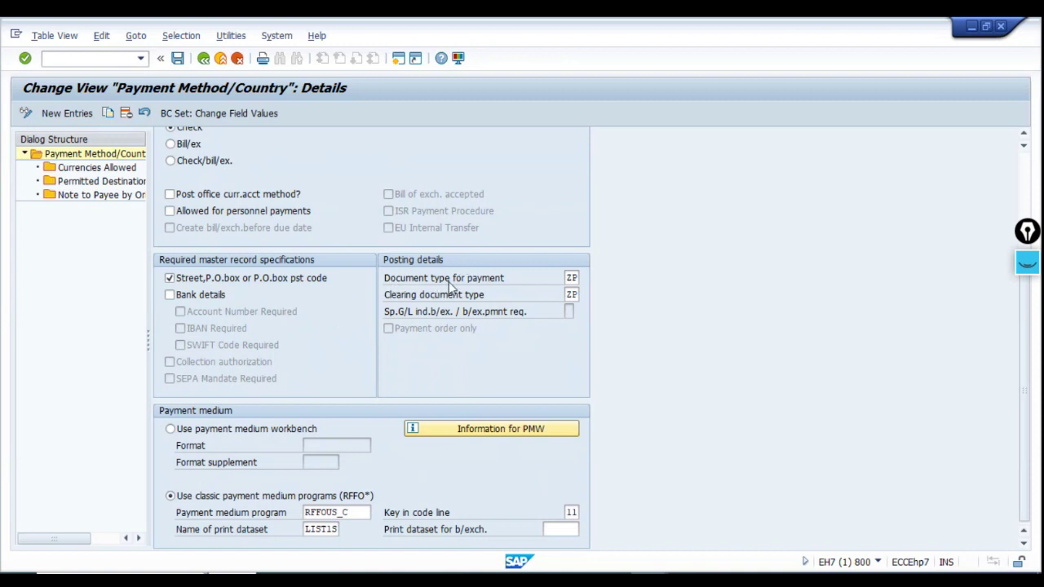
- Enter ZP as the document type for payment in the posting details of payment method C
double_click(570, 278)
text(ZP)
click(517, 299)
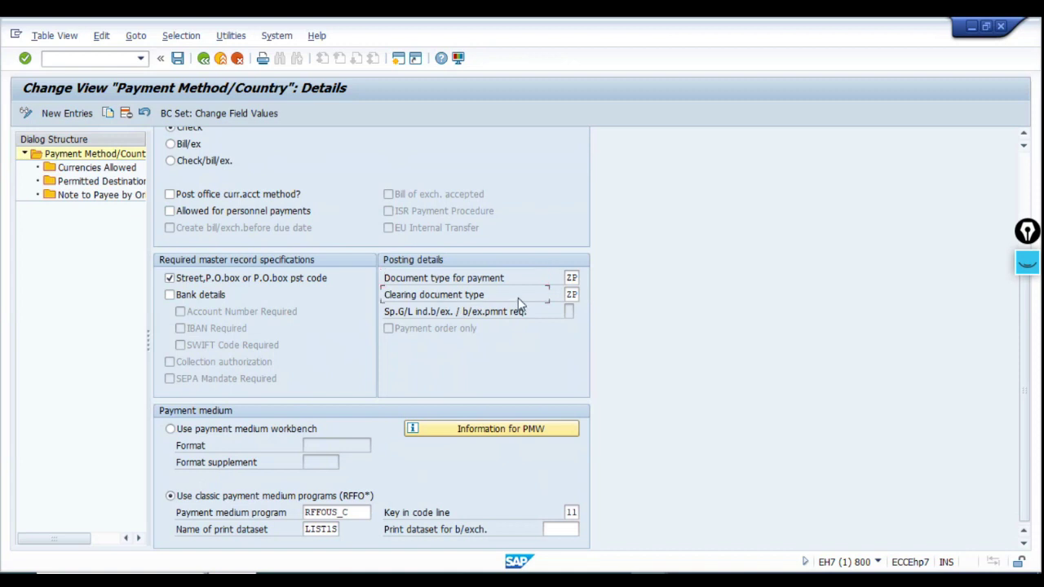
- Browse the available clearing document types, highlight ZV Payment clearing, and close the list without applying a choice
click(570, 296)
key(F4)
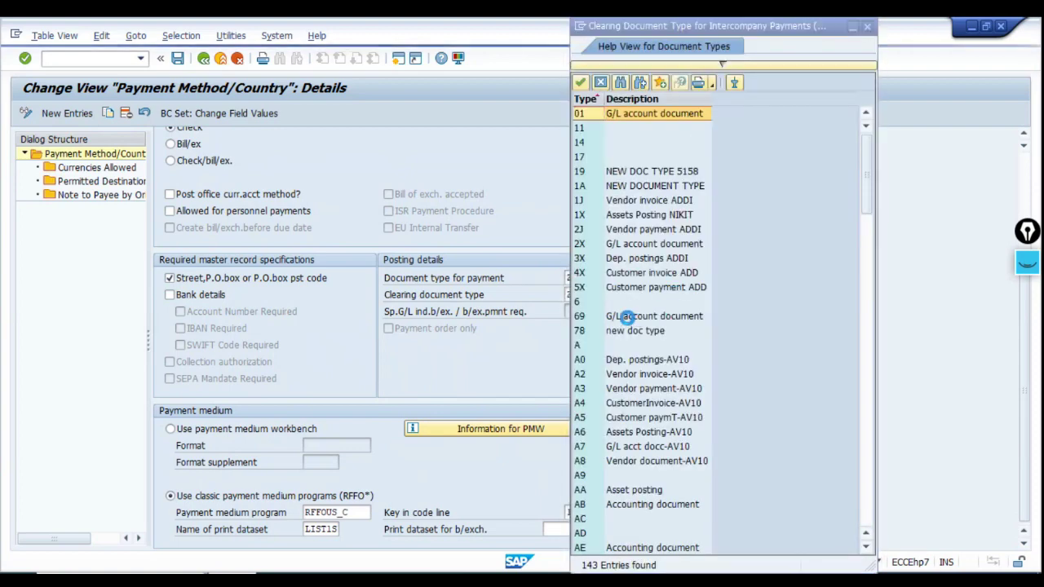
scroll(609, 383, down, 20)
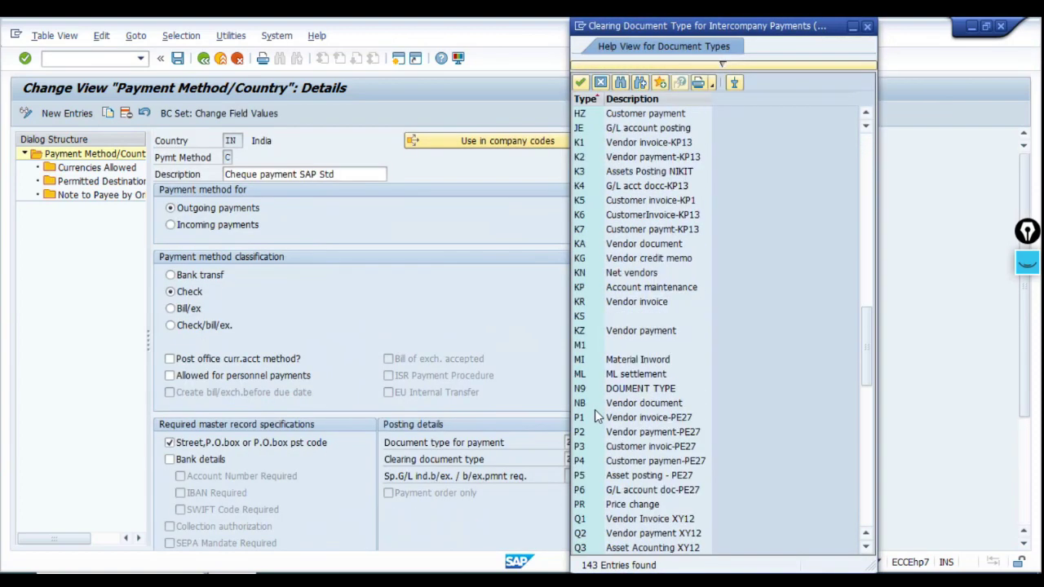
scroll(600, 406, down, 5)
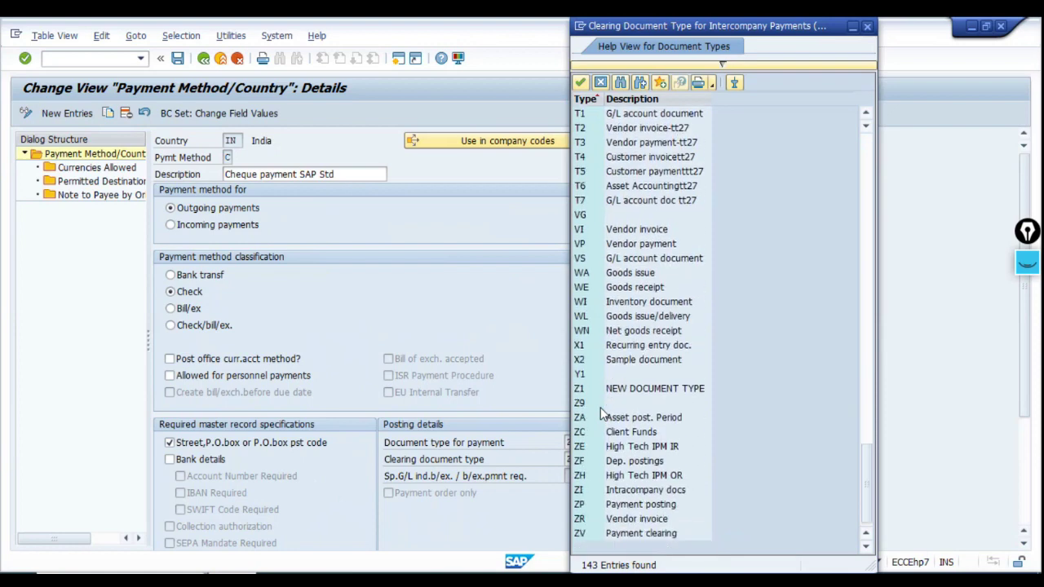
click(588, 531)
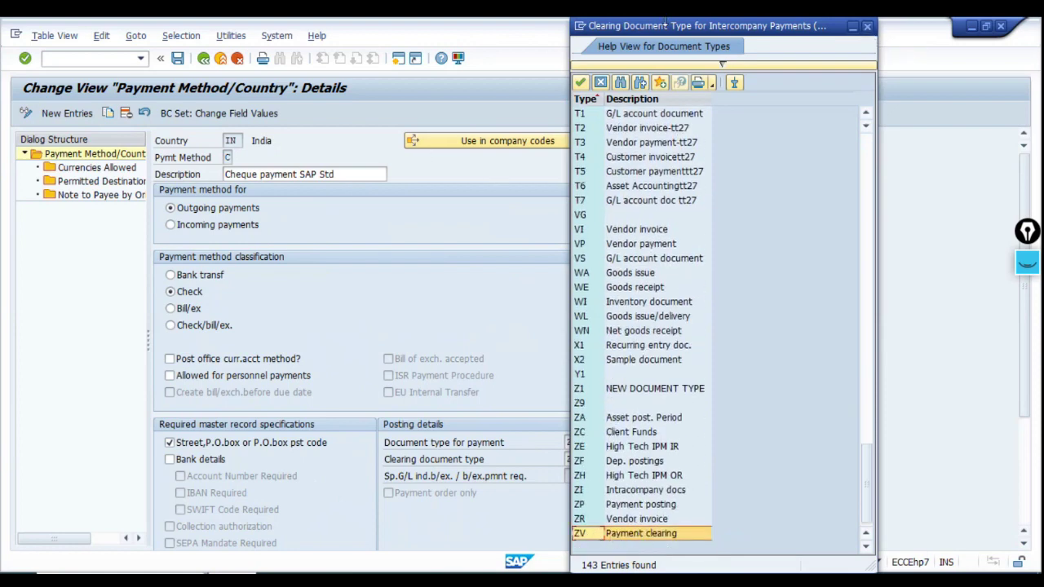
click(866, 25)
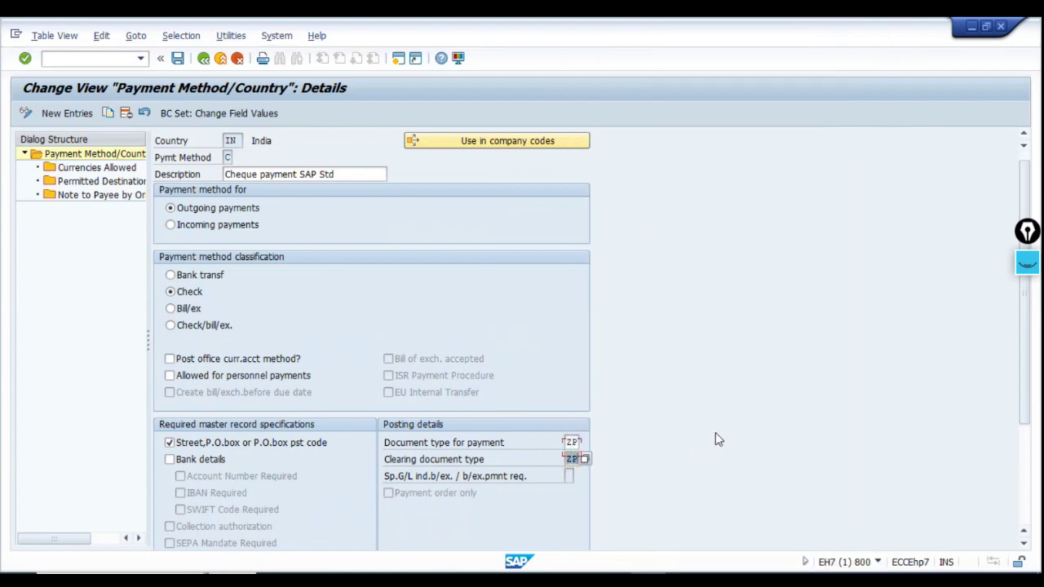
- Review payment method C's master record requirements, posting details and payment medium, and return to the payment method overview
scroll(715, 432, down, 1)
scroll(726, 410, down, 3)
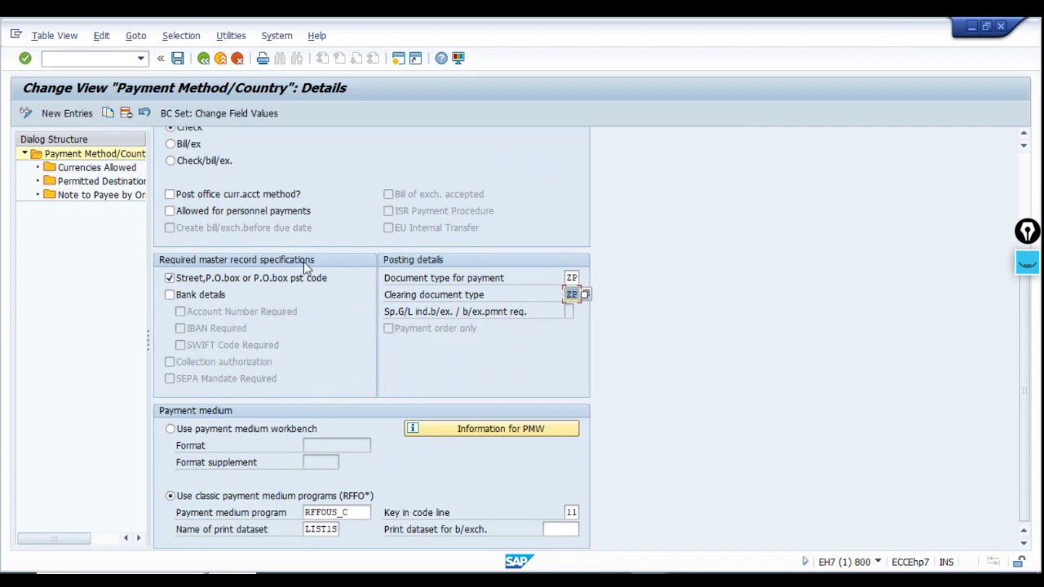
scroll(436, 289, up, 2)
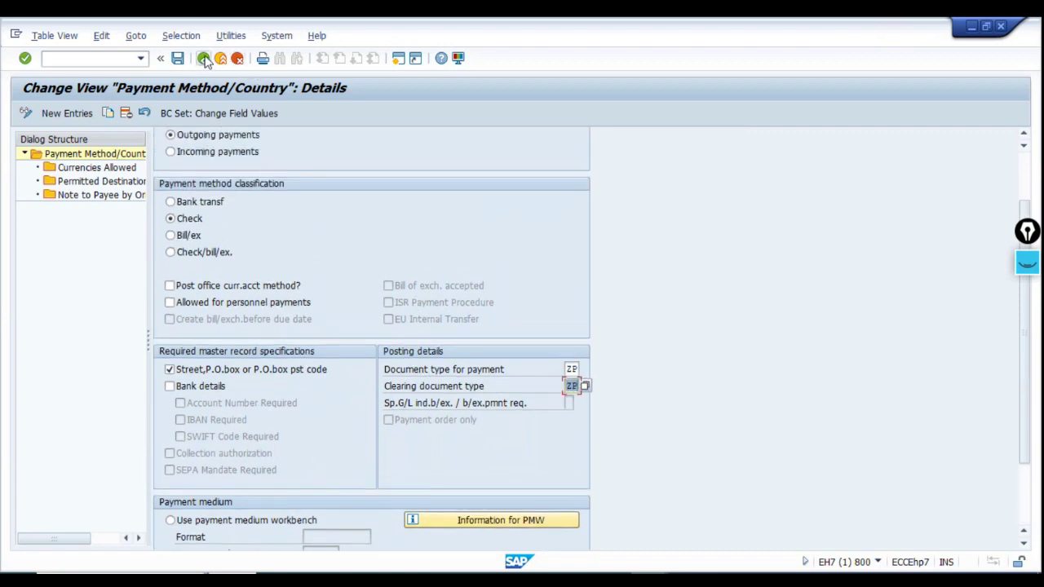
scroll(526, 472, down, 2)
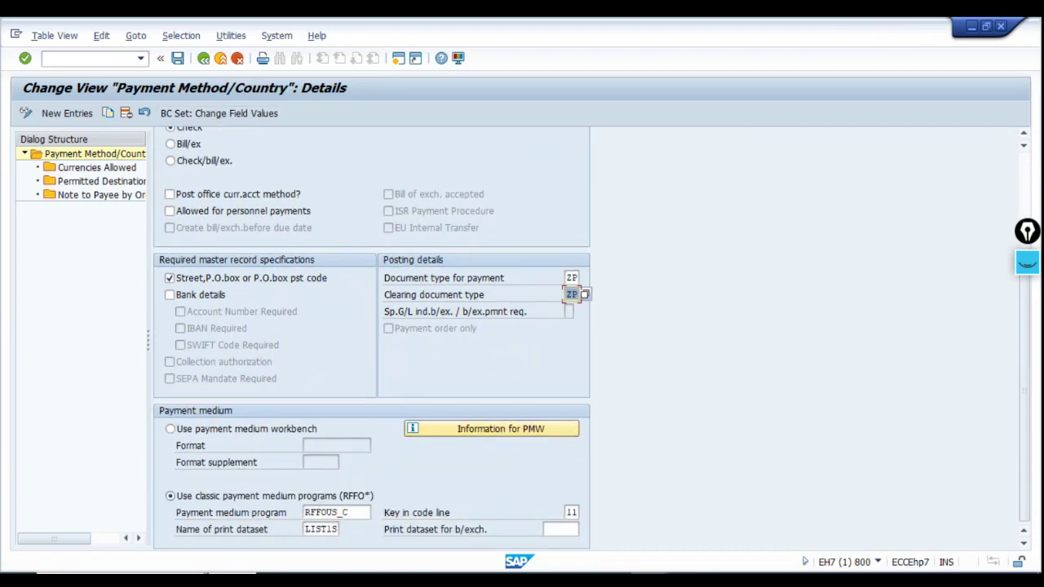
click(204, 58)
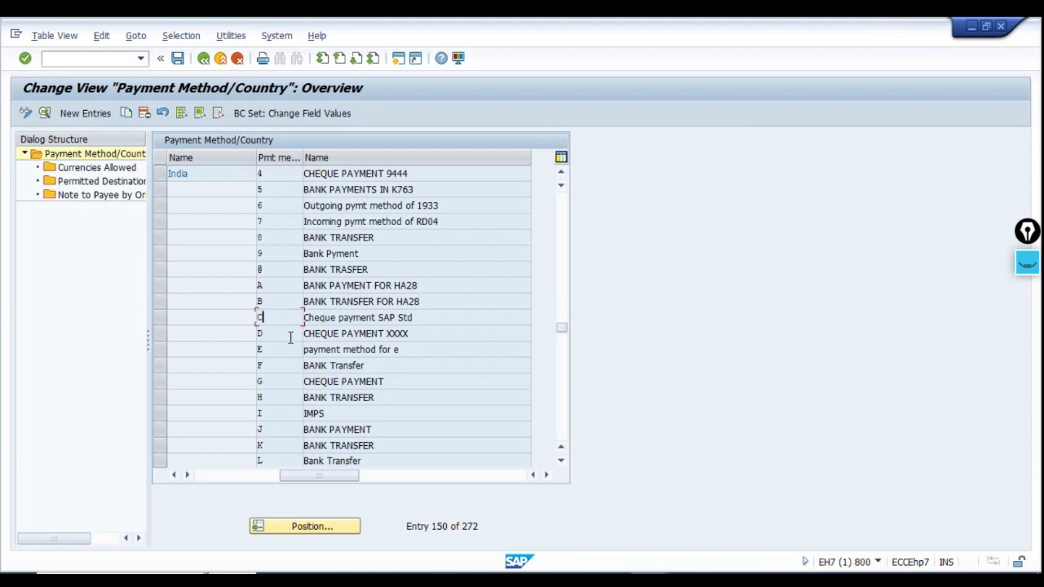
- Open the details of India's payment method F, BANK Transfer
click(282, 350)
click(161, 355)
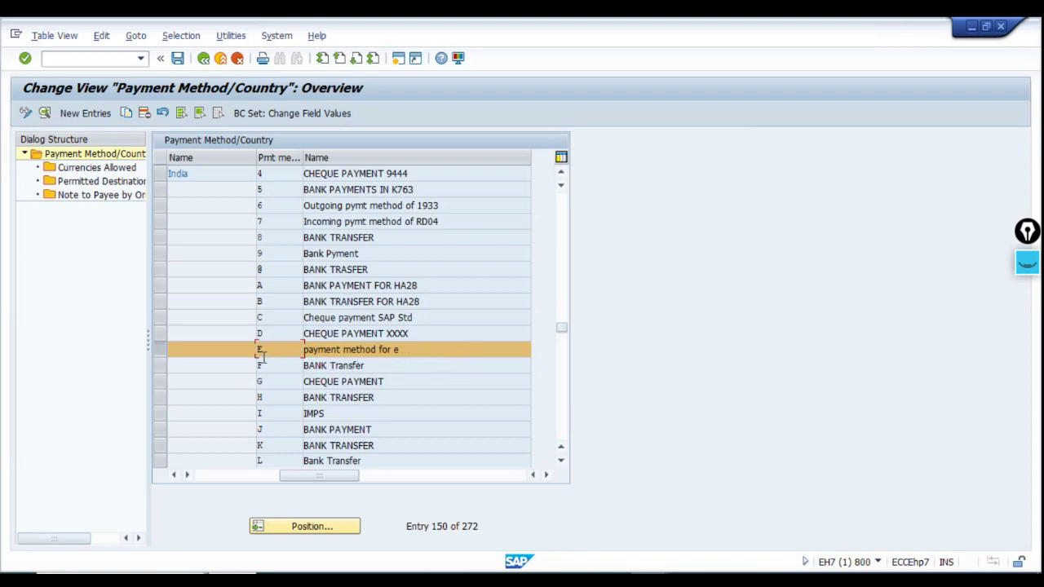
click(159, 364)
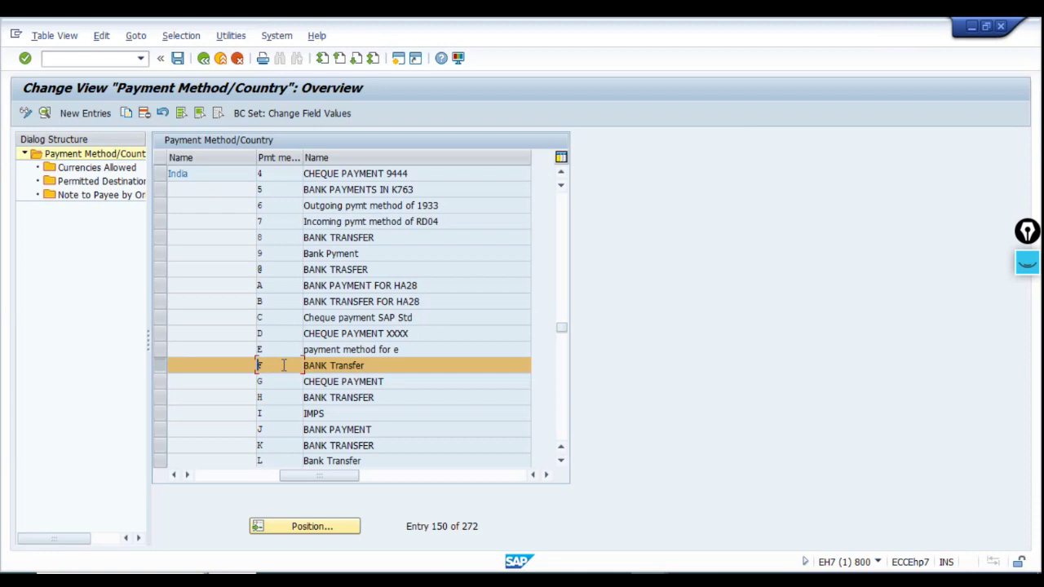
click(47, 115)
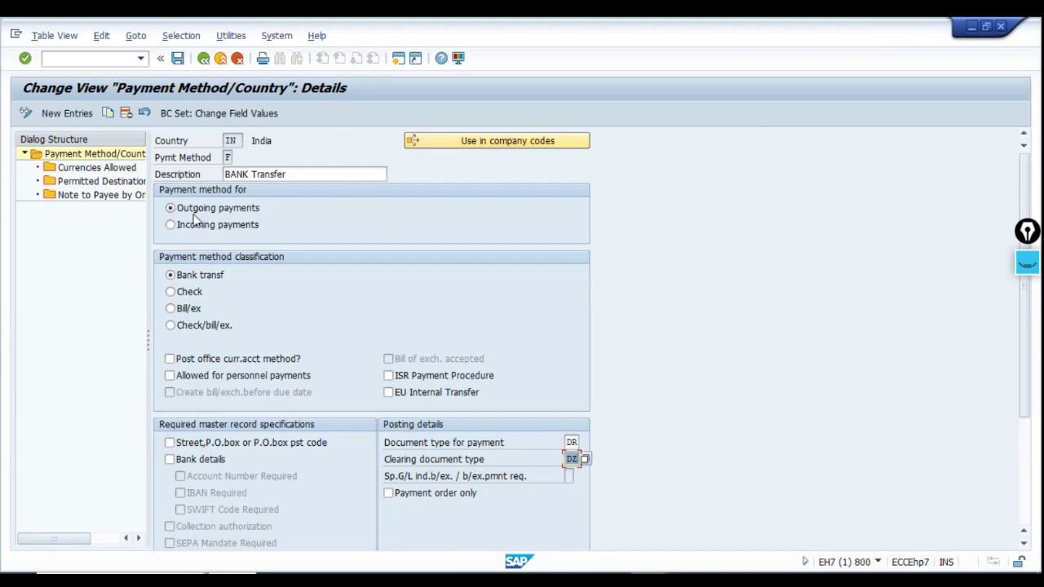
click(250, 210)
- Make bank details and the account number required in payment method F, and return to the payment method overview
scroll(341, 295, down, 2)
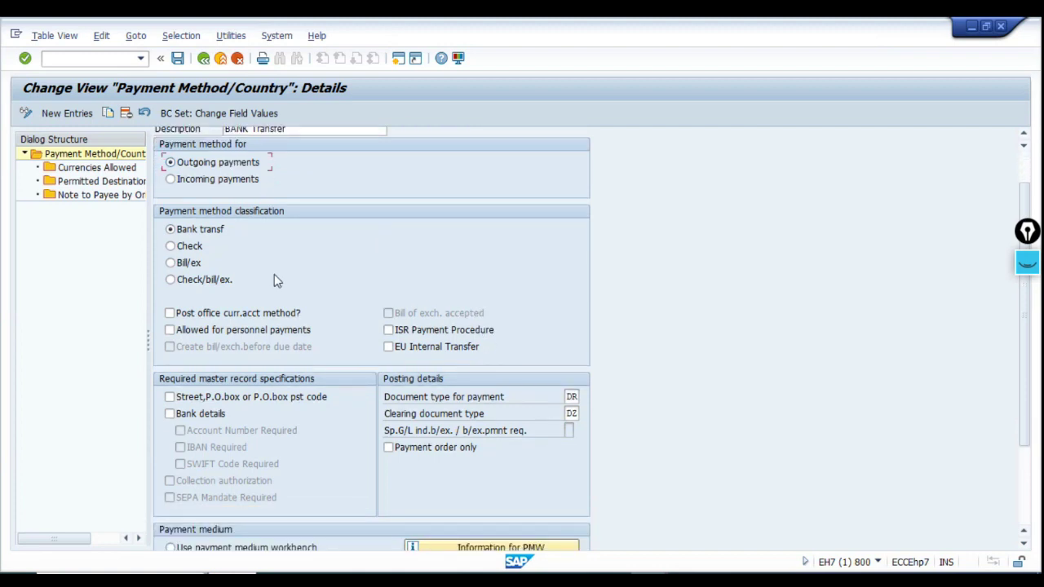
scroll(301, 296, down, 2)
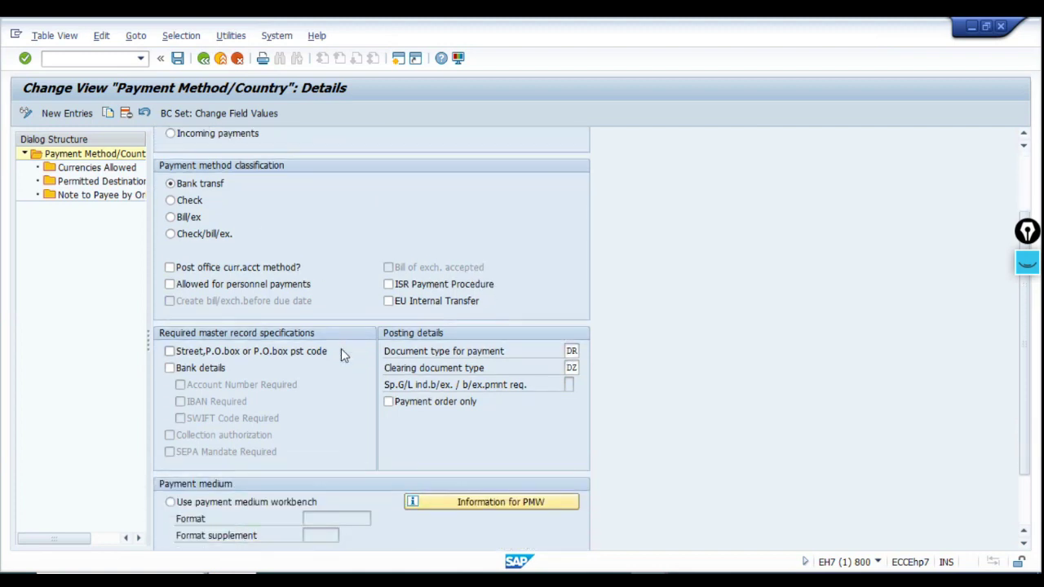
click(170, 368)
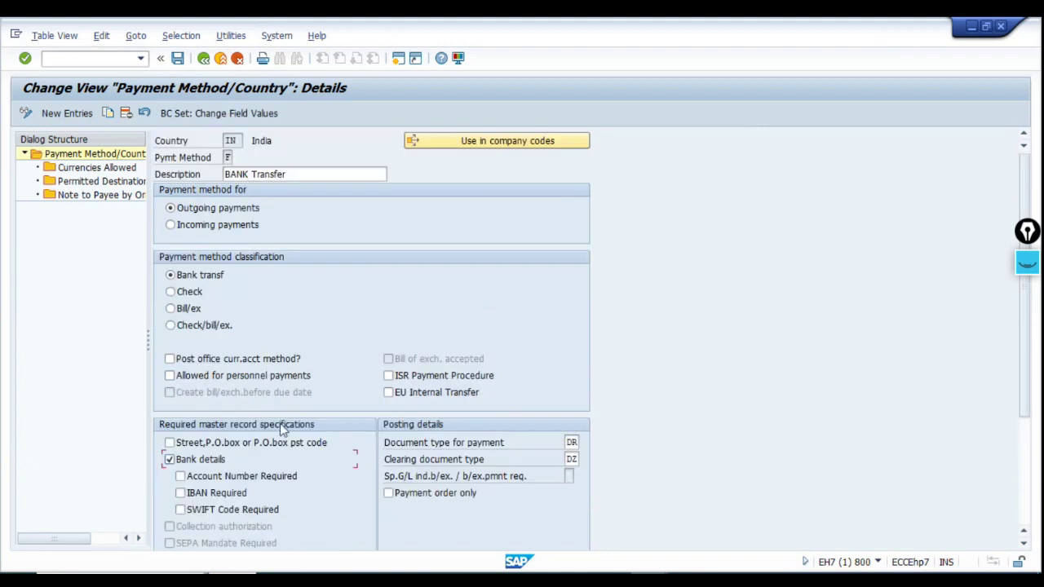
scroll(281, 432, down, 3)
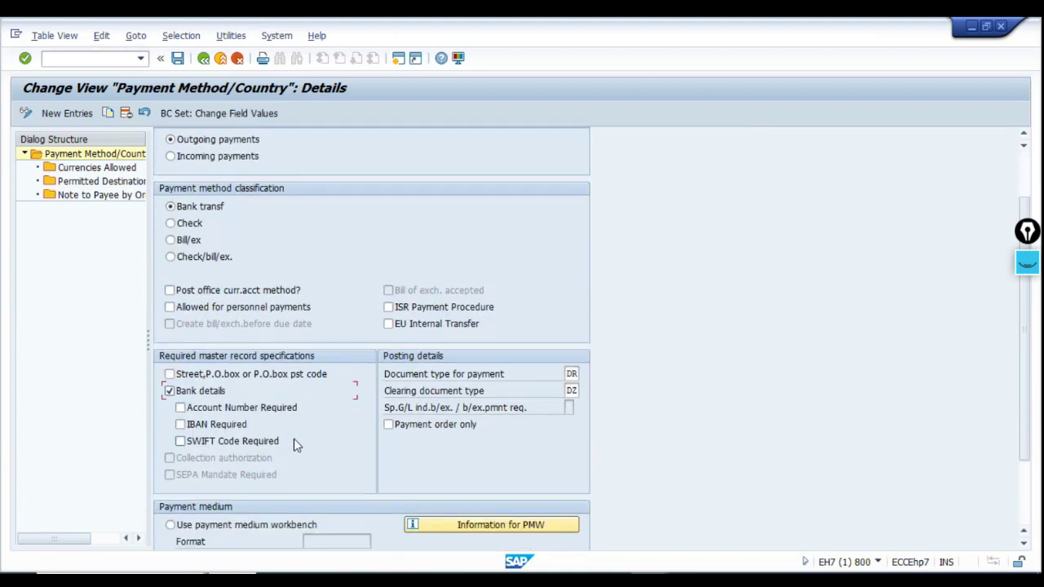
click(180, 407)
scroll(364, 342, down, 5)
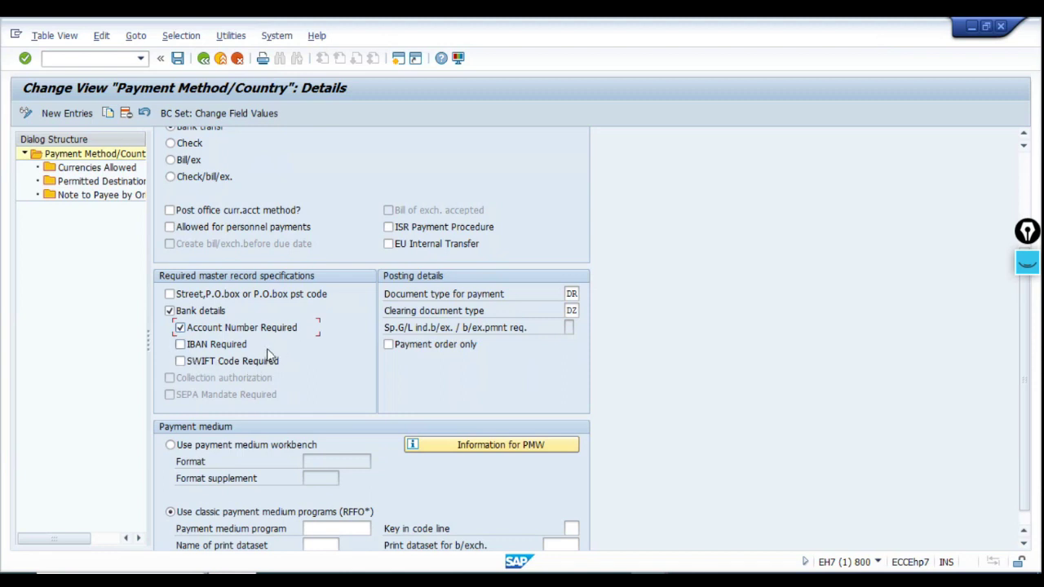
click(170, 312)
scroll(495, 295, up, 5)
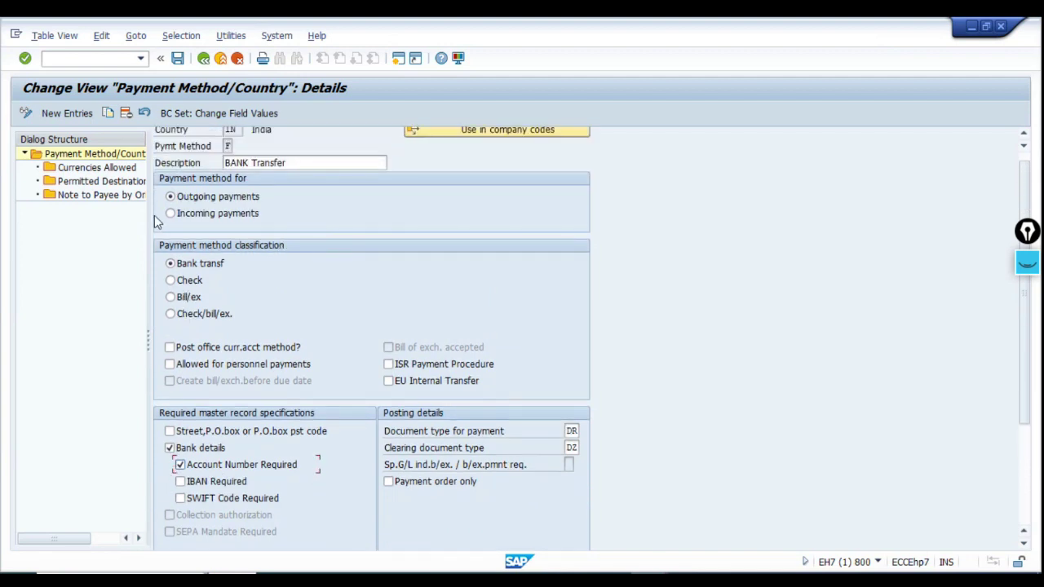
scroll(718, 375, down, 2)
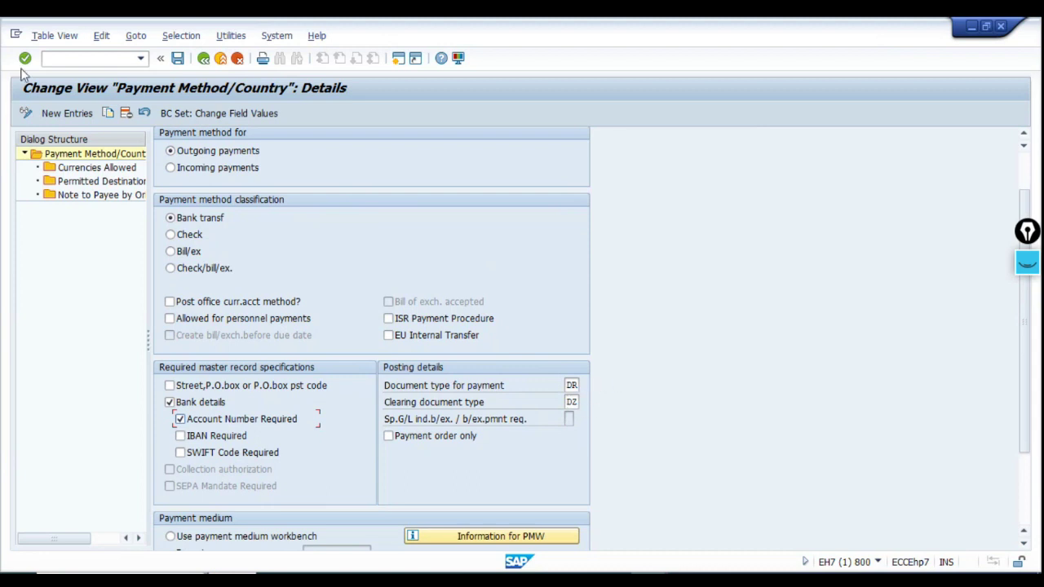
click(203, 58)
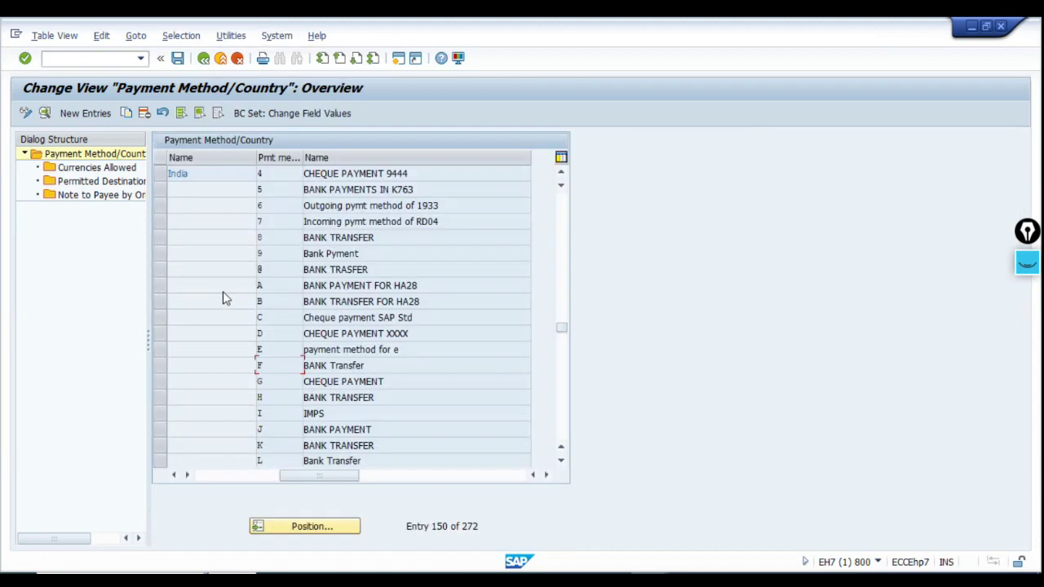
- Open India's payment method E, make bank details and the account number required, and return to the overview
double_click(274, 350)
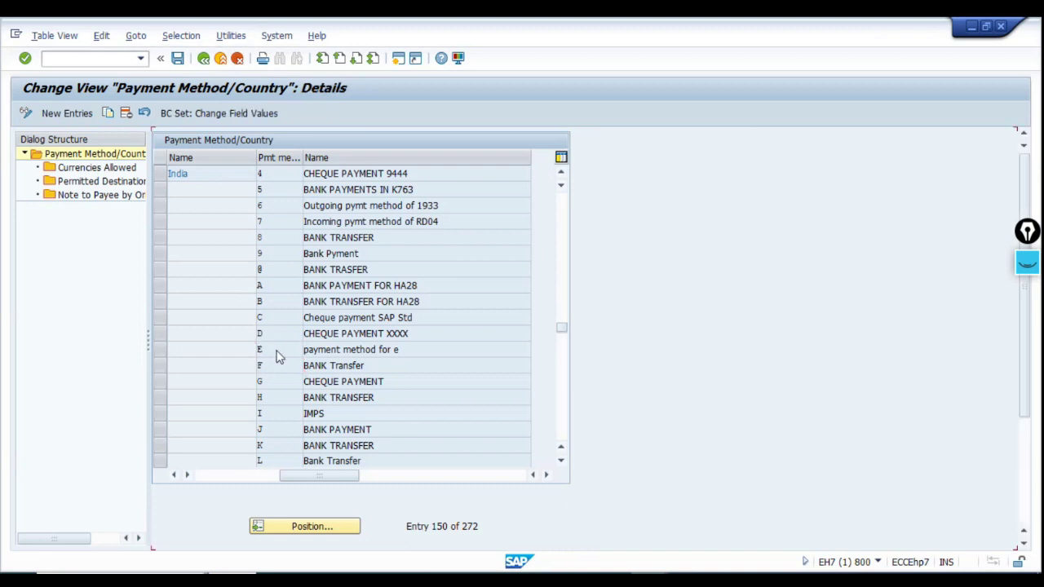
scroll(504, 355, down, 3)
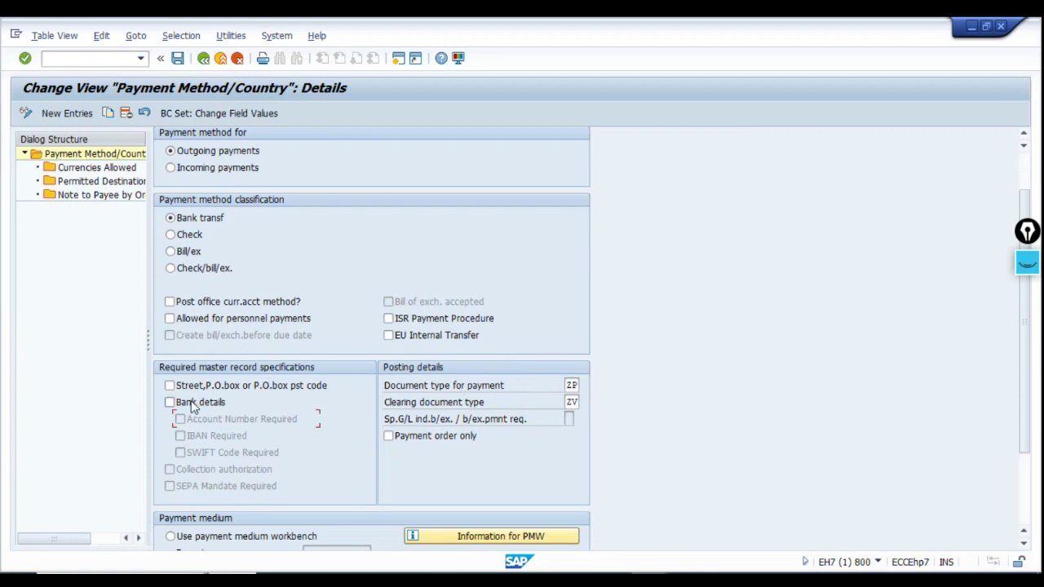
click(178, 408)
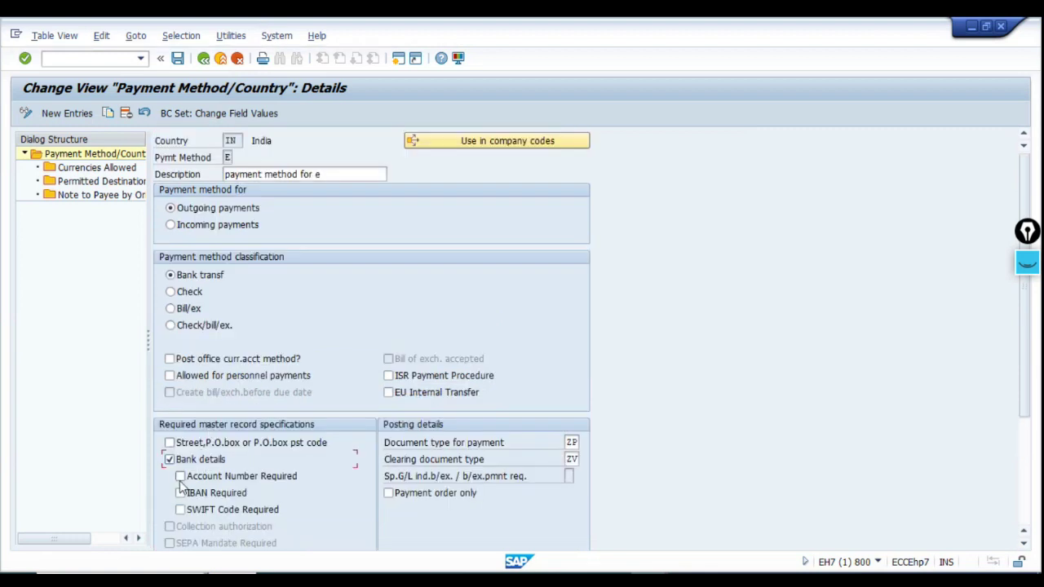
click(180, 477)
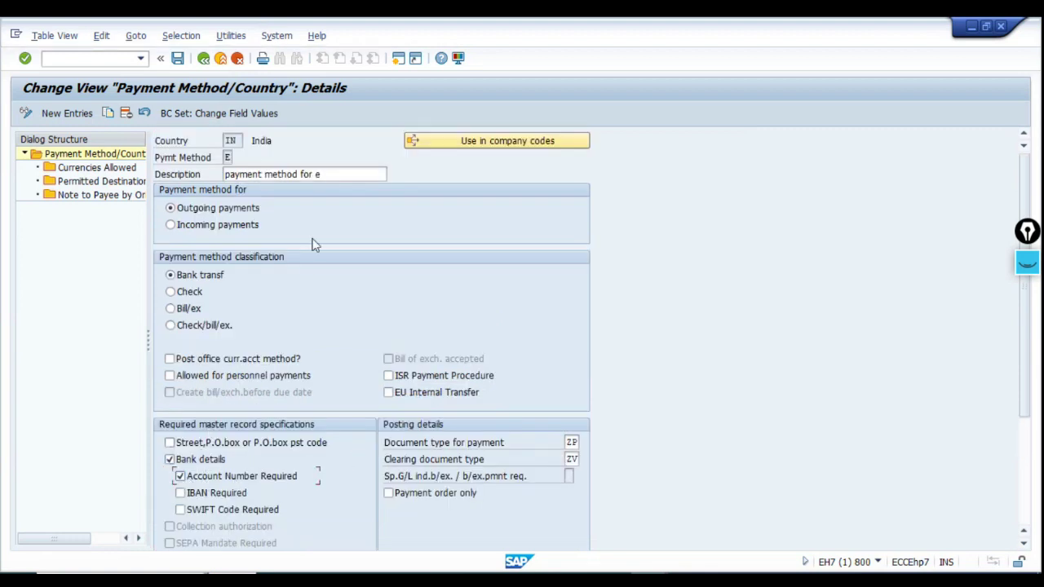
click(203, 58)
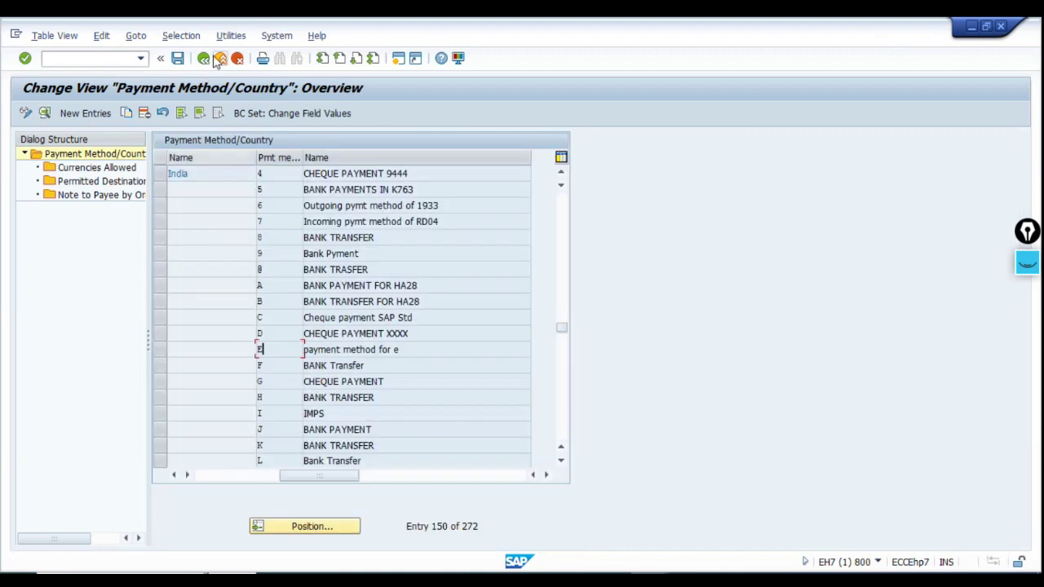
- Return to the payment program customizing menu, reopen the payment methods in country, and position the list at country IN
click(203, 57)
click(273, 298)
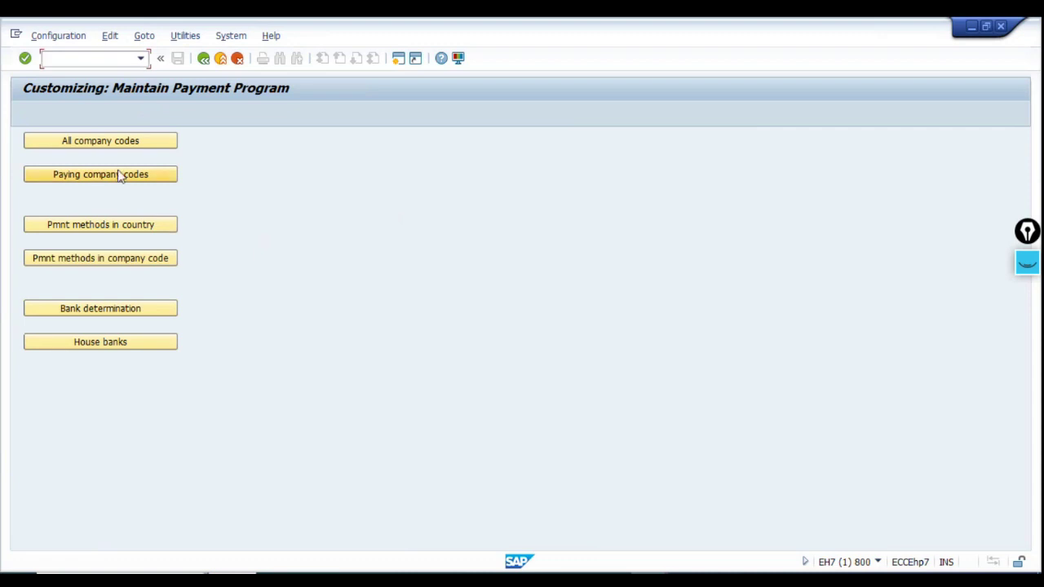
click(93, 235)
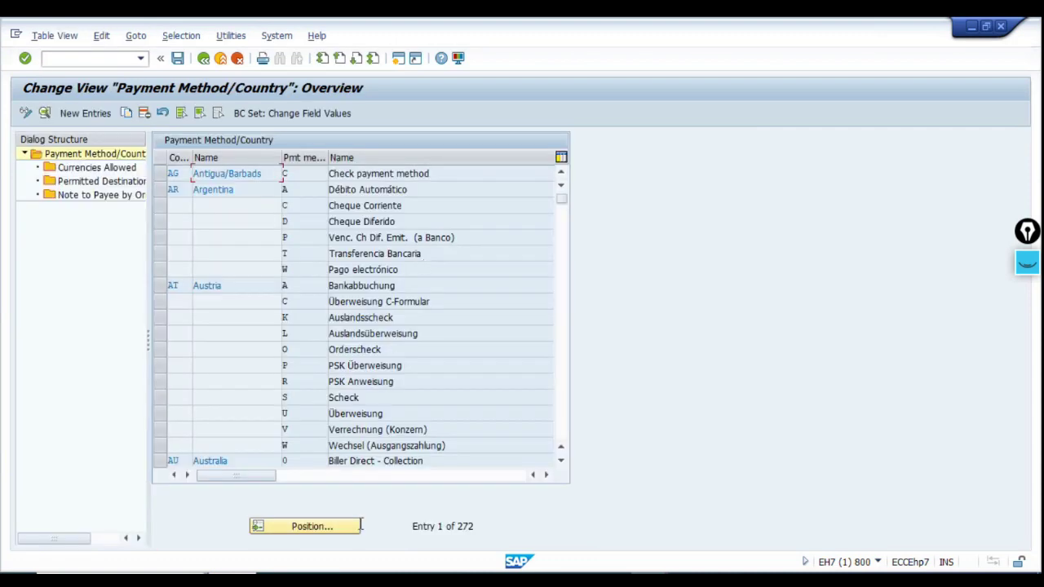
click(335, 528)
text(in)
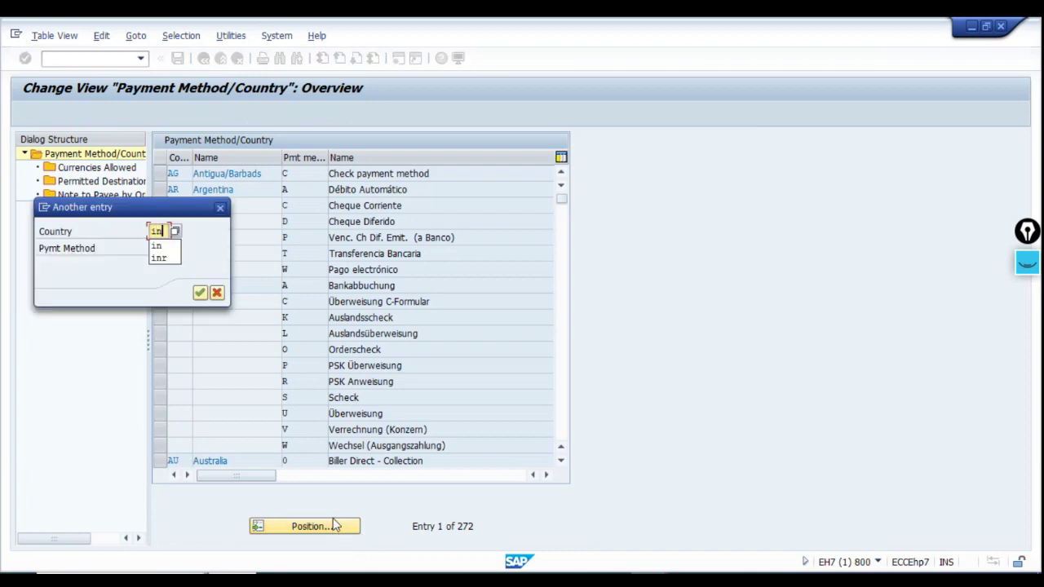
key(Return)
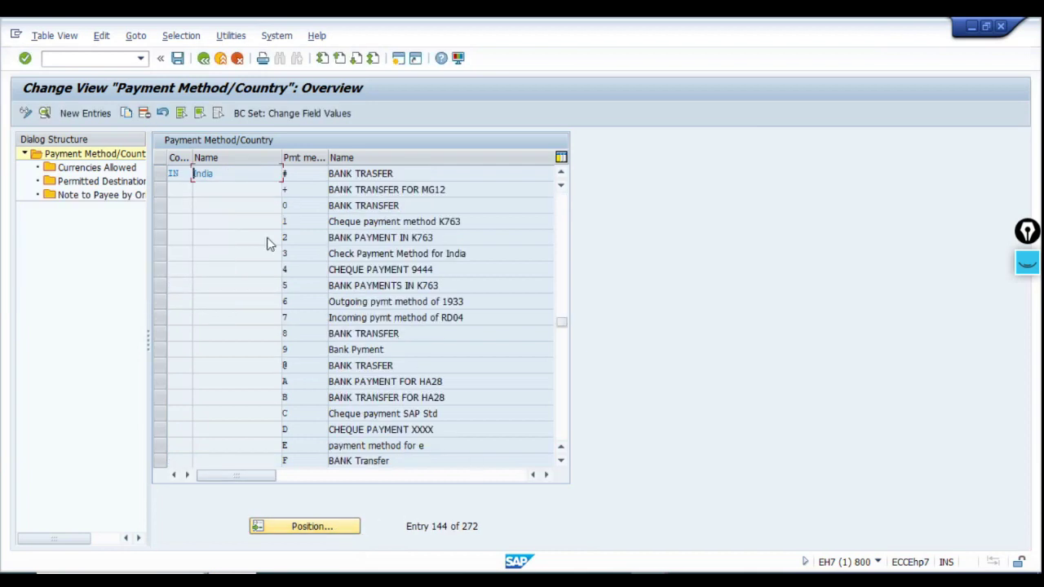
- Create a new payment method entry for country IN with the method key "-"
scroll(253, 214, up, 1)
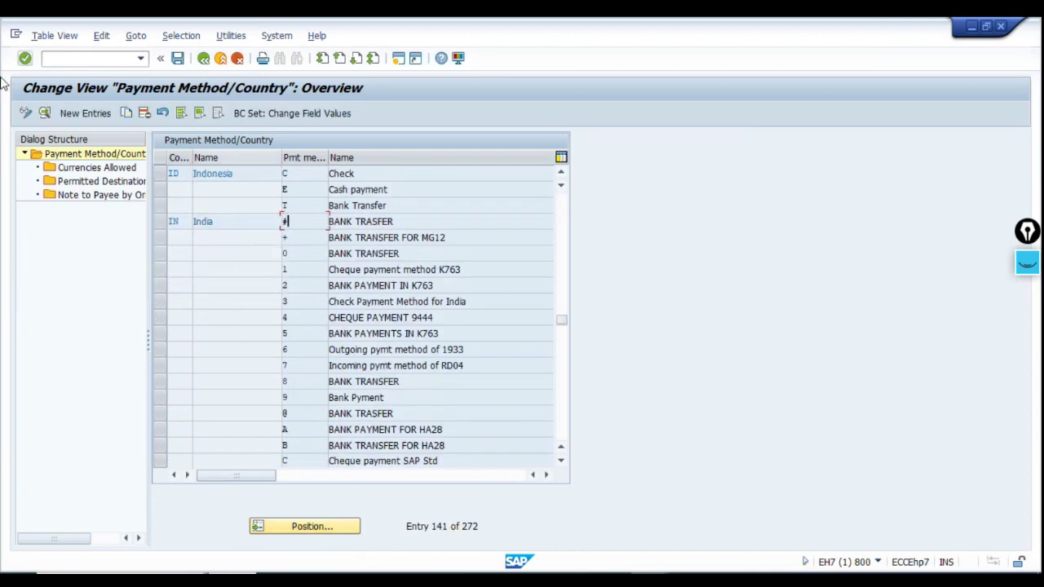
click(84, 113)
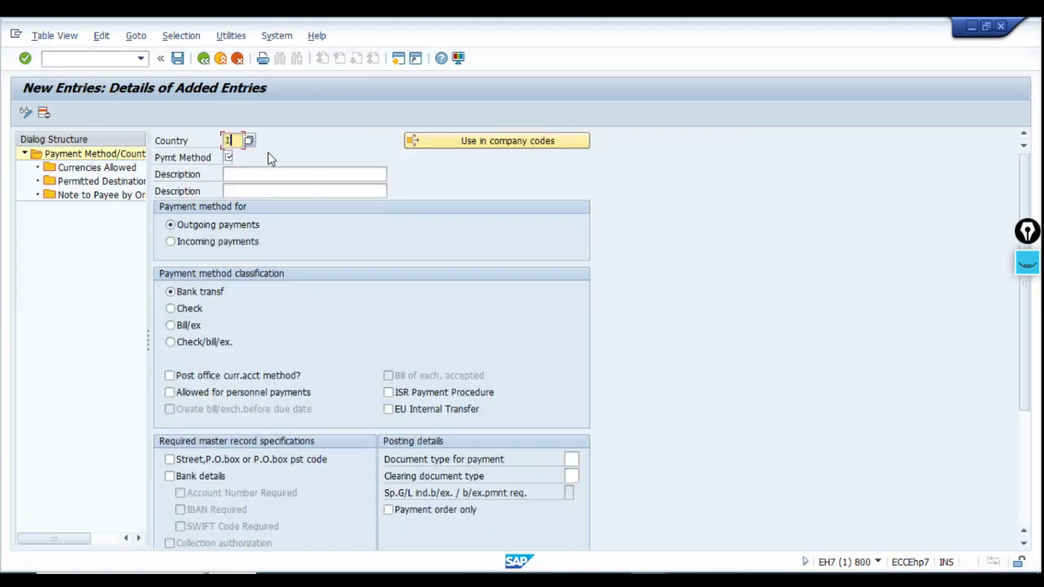
key(Tab)
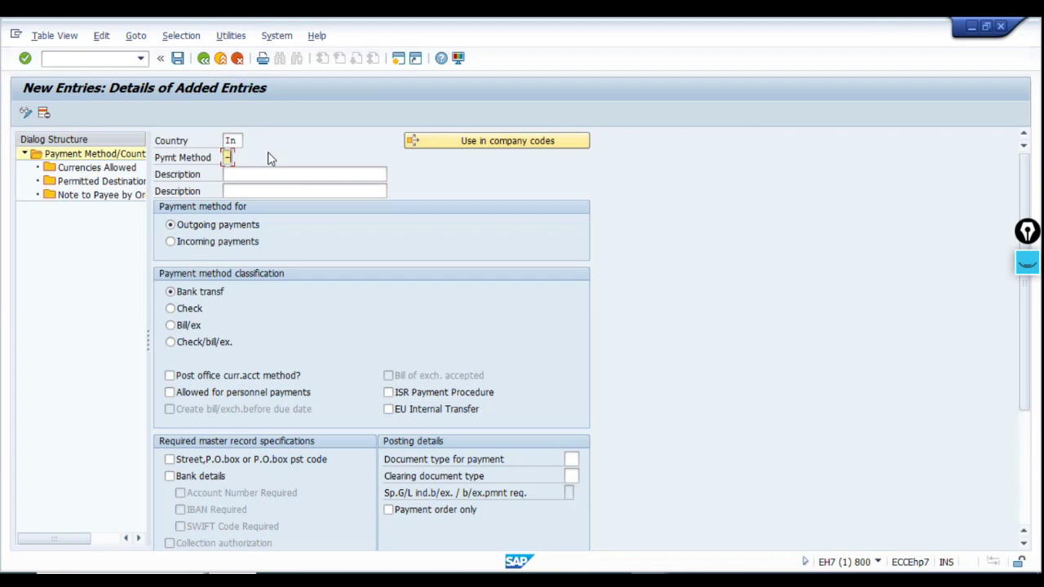
key(Tab)
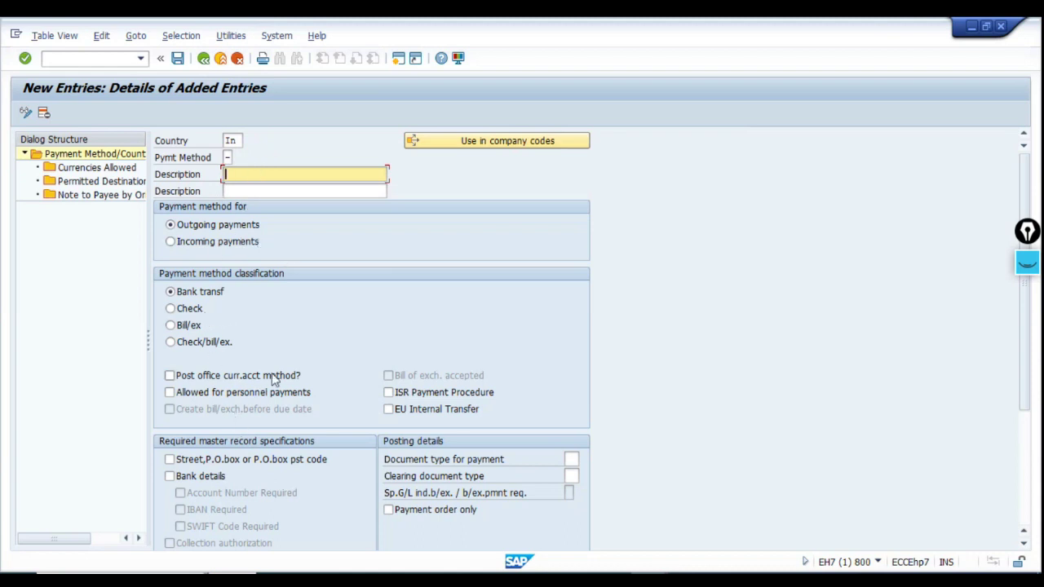
- Require bank details and an account number in the new payment method's master record specifications
scroll(278, 375, down, 1)
click(179, 442)
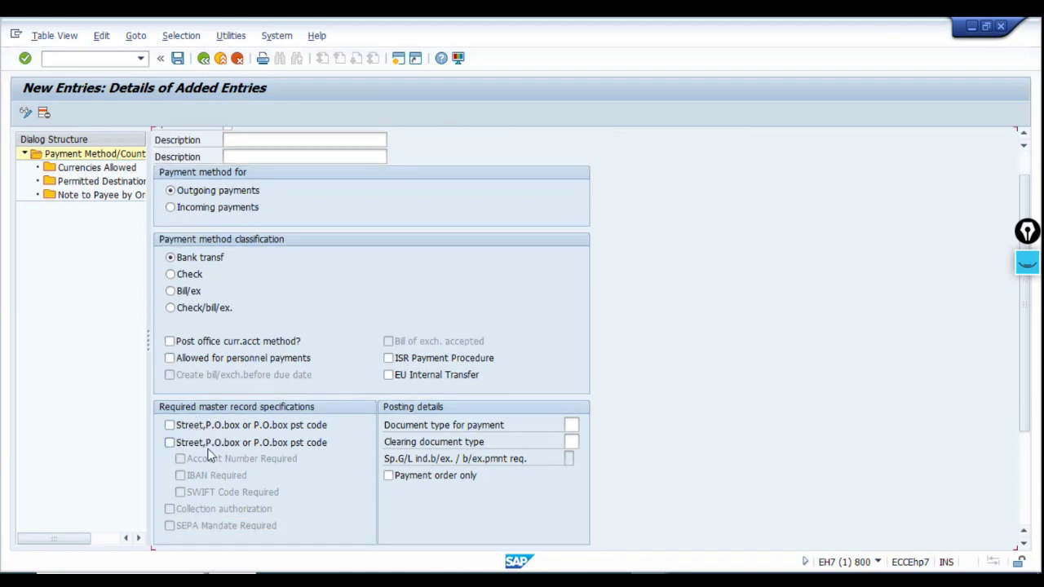
click(190, 479)
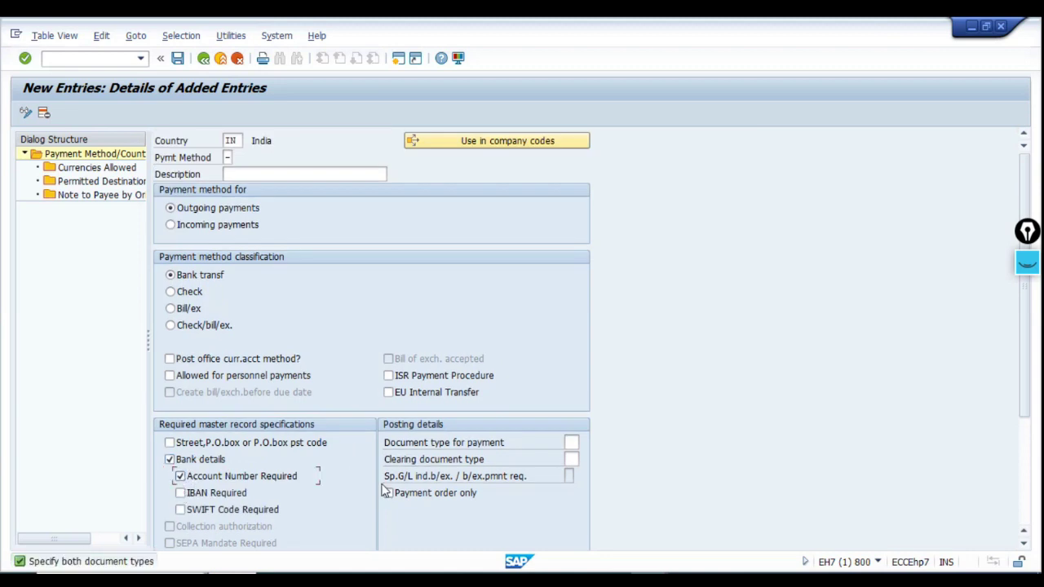
- Enter ZP as the document type for payment and ZV as the clearing document type in the new payment method
scroll(298, 464, down, 2)
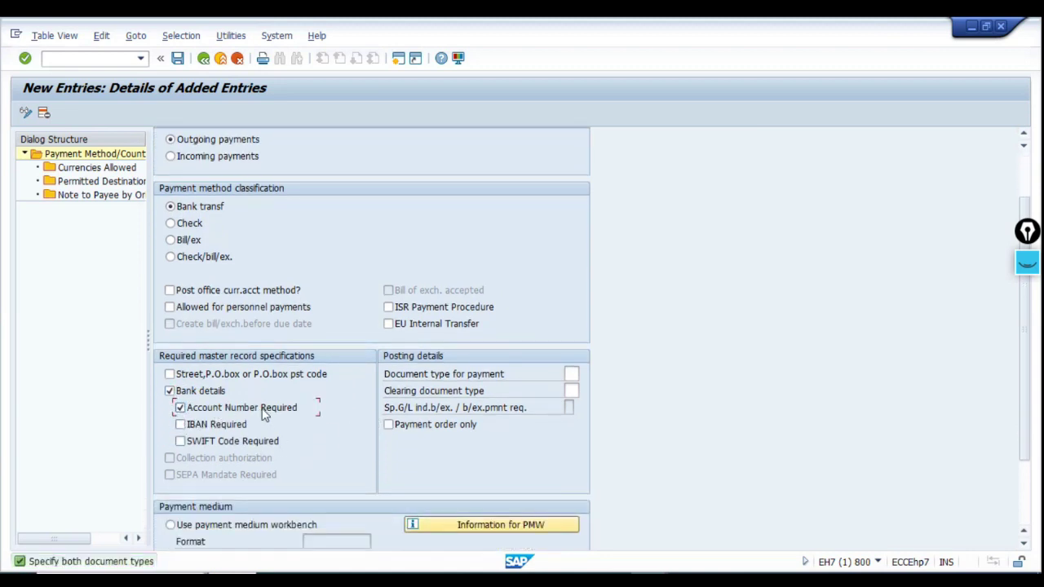
click(570, 374)
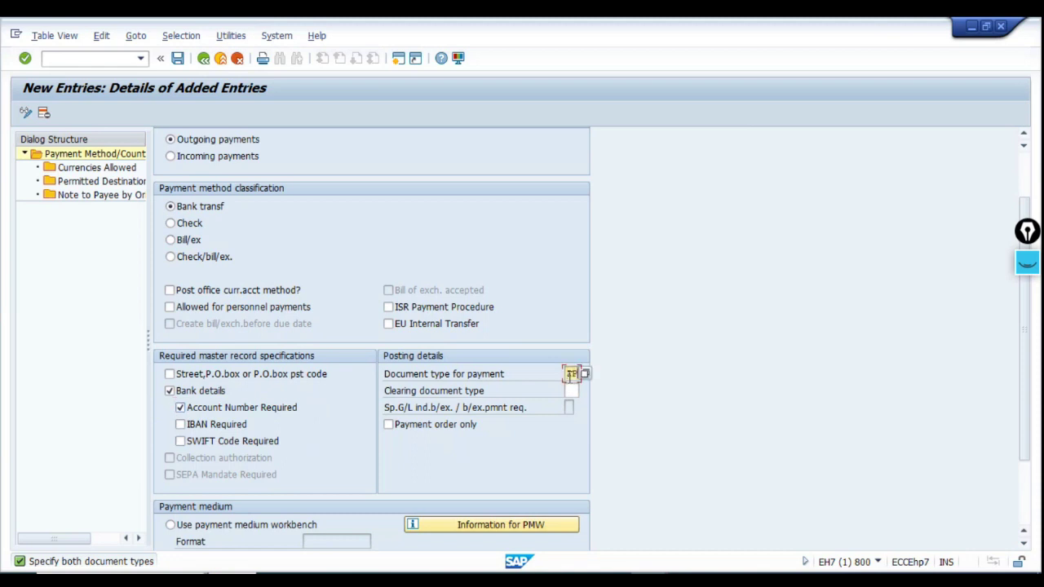
key(Tab)
text(Z)
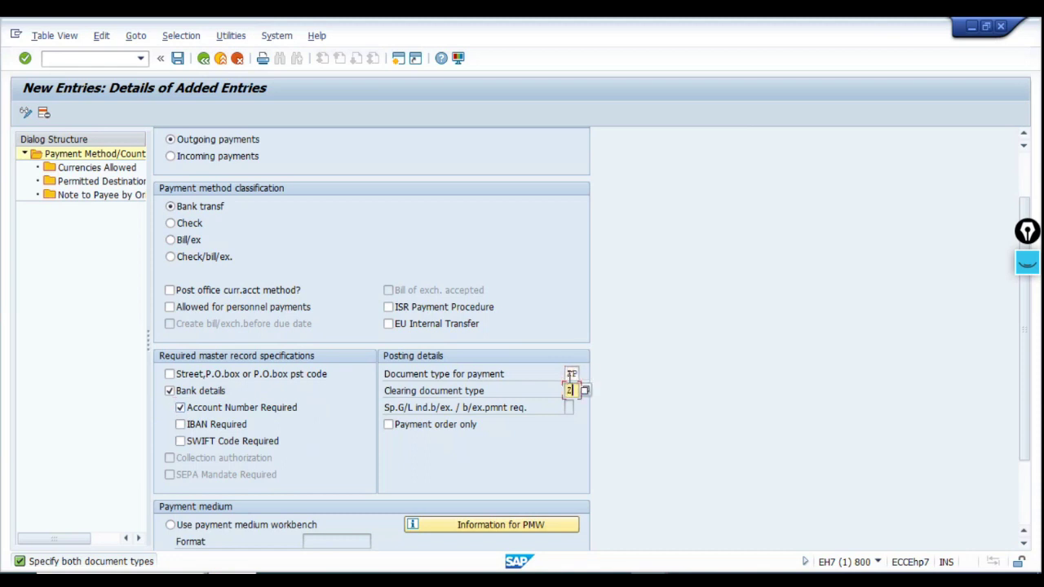
text(V)
key(Return)
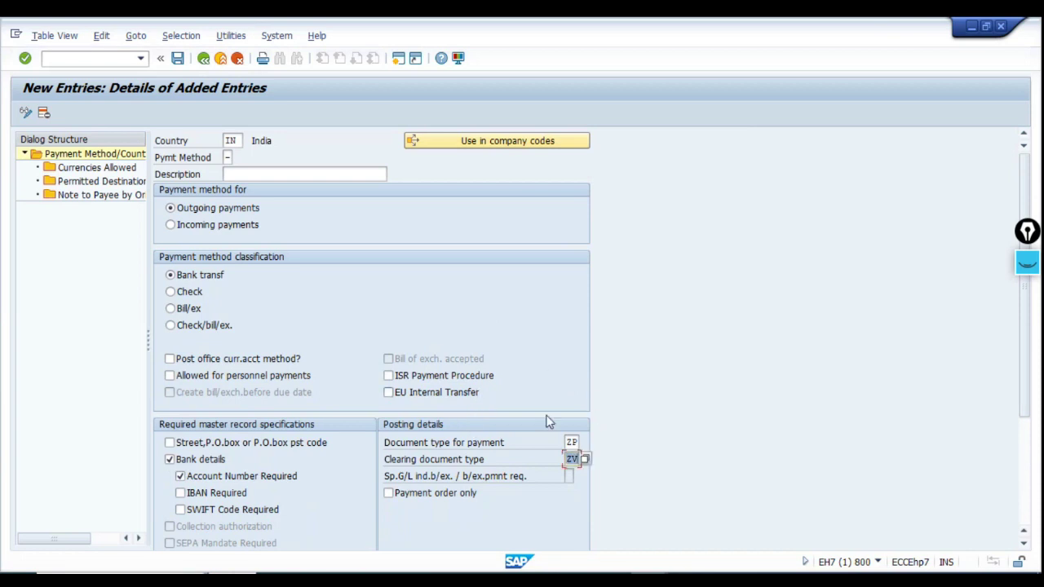
scroll(545, 417, down, 5)
scroll(539, 407, up, 5)
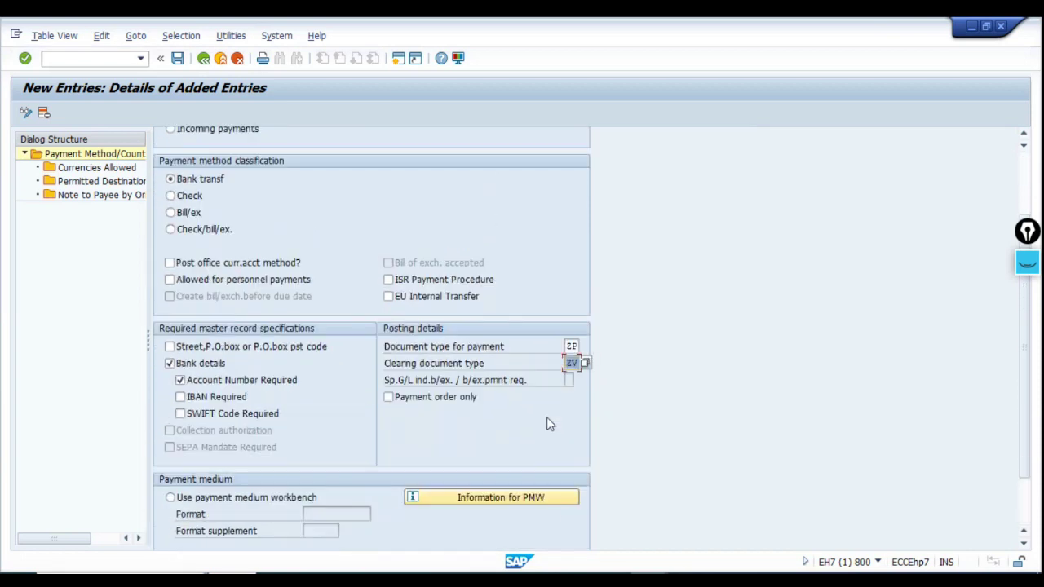
- Enter the description "Bank Transfer- TE01" for the new payment method and save it to customizing request EH7K903524
click(244, 173)
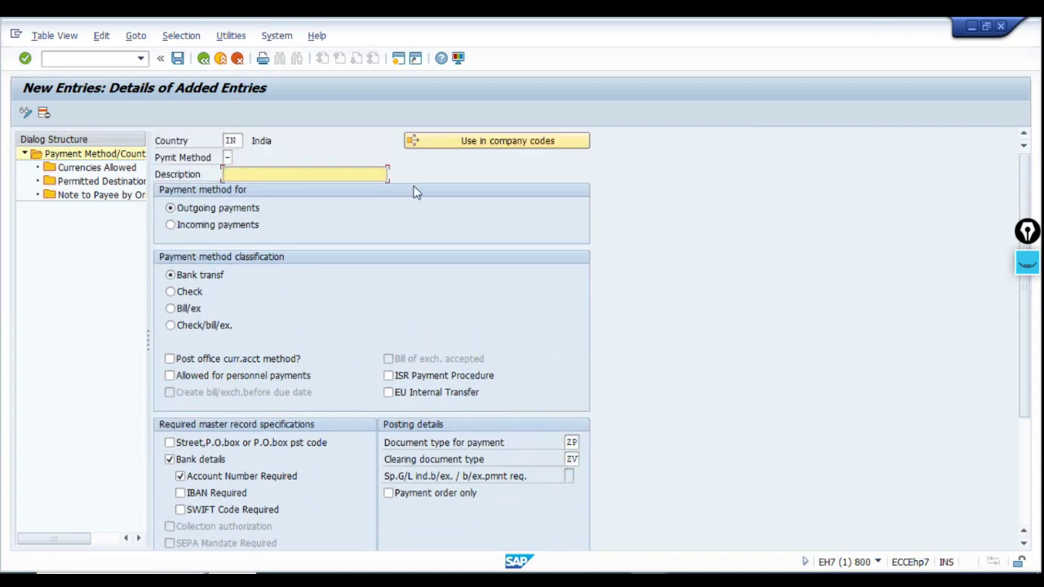
text(Bank Transfer- TE01)
click(177, 59)
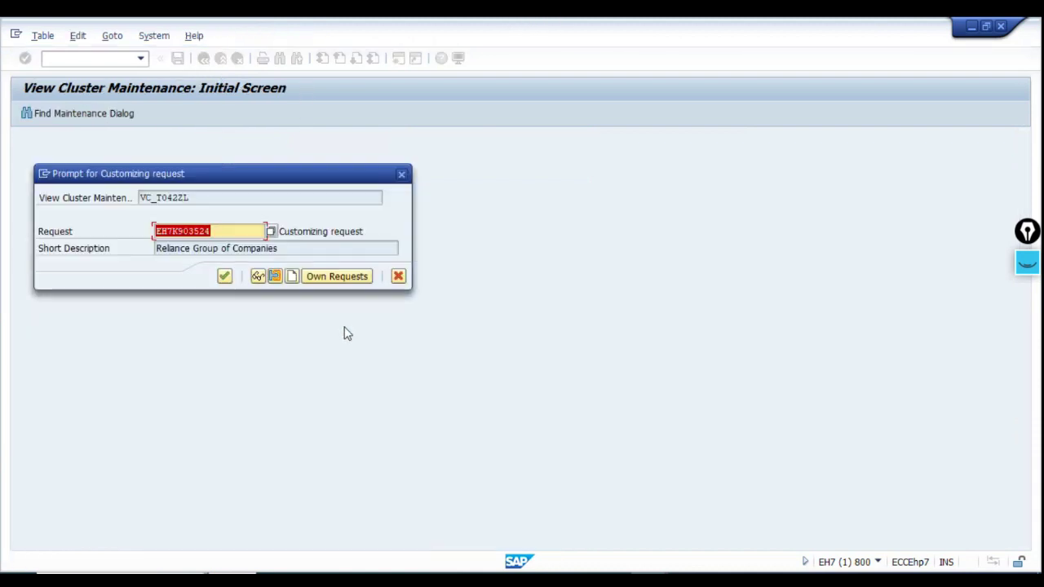
click(225, 276)
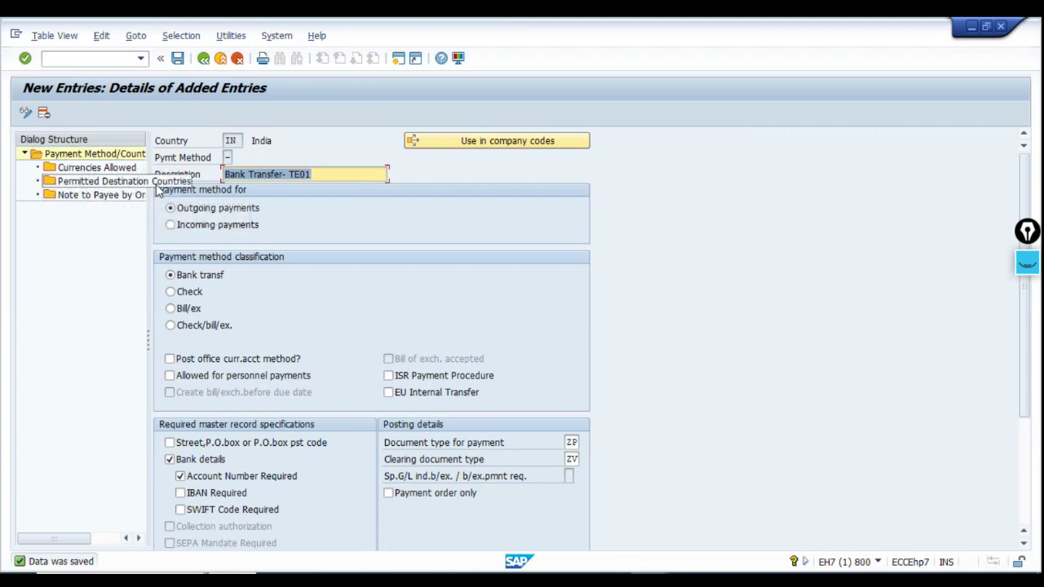
- Review the new payment method's allowed currencies, payment medium settings and permitted destination countries
double_click(82, 173)
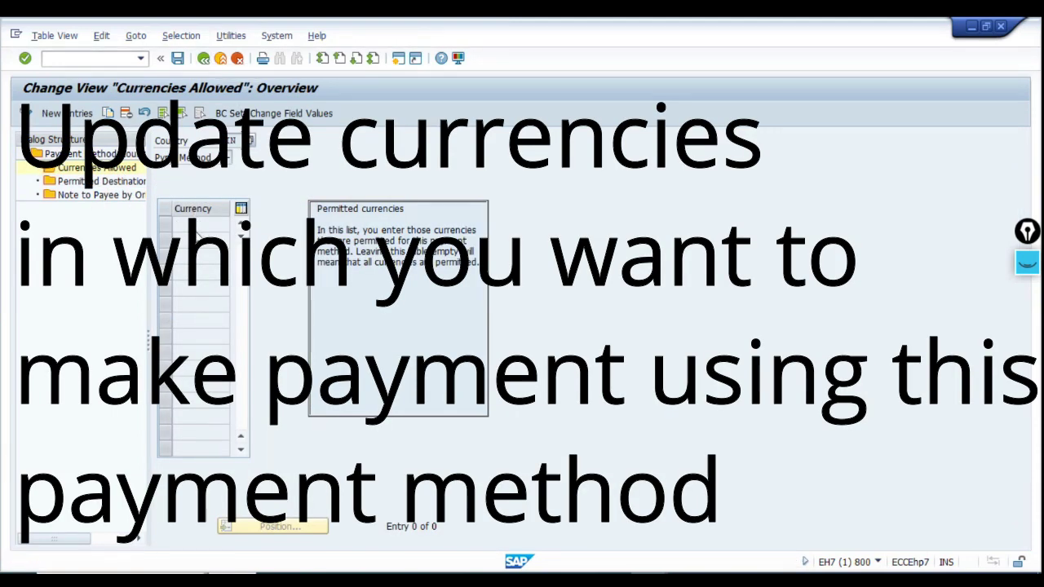
click(203, 59)
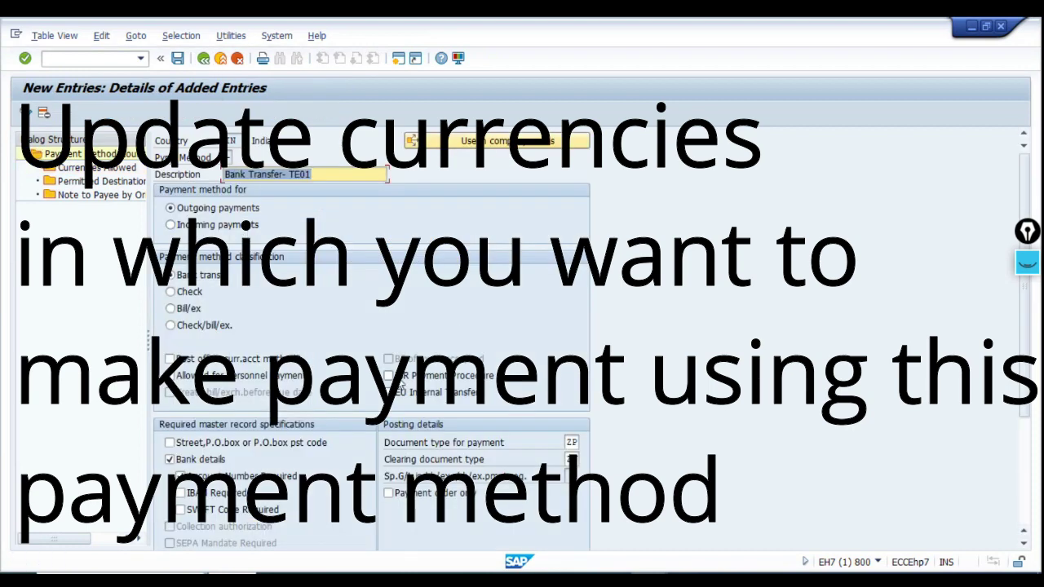
scroll(485, 387, down, 3)
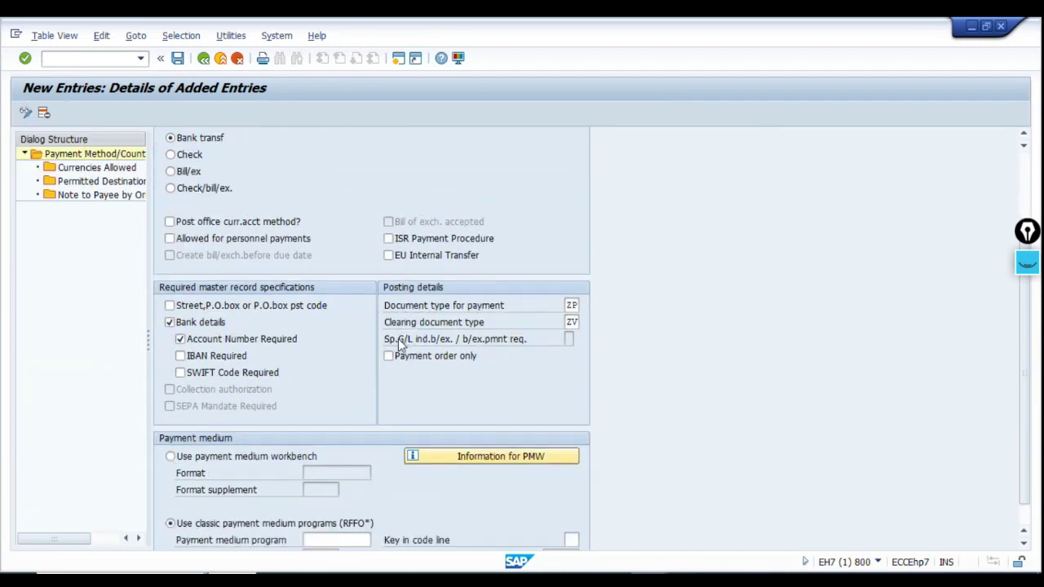
scroll(402, 342, down, 4)
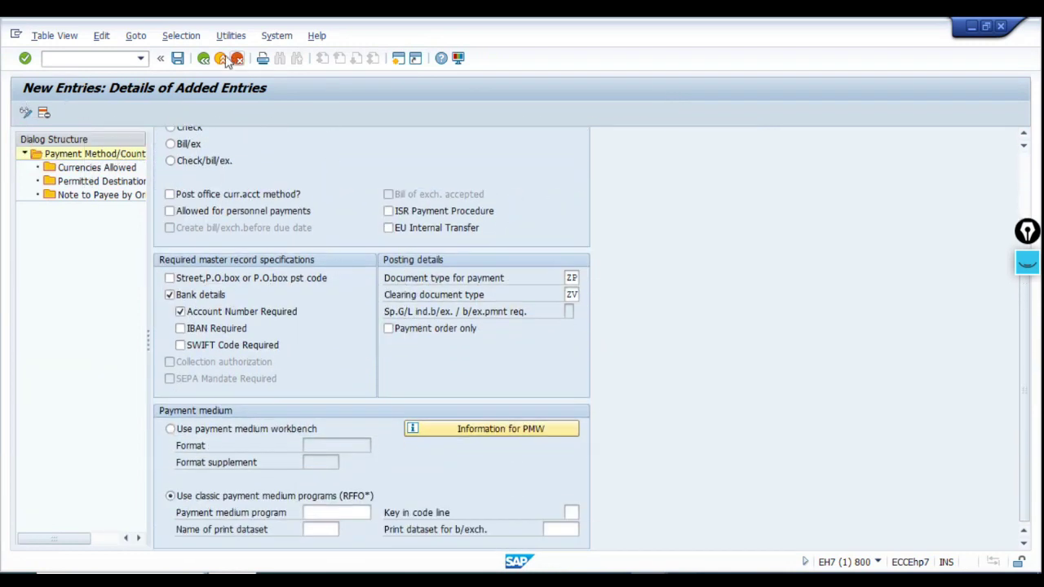
click(178, 59)
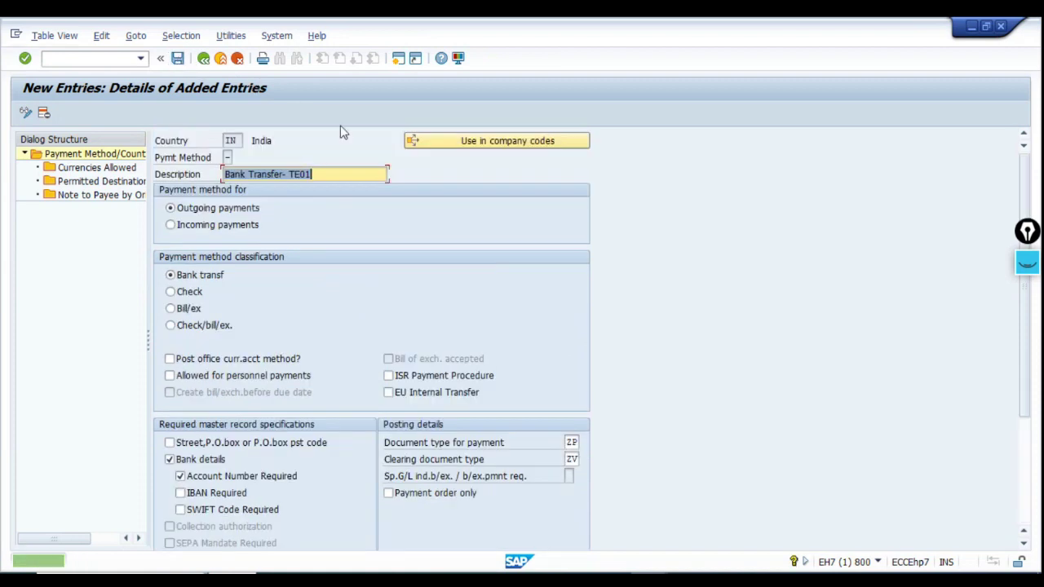
double_click(98, 181)
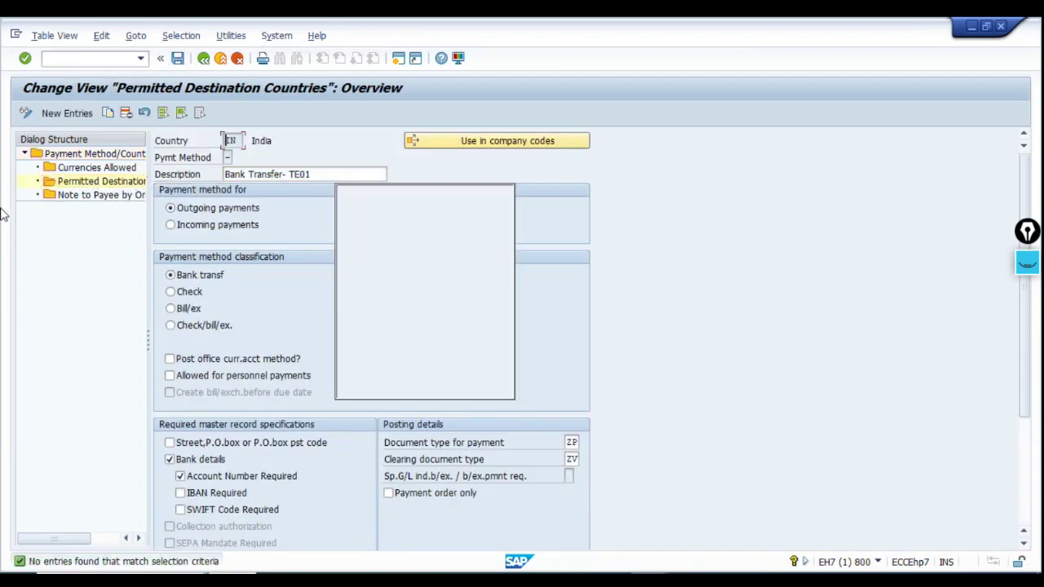
click(204, 59)
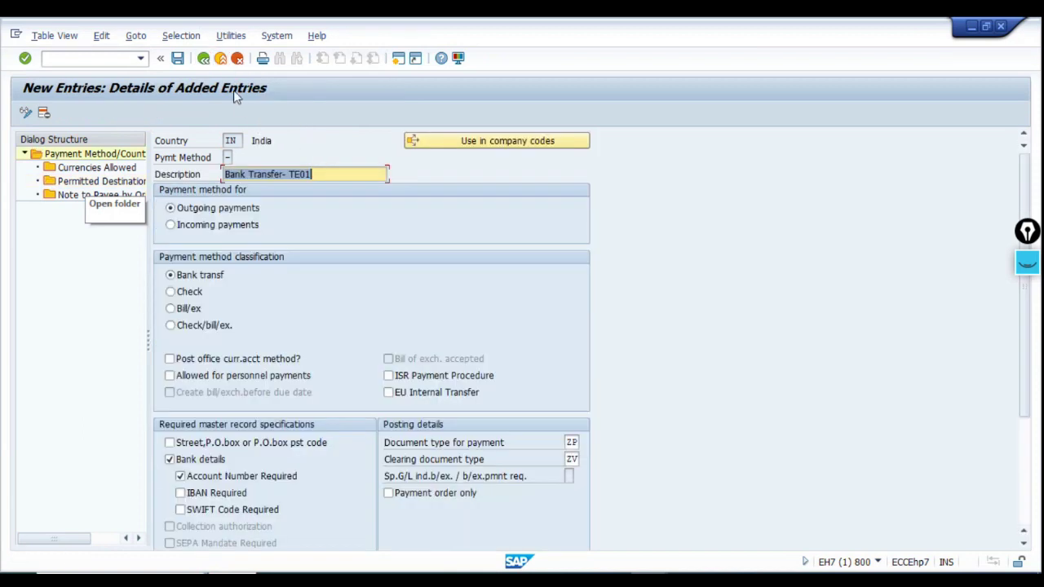
- Return to the payment program customizing menu and open the payment methods in company code
click(203, 59)
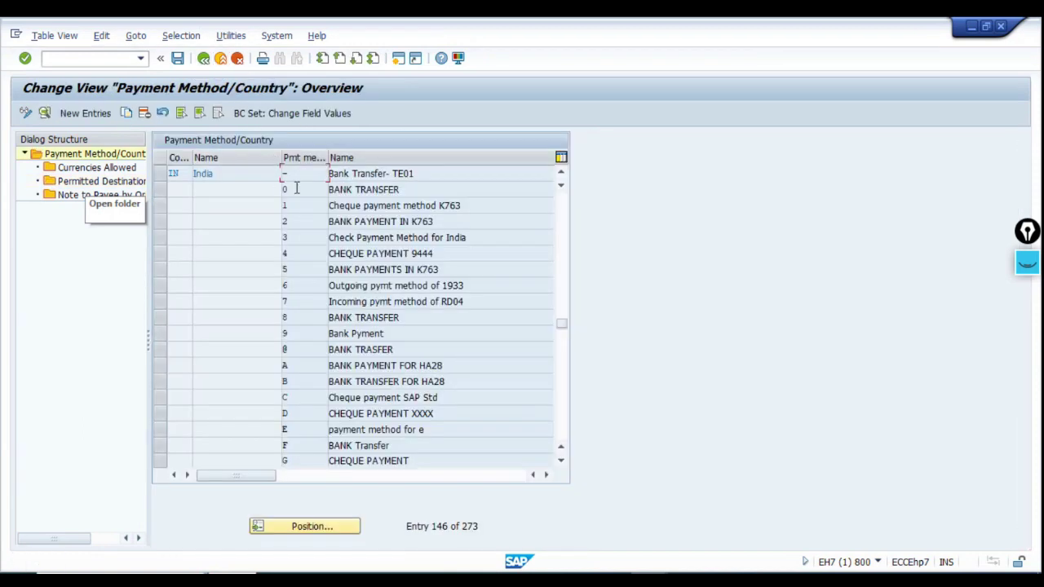
click(204, 58)
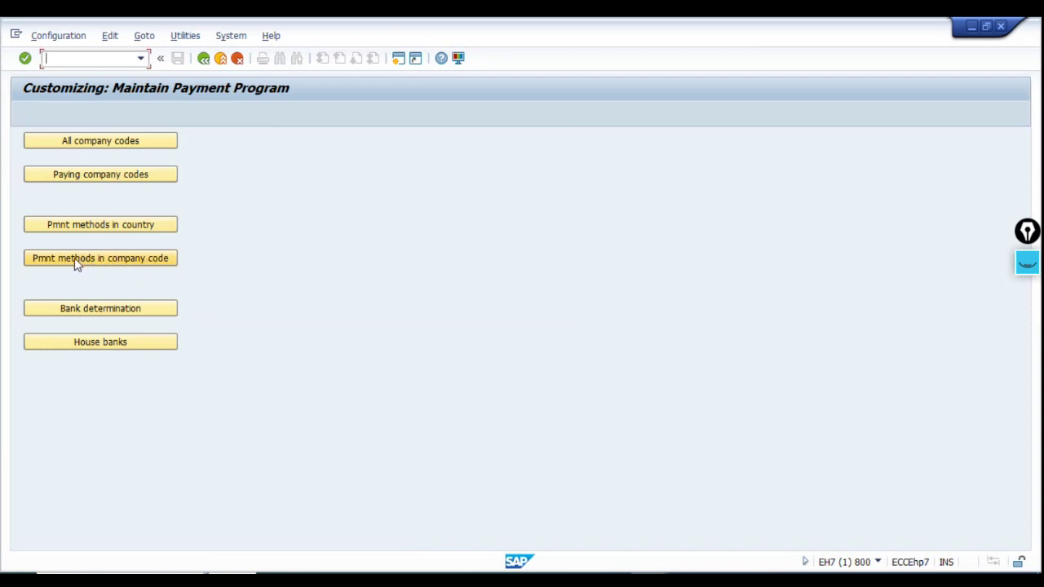
click(110, 260)
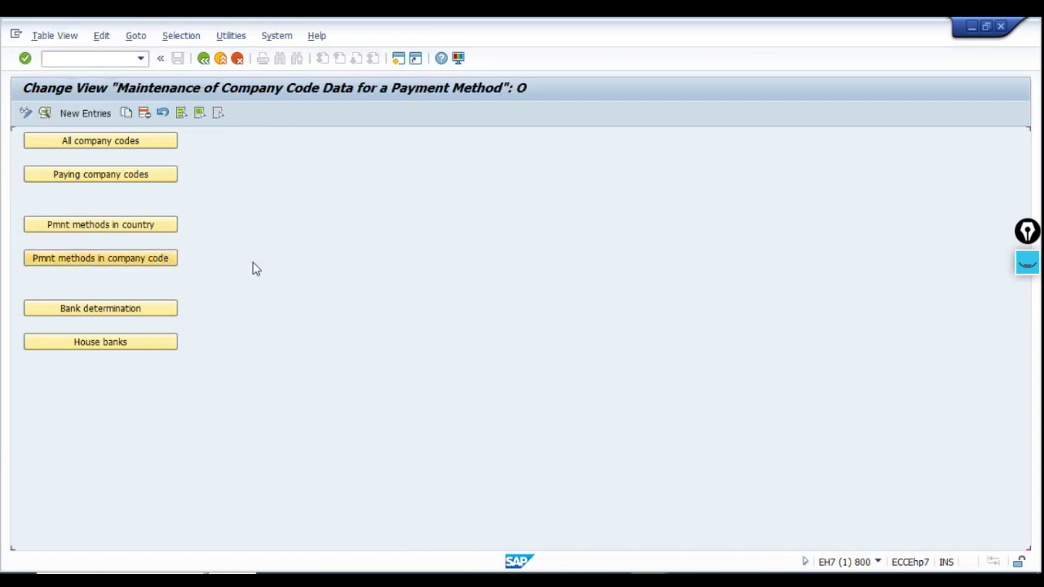
- Create a new company code payment method entry for paying company code TE01 with payment method "-"
click(89, 118)
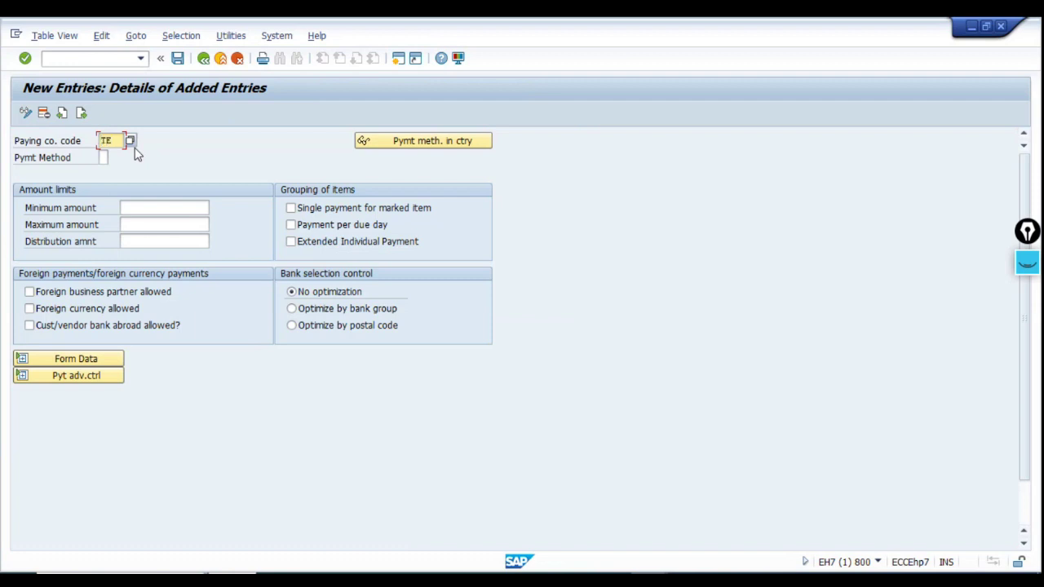
key(Return)
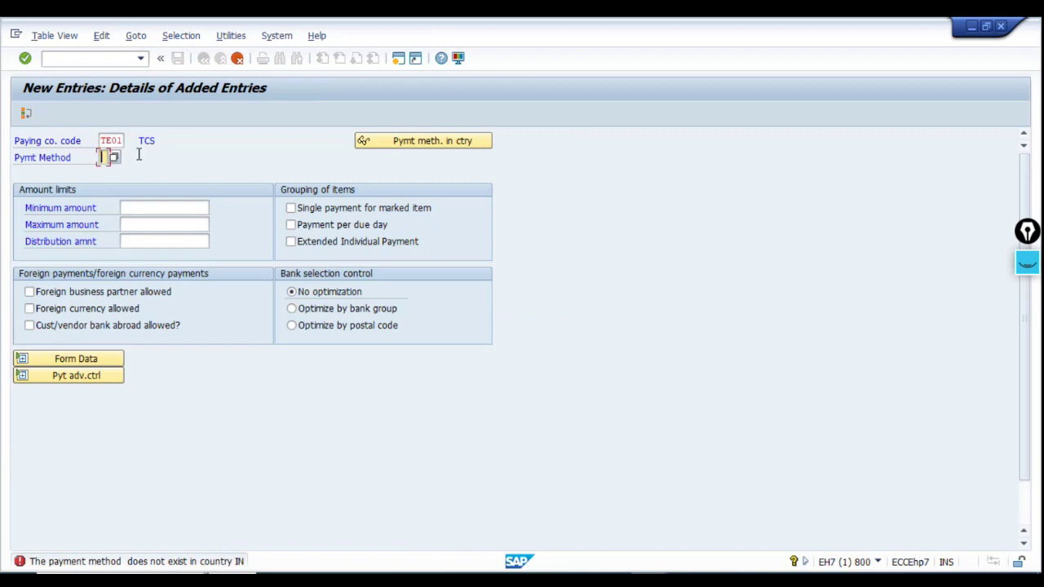
text(-)
key(Return)
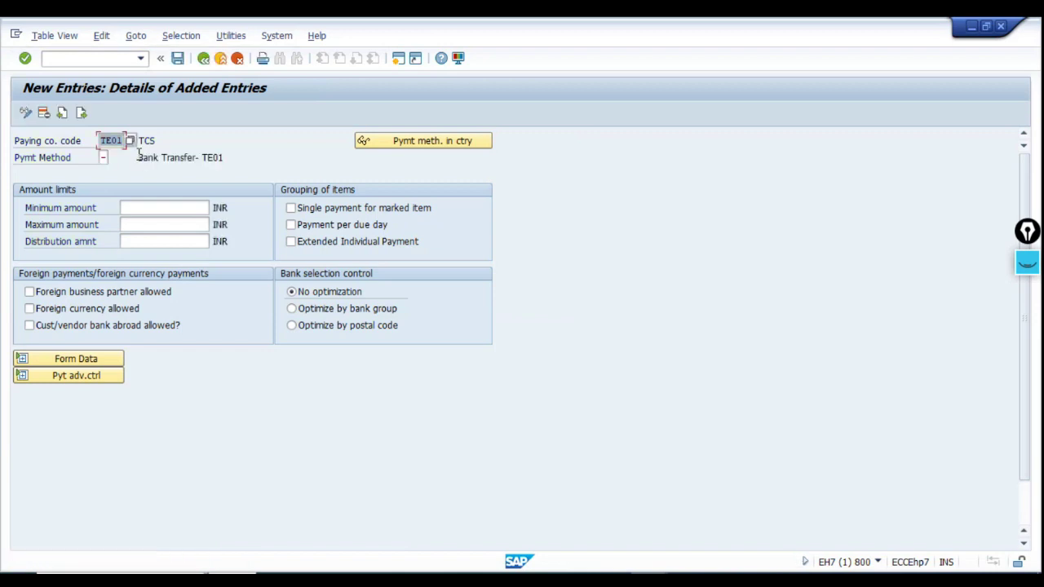
click(138, 207)
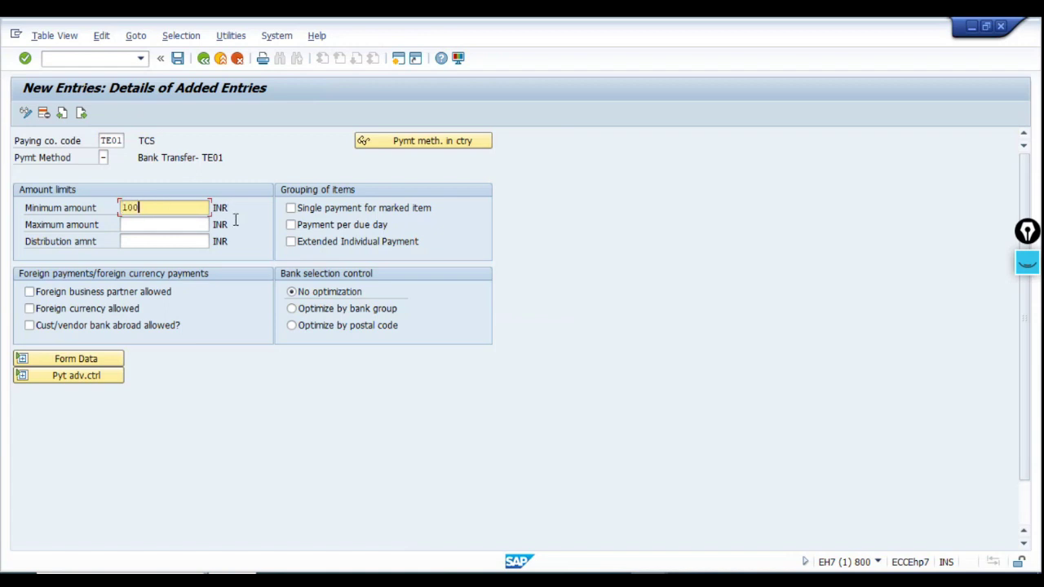
key(Tab)
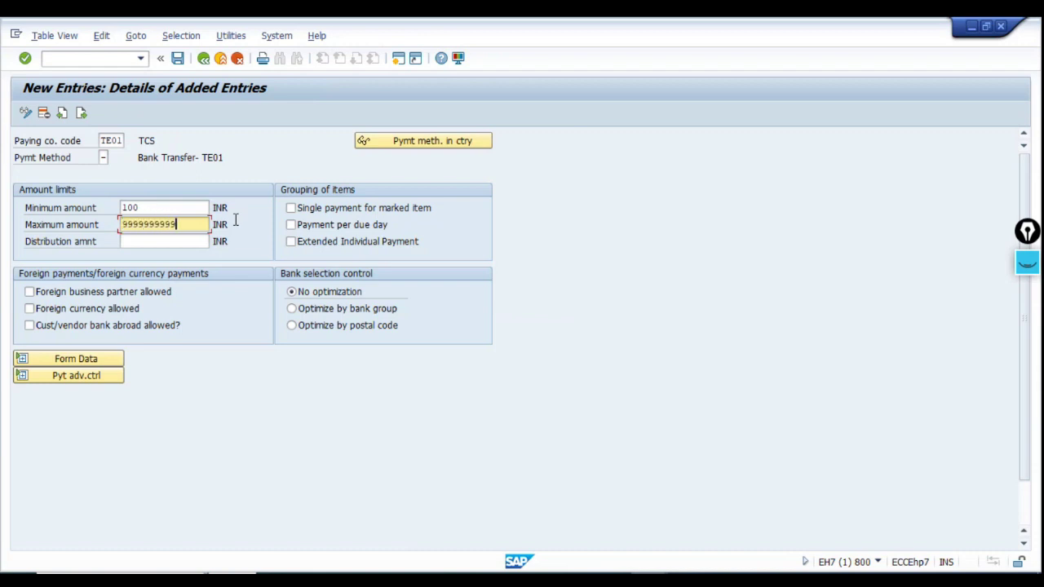
key(Return)
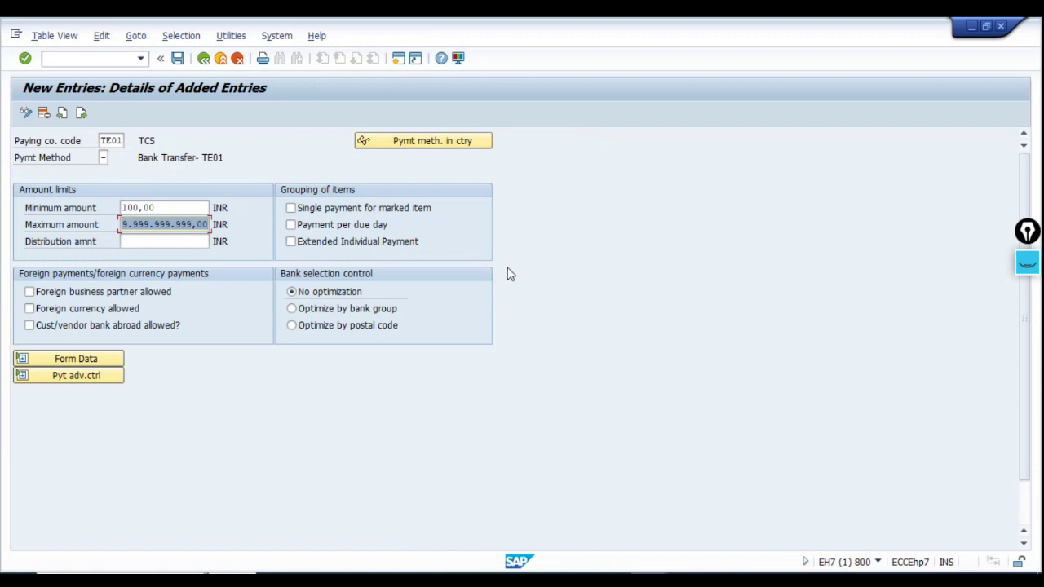
click(355, 231)
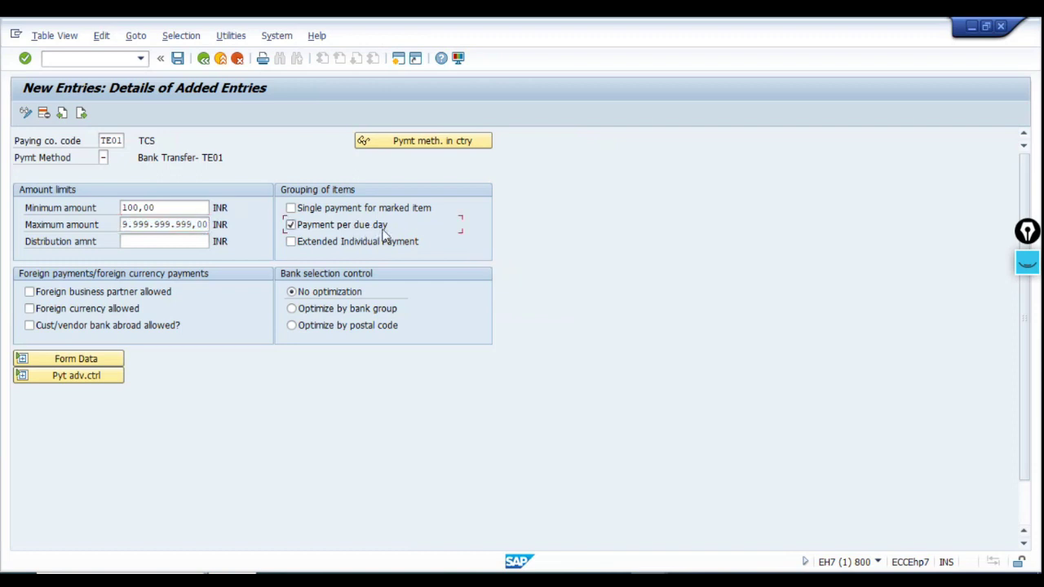
click(344, 211)
click(361, 228)
click(310, 211)
- Save TE01's bank transfer entry to the customizing request and return to the payment program customizing menu
click(178, 60)
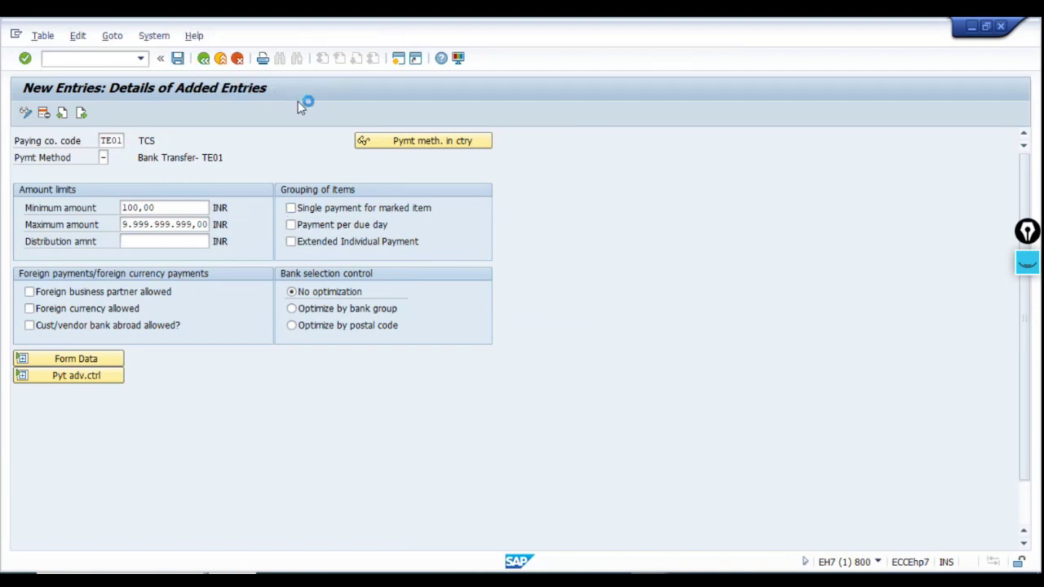
click(224, 276)
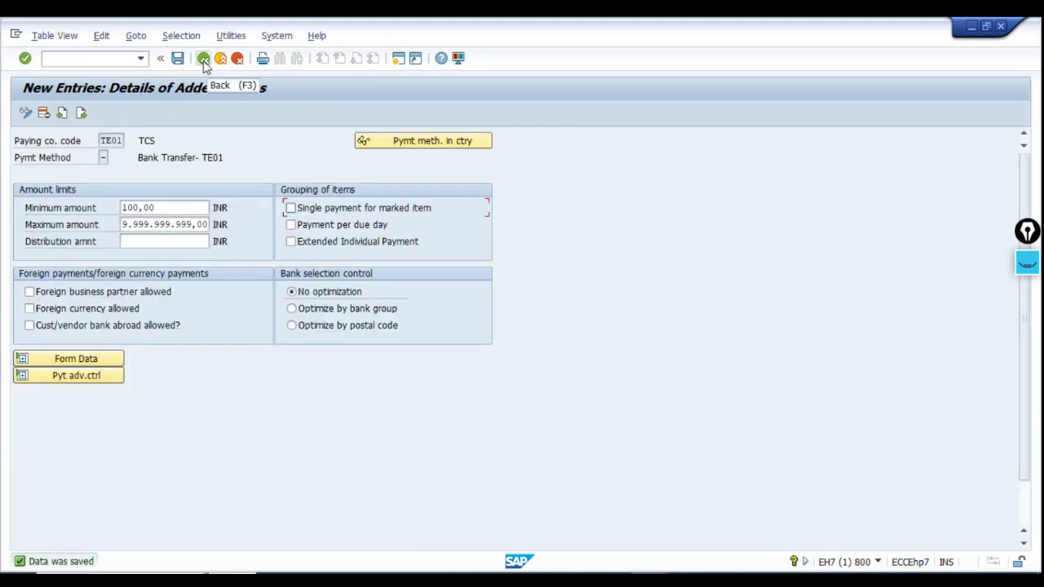
click(203, 59)
key(F3)
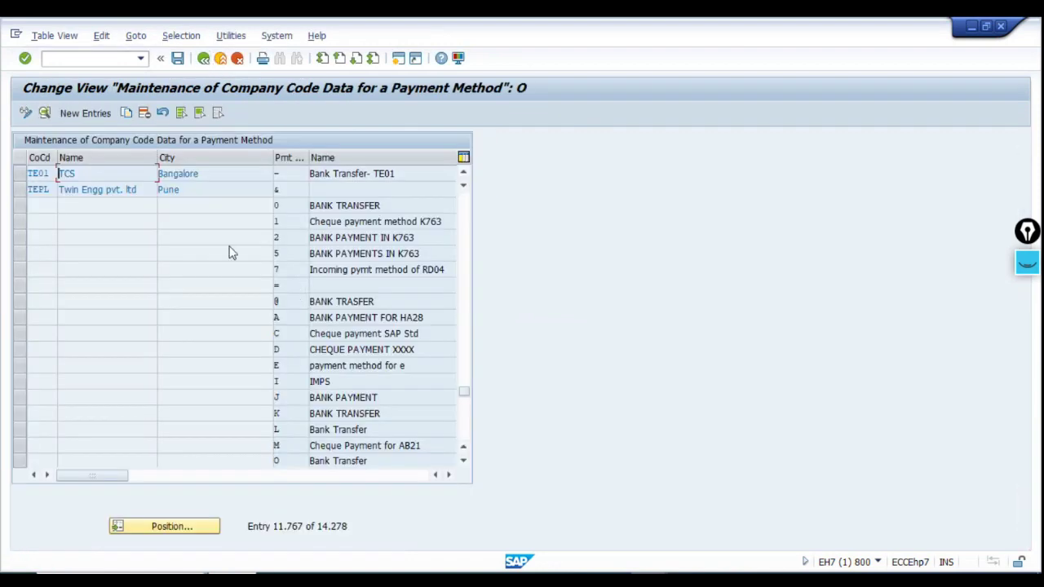
click(297, 173)
click(203, 58)
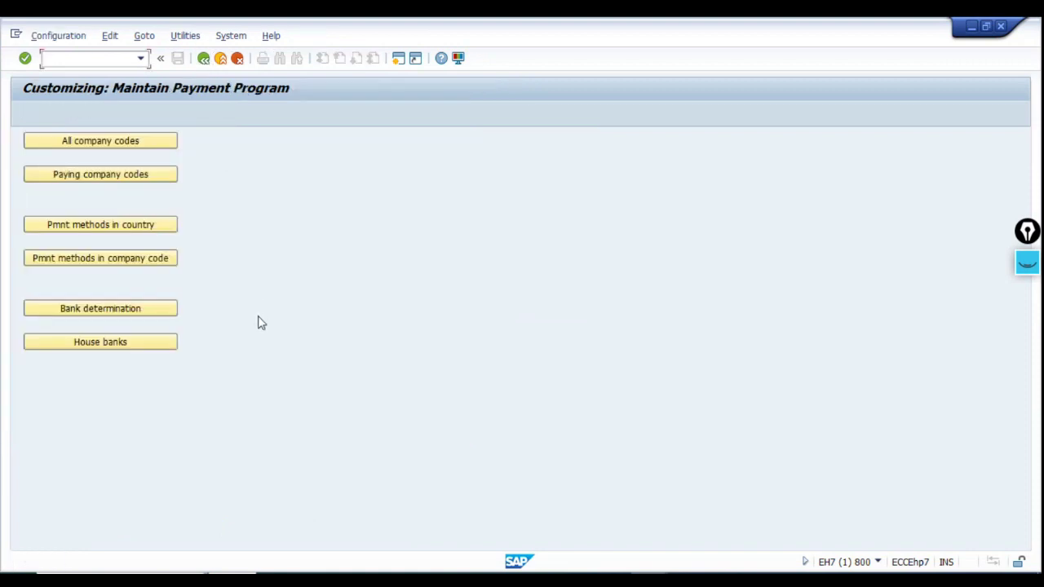
- Open bank determination, position the bank selection list at paying company code TE01 and select its row
click(112, 314)
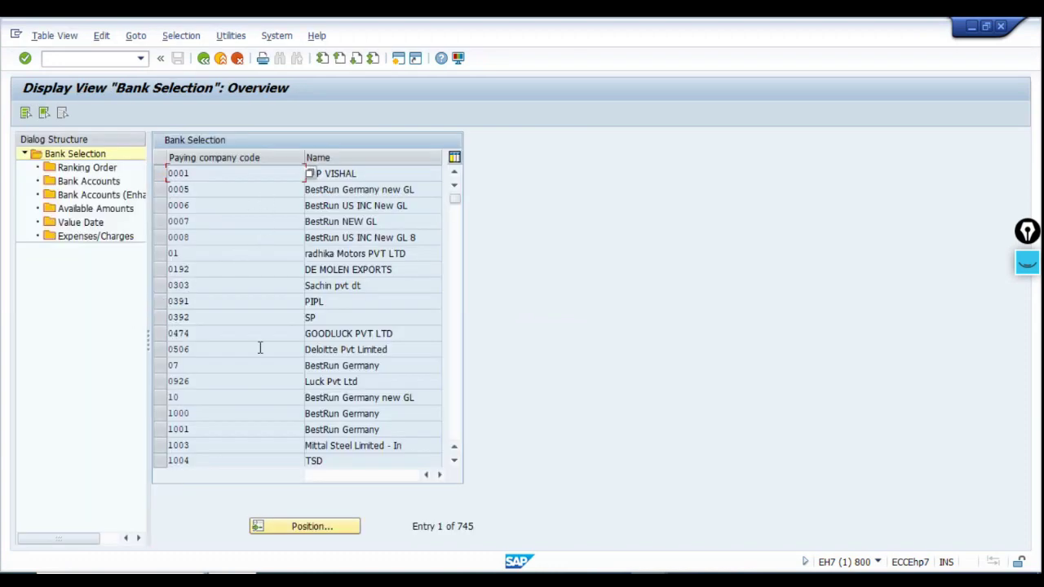
click(300, 528)
text(te01)
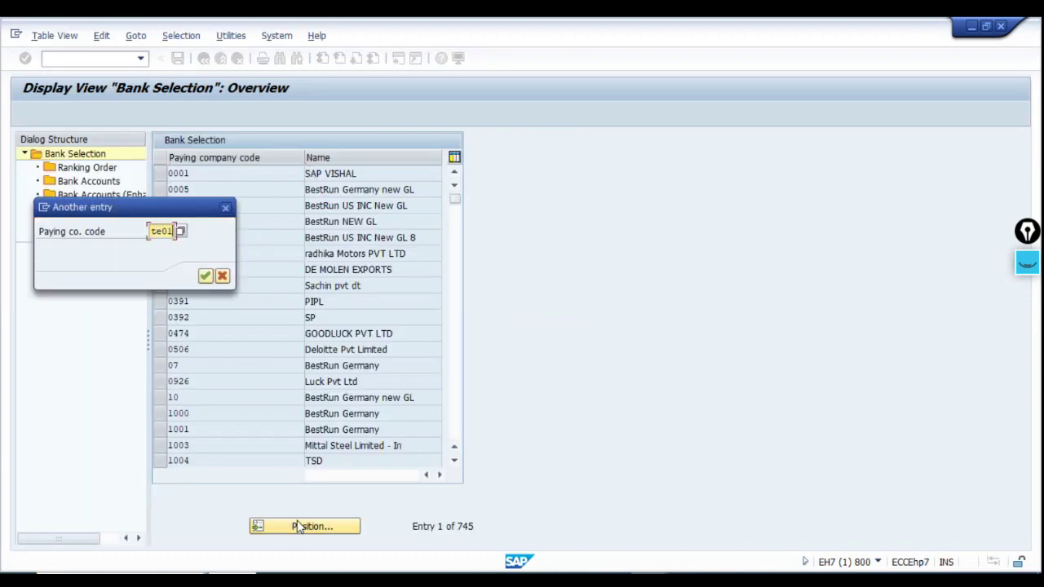
key(Return)
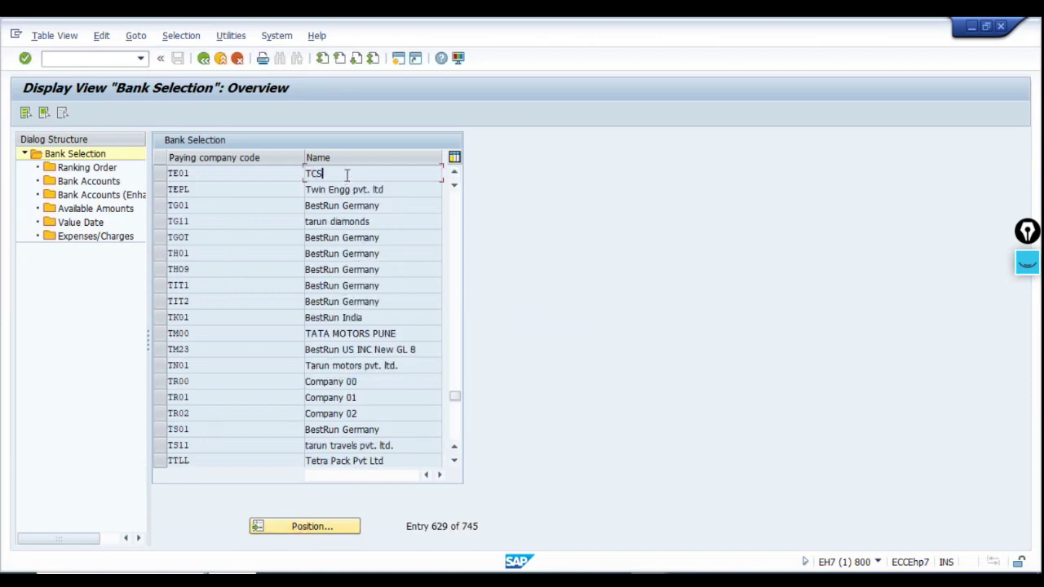
click(162, 173)
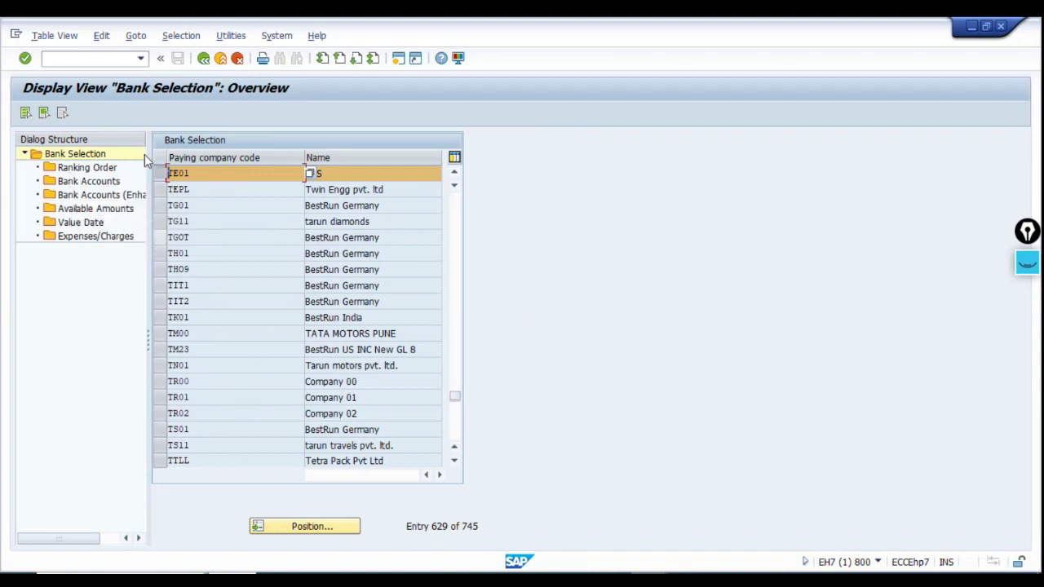
- Add a ranking order entry for TE01 with payment method "-", ranking order 1 and house bank HDFC, and reopen the list to check it
double_click(82, 167)
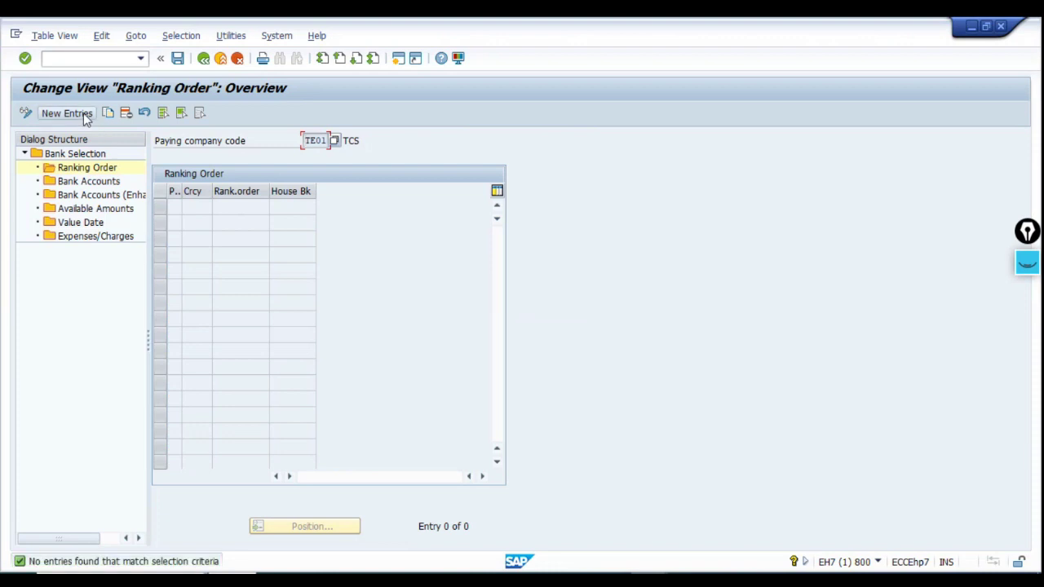
click(83, 113)
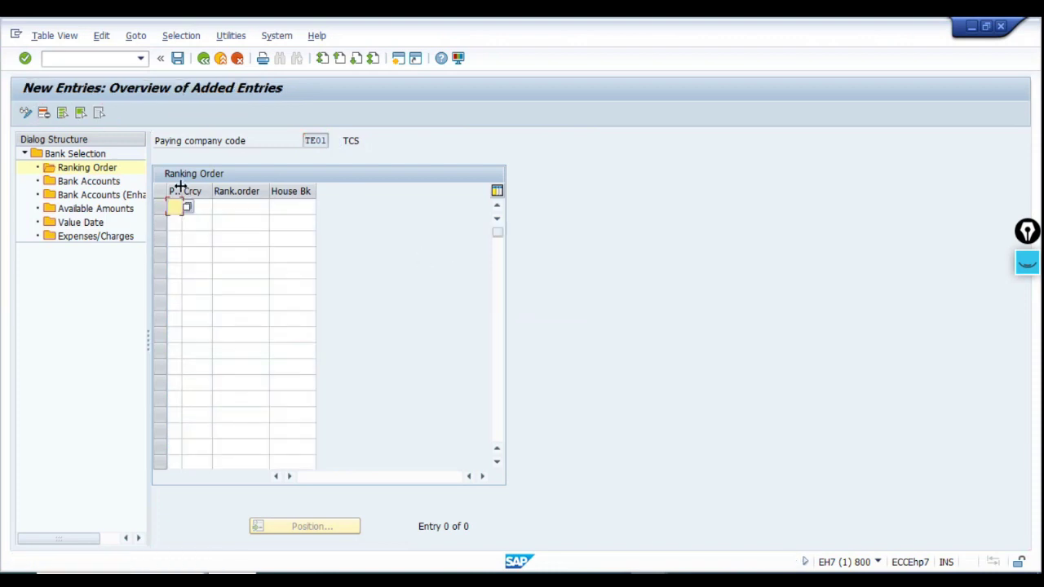
drag(182, 192, 193, 196)
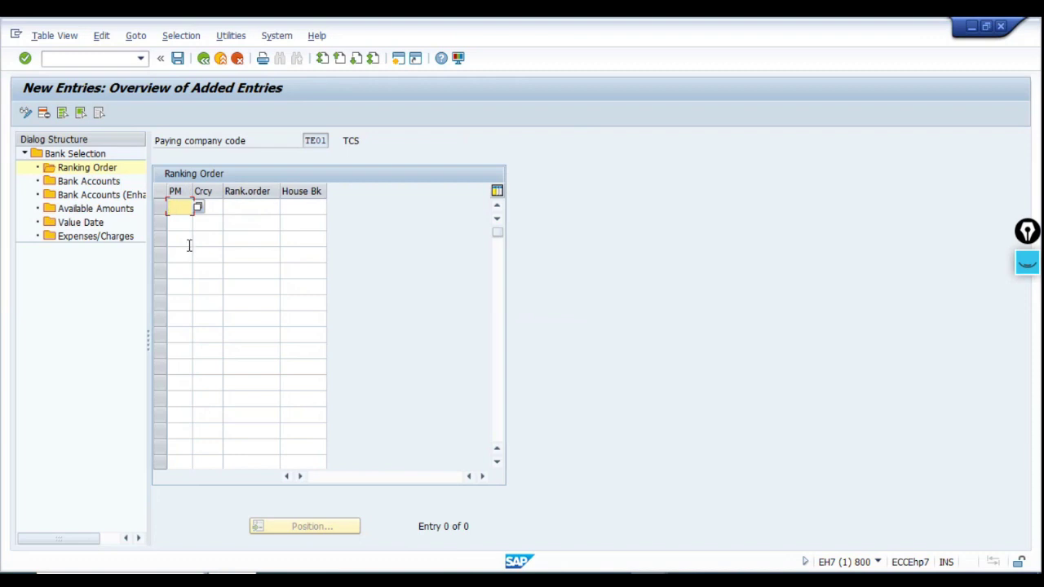
key(Tab)
click(271, 208)
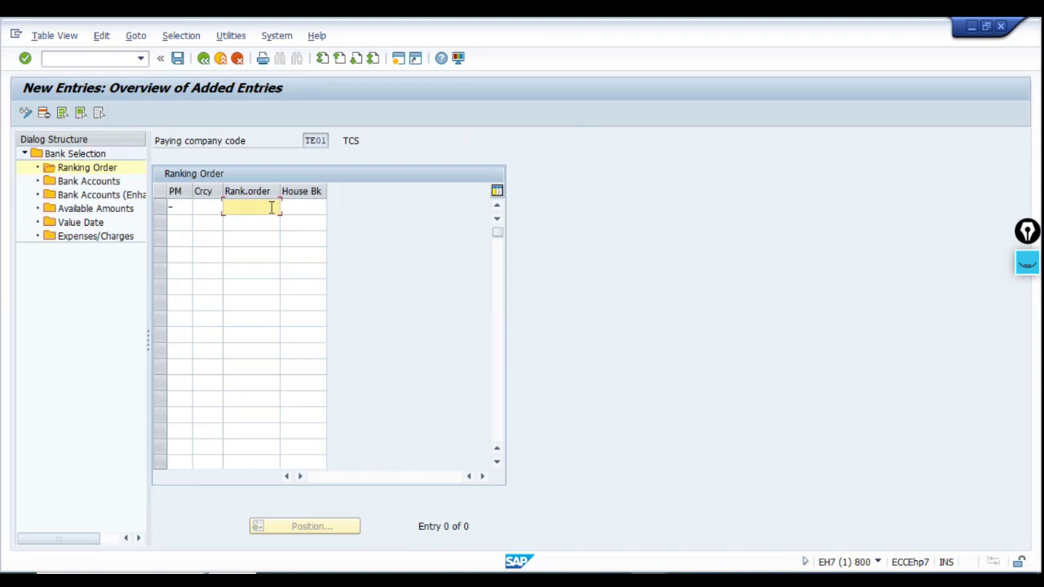
text(1)
key(Tab)
text(HDFC)
key(Return)
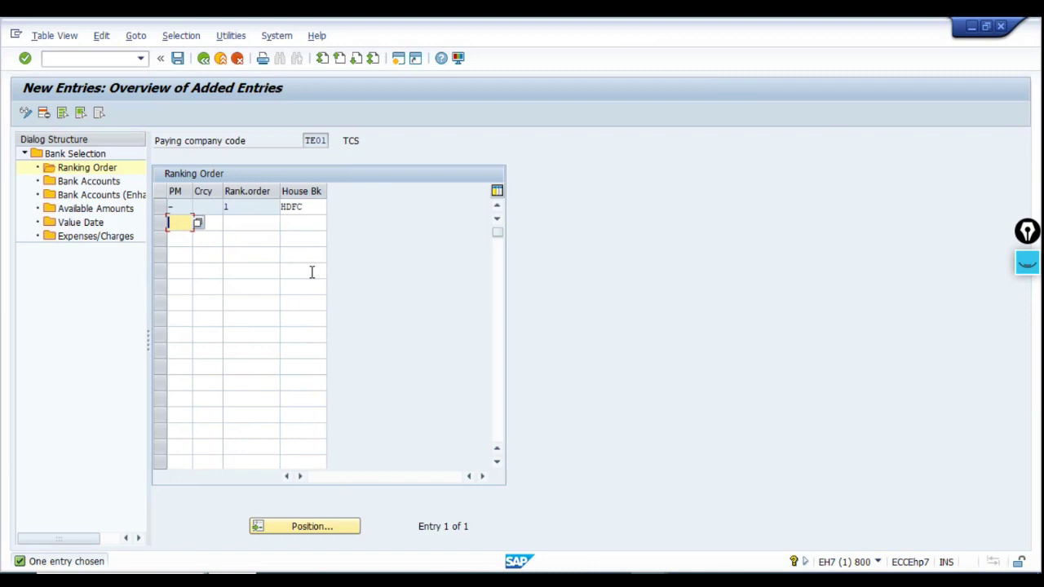
click(247, 206)
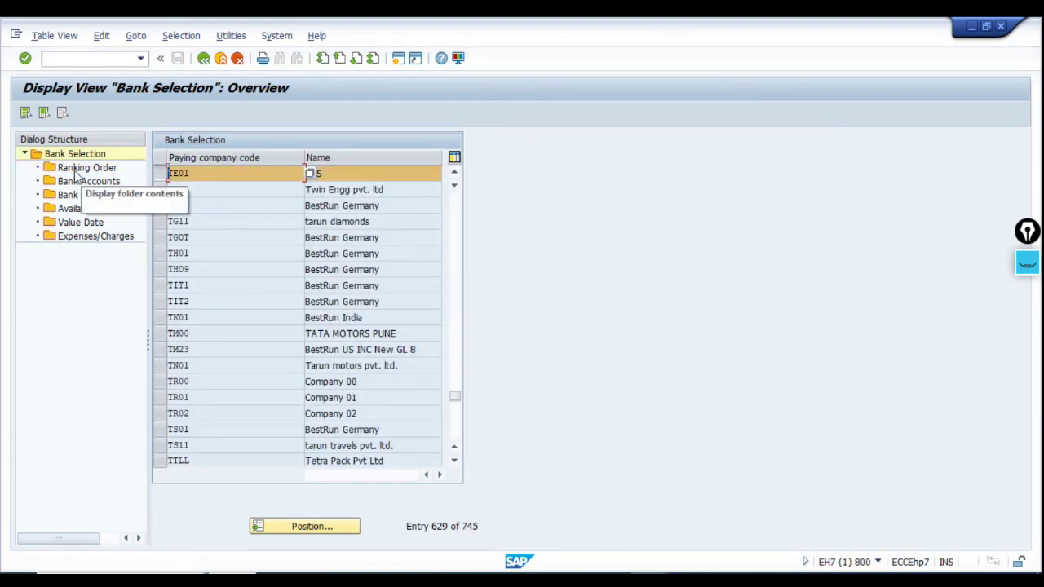
click(77, 169)
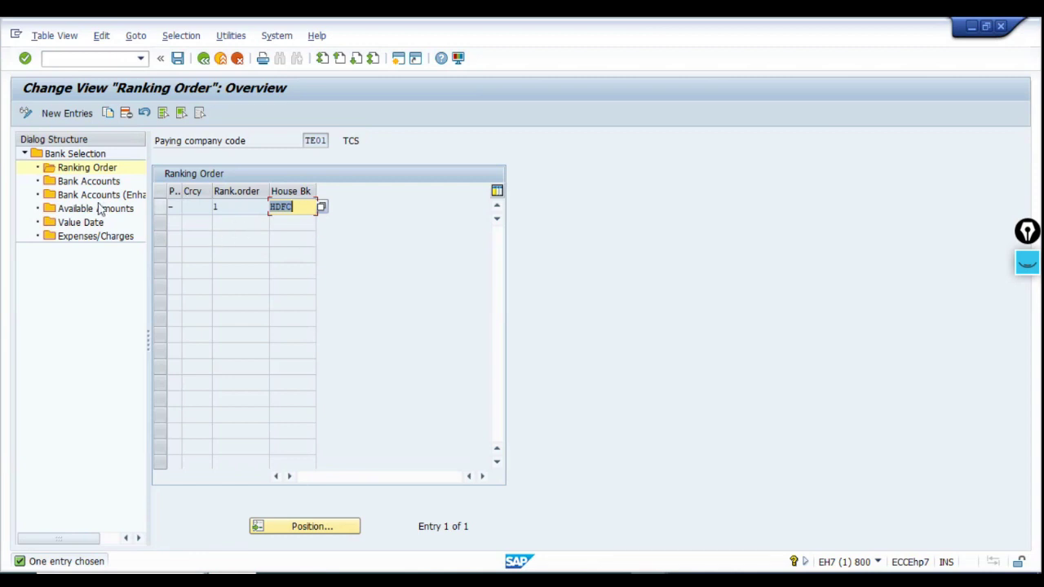
- Start a new bank accounts entry for paying company code TE01 with house bank HDFC and payment method "-"
double_click(84, 183)
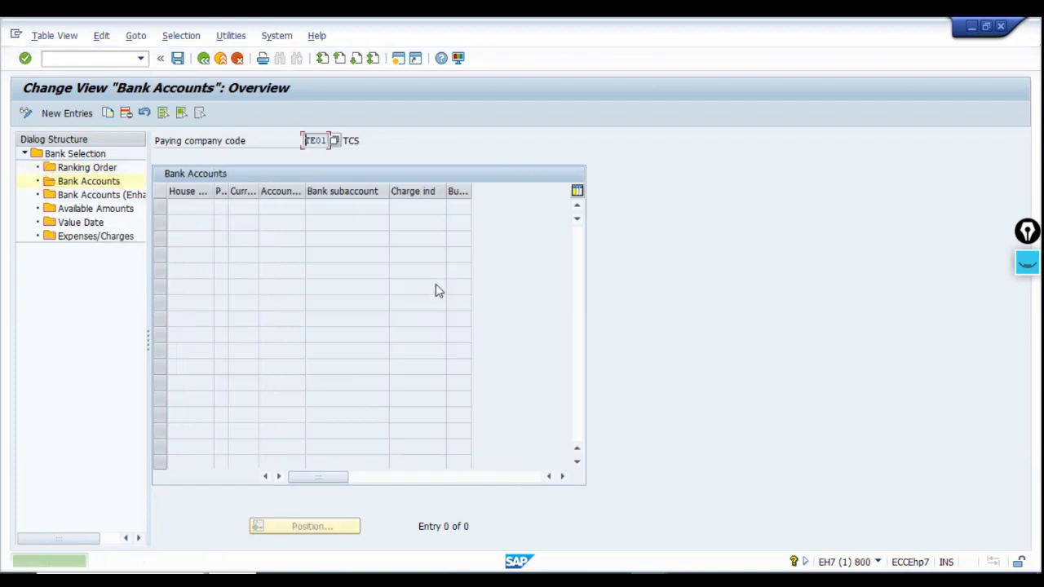
click(84, 112)
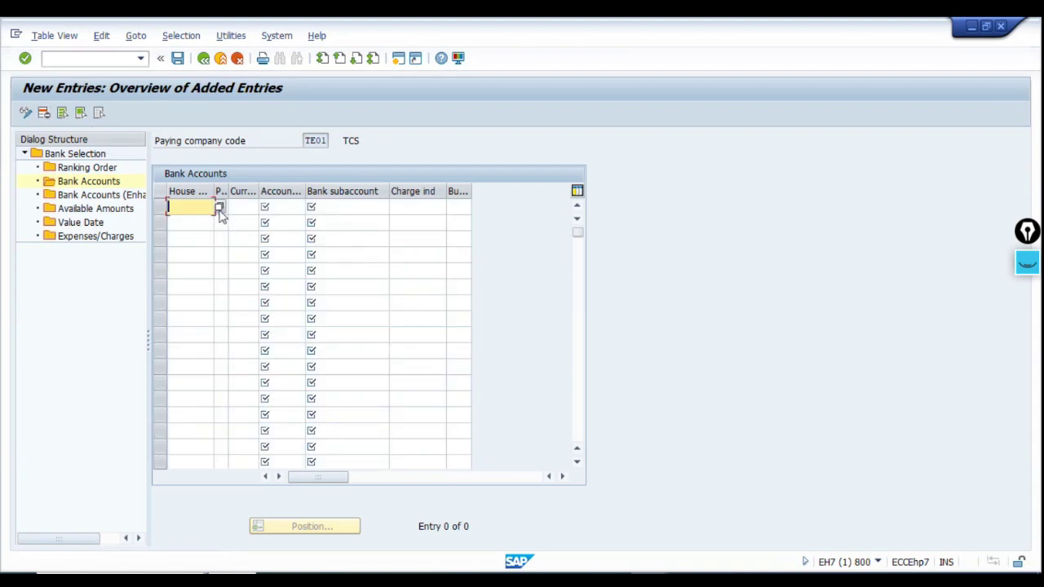
click(220, 207)
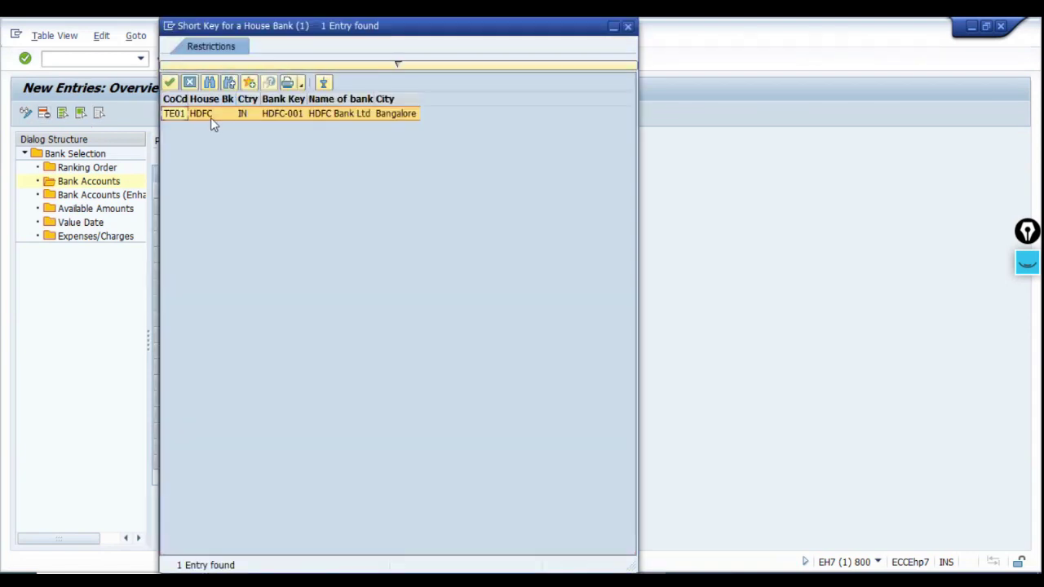
double_click(210, 117)
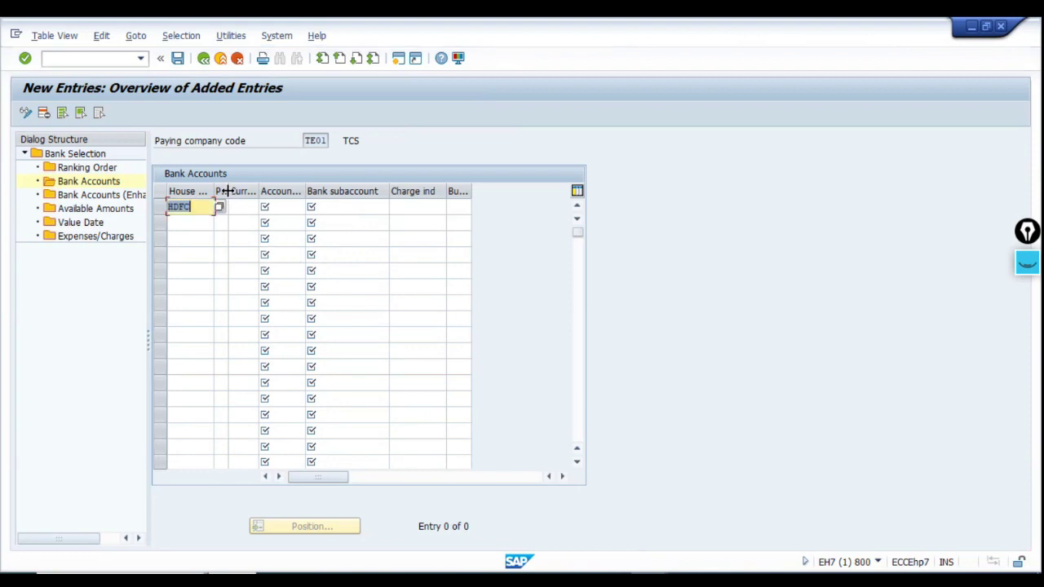
drag(228, 191, 233, 190)
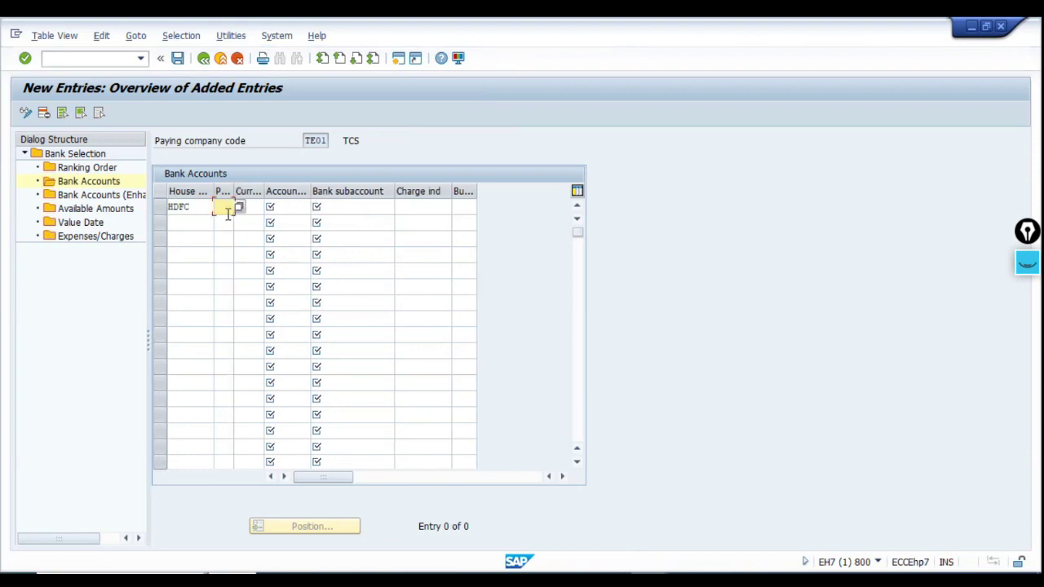
key(Return)
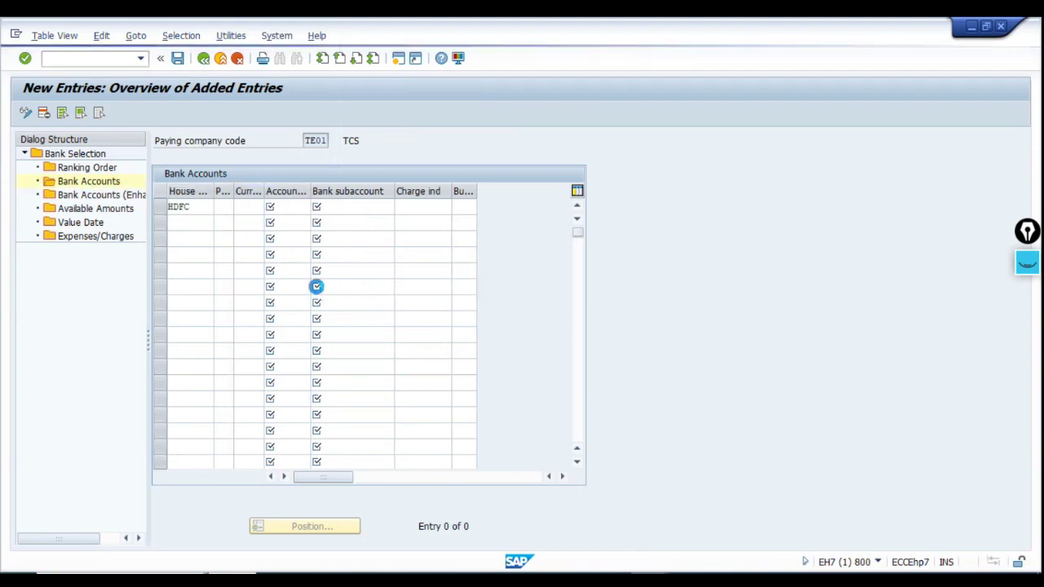
key(F4)
drag(146, 34, 445, 176)
double_click(345, 257)
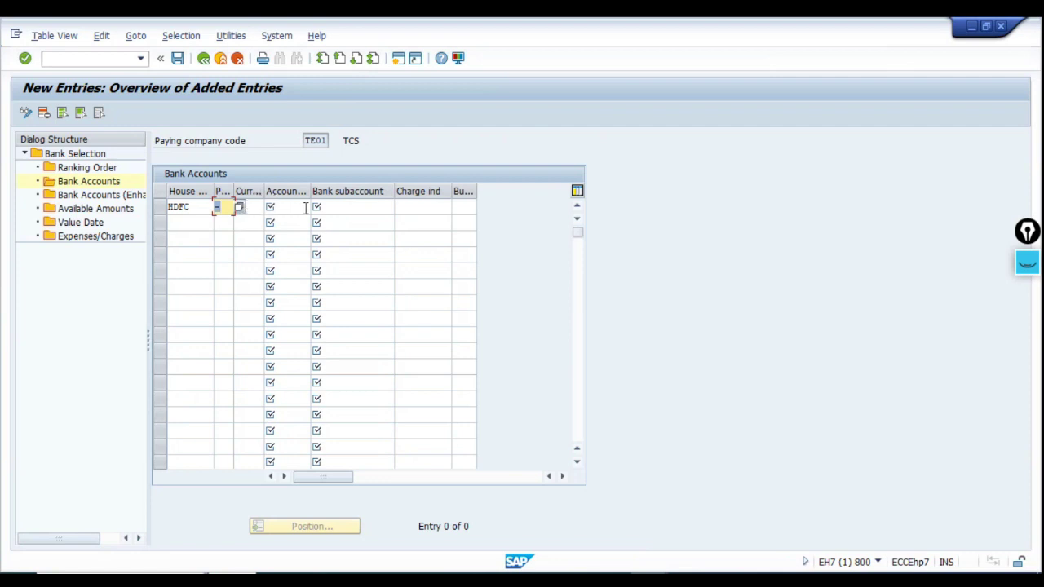
- Assign account ID H0001 to the HDFC entry and move to its bank subaccount
click(295, 207)
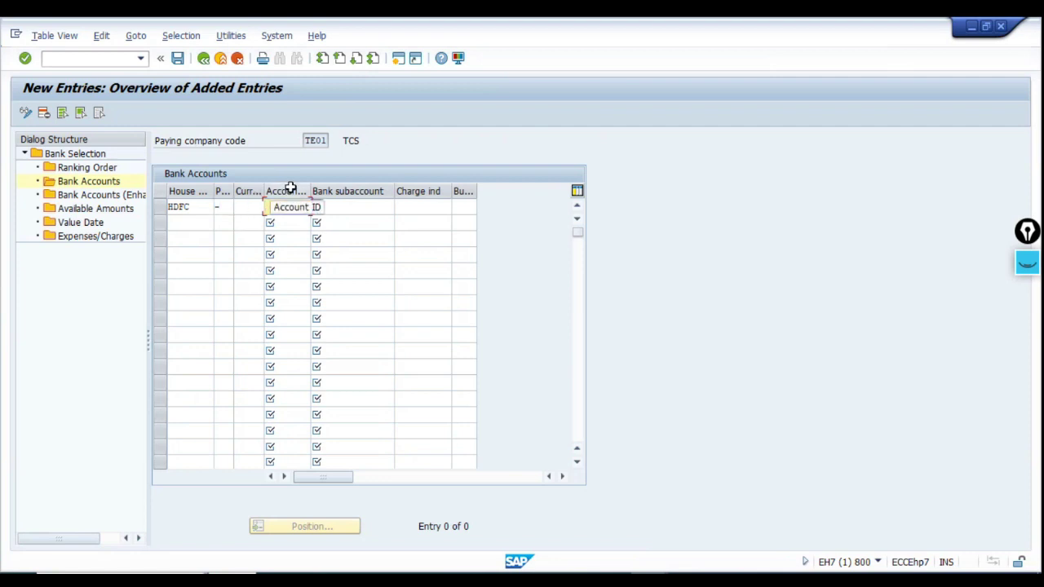
key(Return)
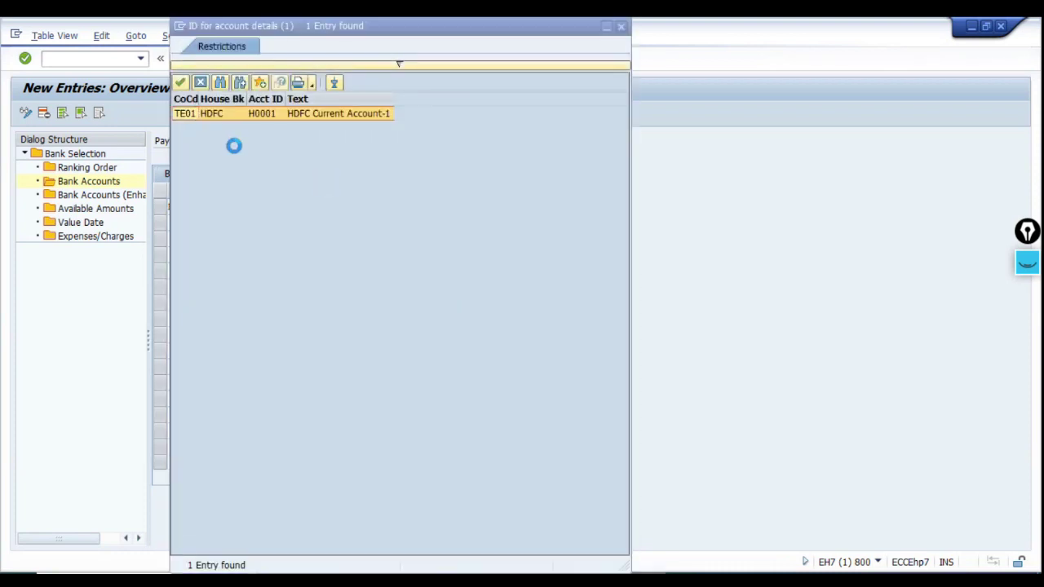
click(272, 117)
double_click(348, 121)
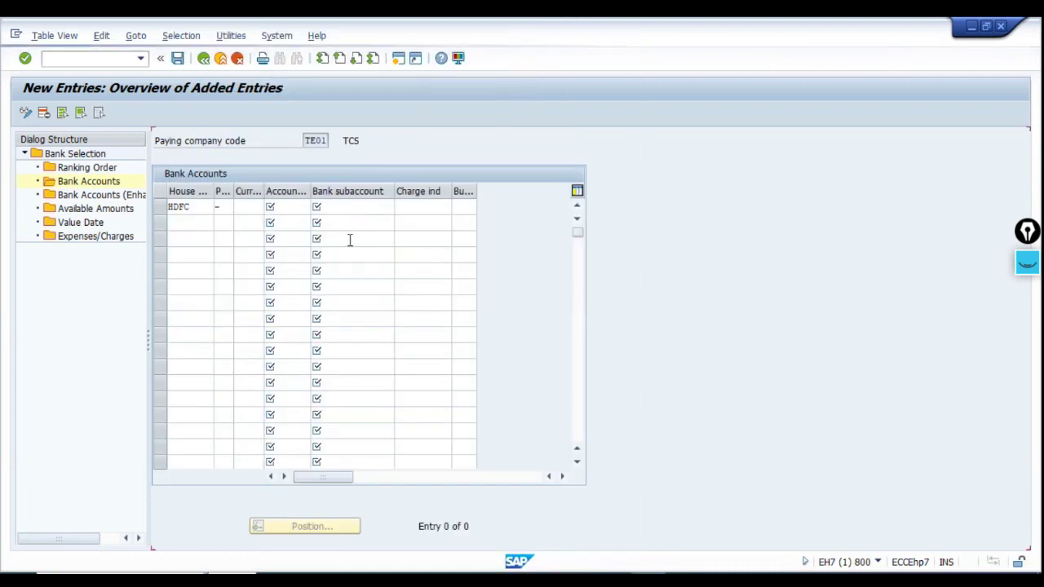
click(357, 208)
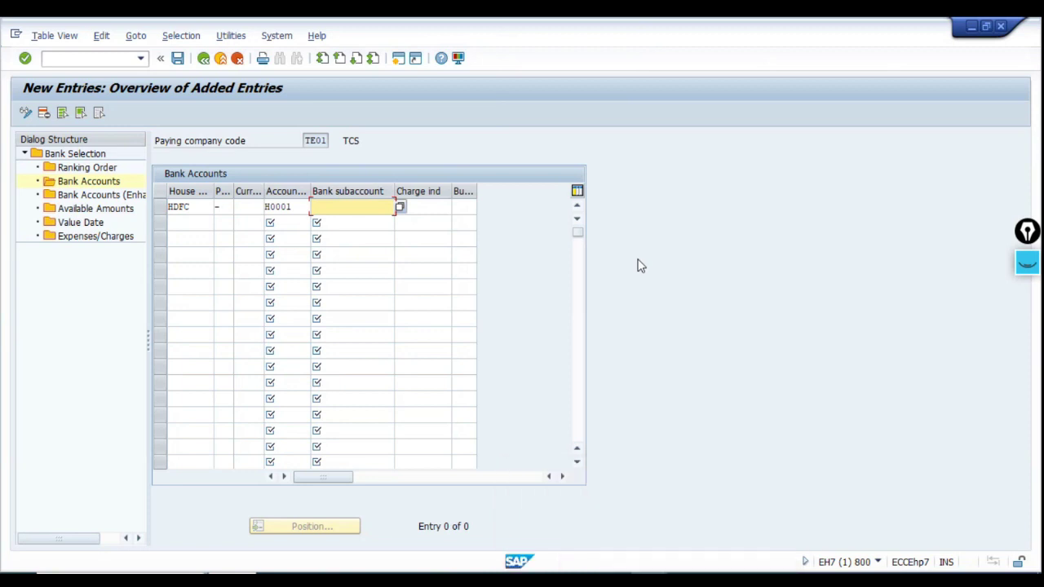
- Start transaction FS00 in a new session and switch the G/L account list to company code TE01
click(398, 58)
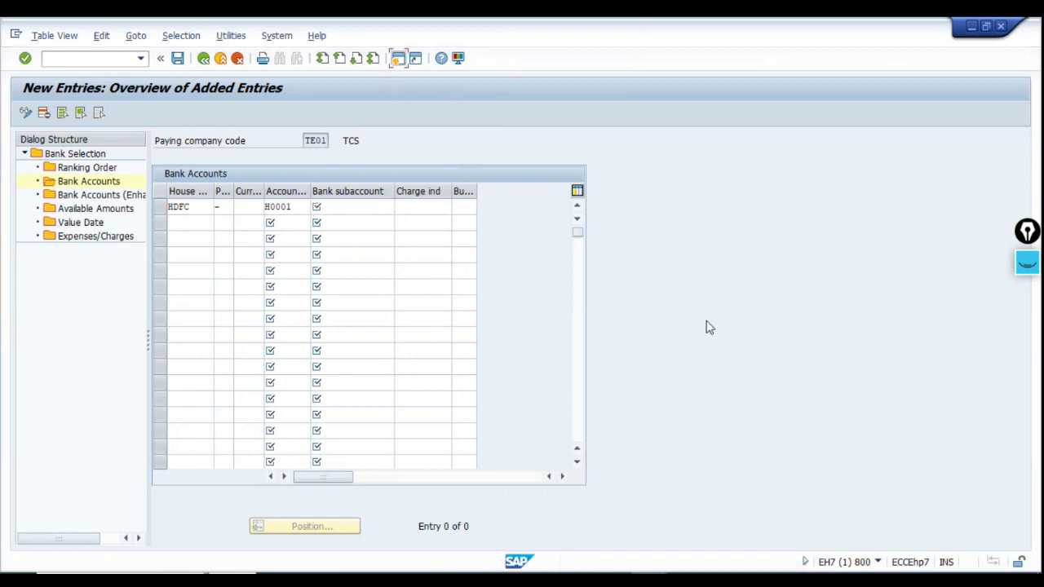
text(fs)
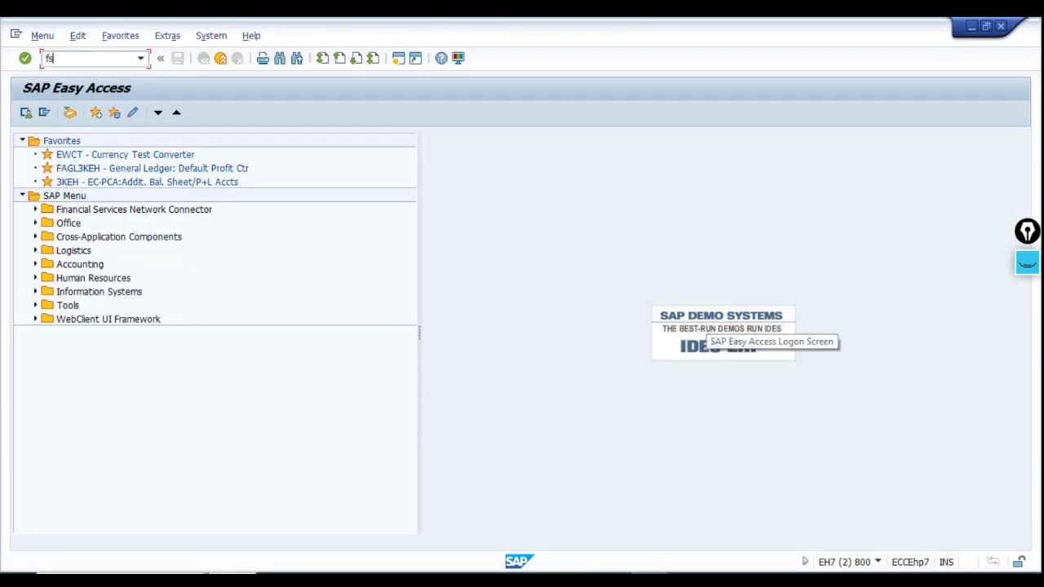
text(00)
key(Return)
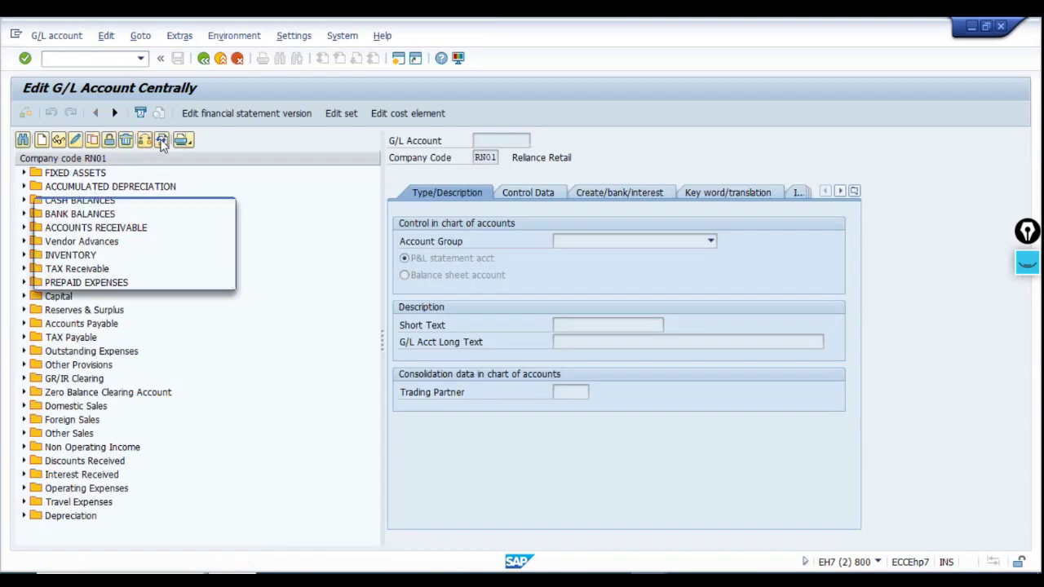
click(162, 140)
text(TE01)
key(Return)
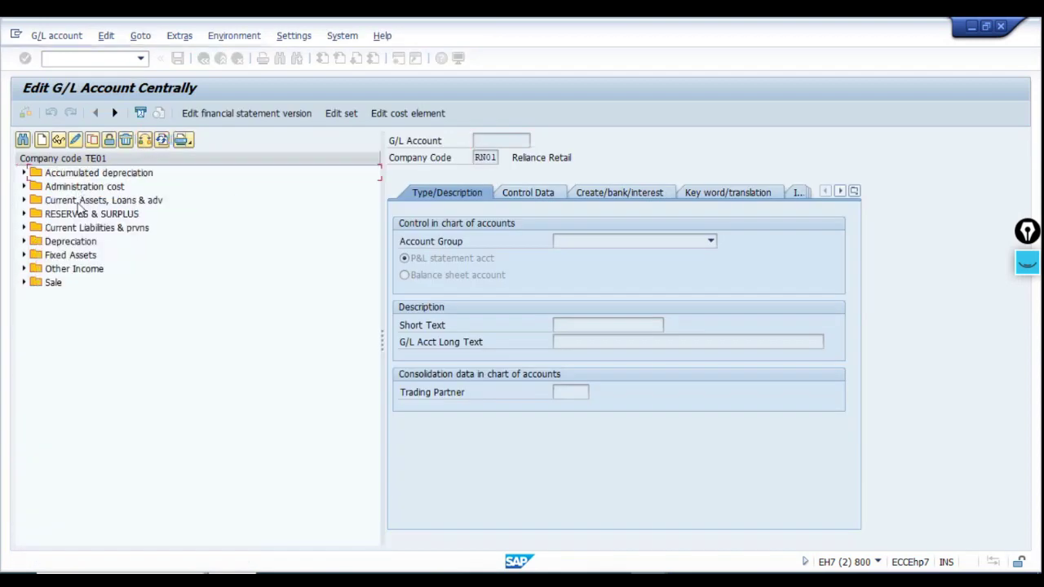
- Copy the HDFC Main bank account under Current Assets, Loans & adv to new G/L account 700131 in TE01
click(120, 228)
click(32, 201)
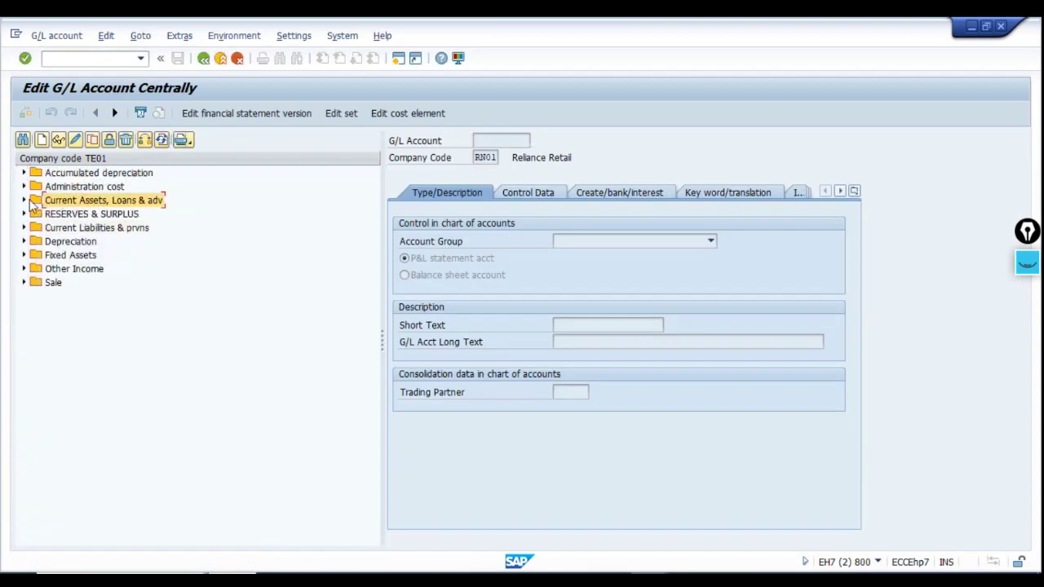
click(25, 200)
click(121, 422)
scroll(170, 425, down, 1)
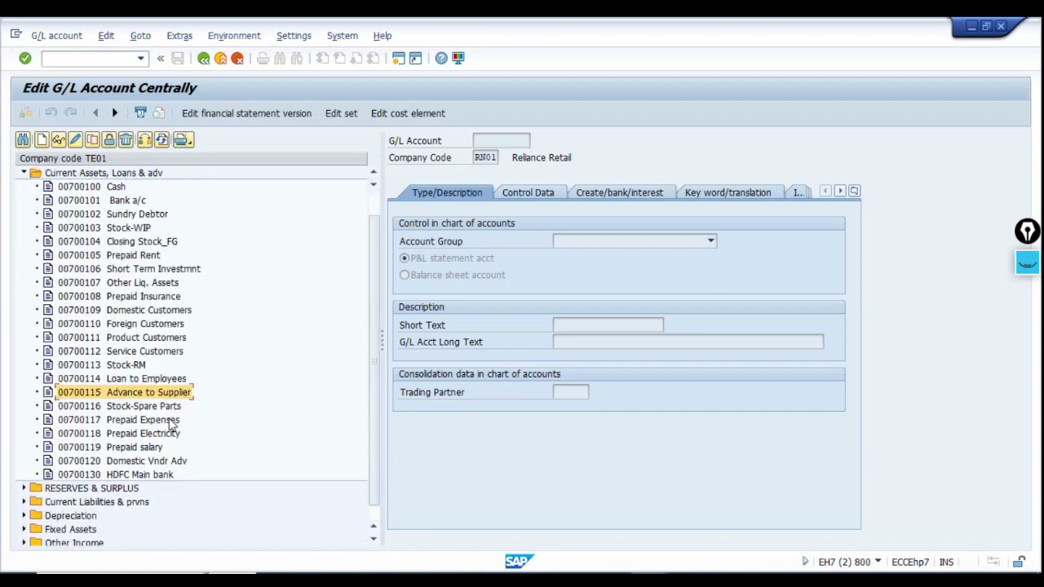
scroll(171, 424, down, 1)
click(116, 447)
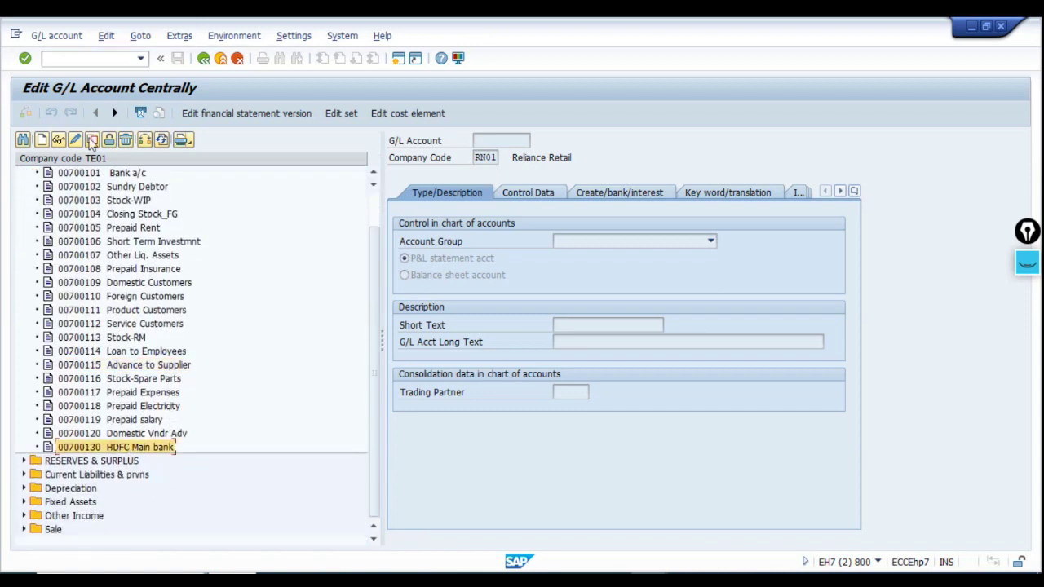
click(92, 140)
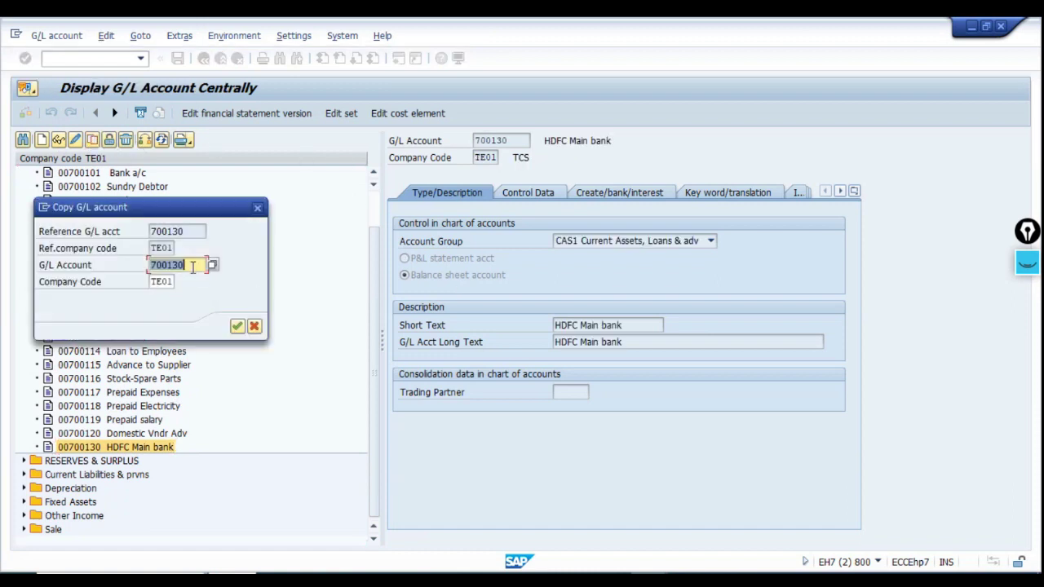
click(192, 265)
key(BackSpace)
text(1)
key(Return)
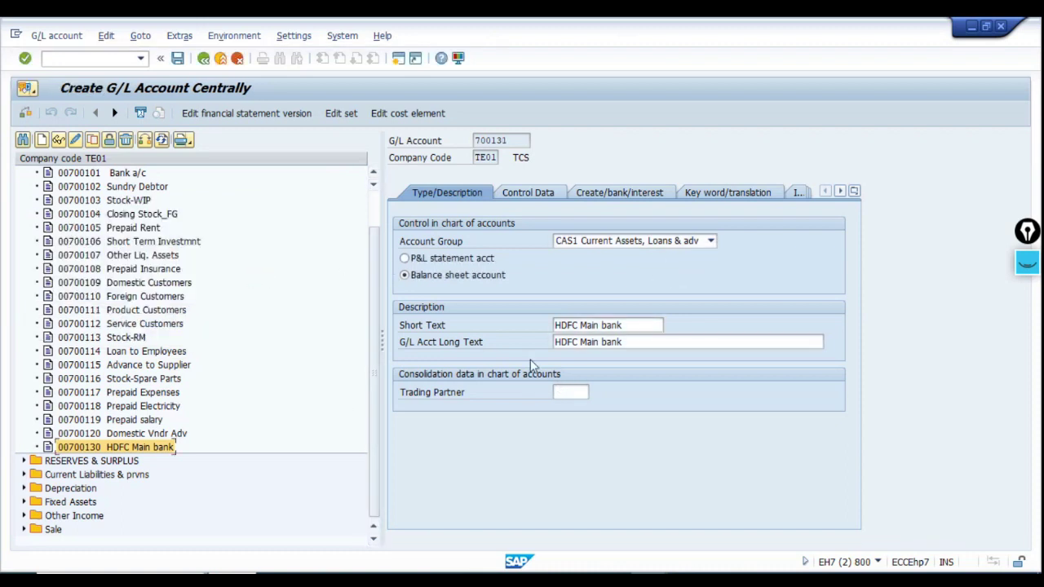
- Change the new G/L account's short text to "HDFC BT Out"
drag(642, 325, 579, 329)
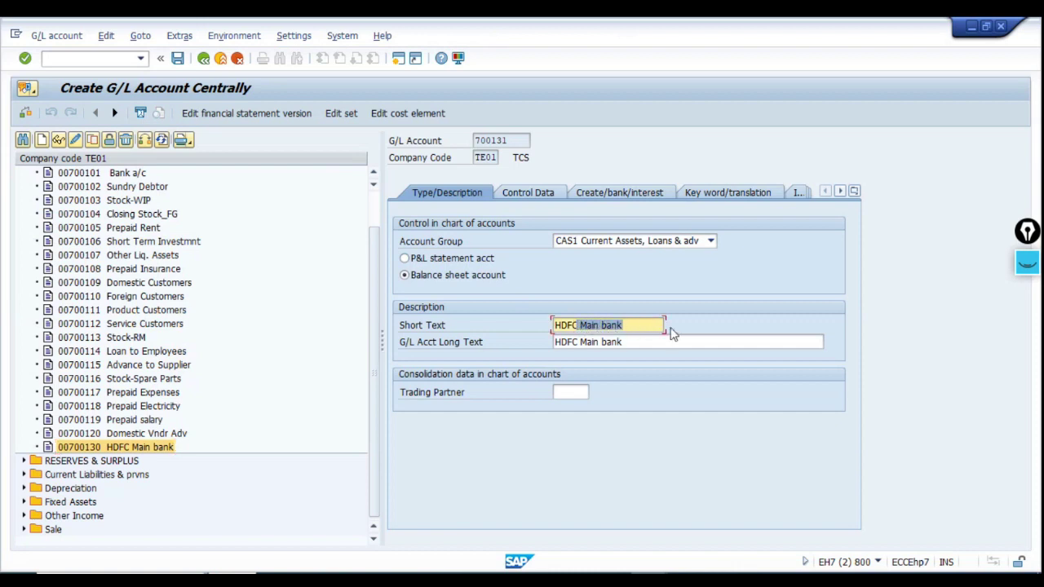
text(C Chk Out)
key(Tab)
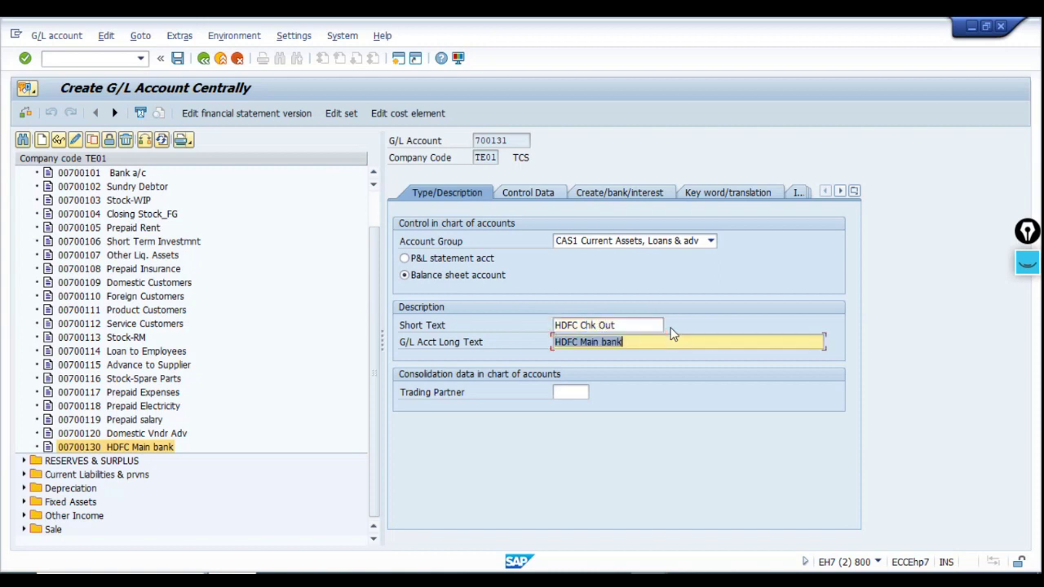
key(End)
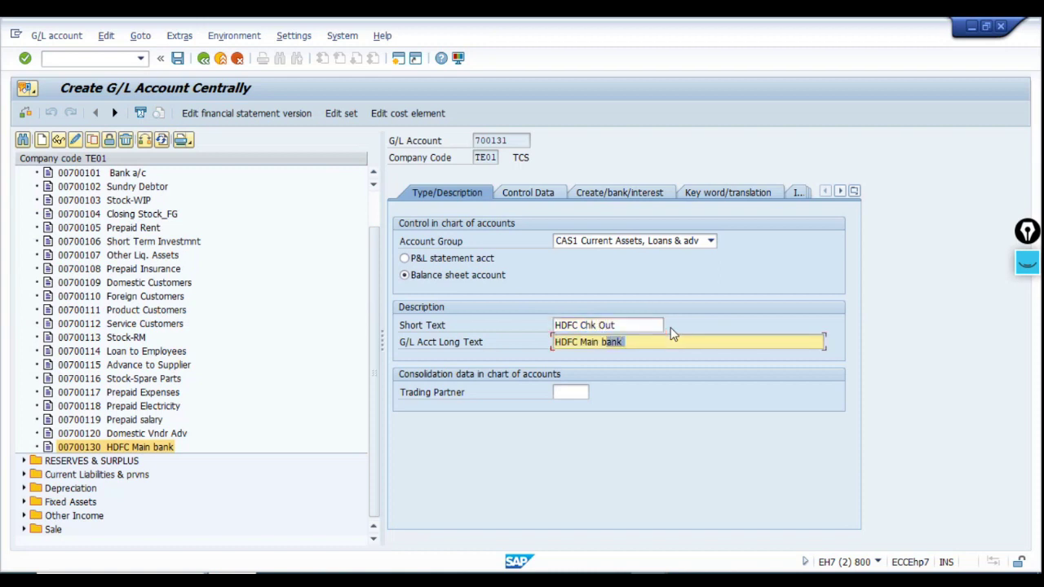
key(shift+Left)
key(shift+Left)
key(shift+Left)
key(shift+Left)
key(Up)
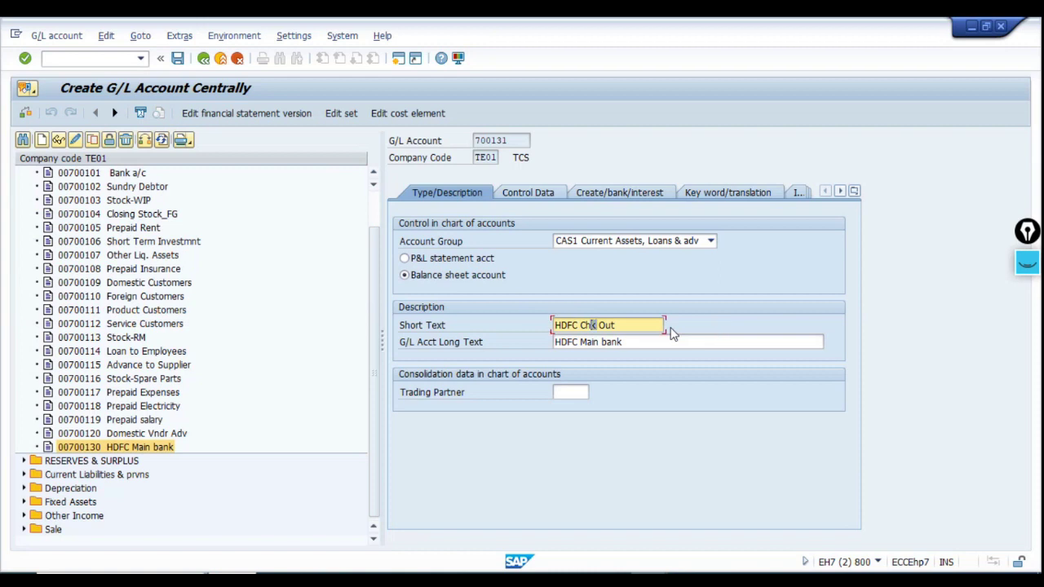
key(Delete)
text(BT)
key(Down)
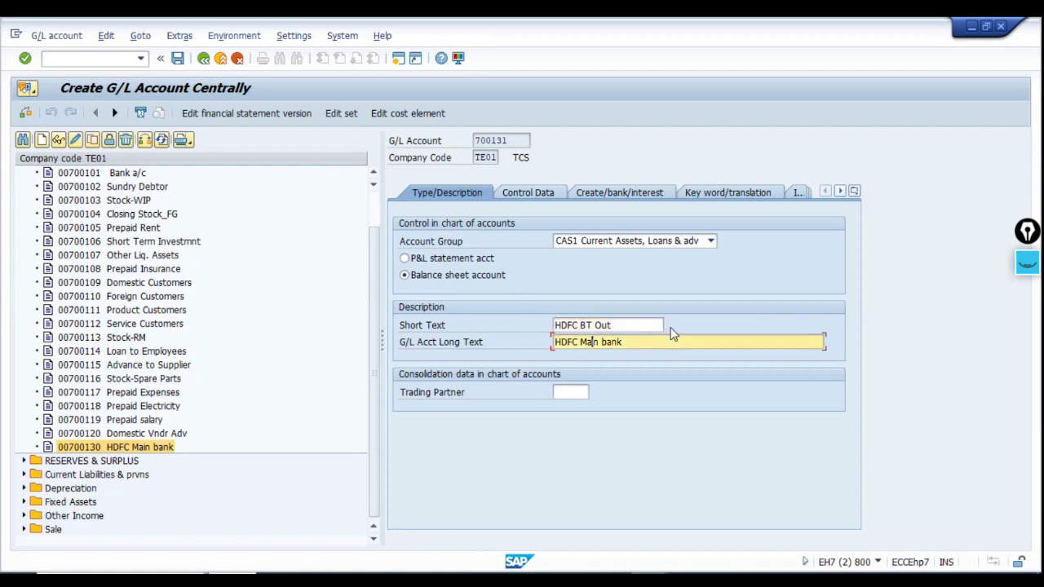
- Set the G/L account long text to "HDFC BT Outgoing"
key(shift+Left)
key(shift+Left)
key(shift+Left)
key(shift+Left)
text(BT Outgoing)
key(Return)
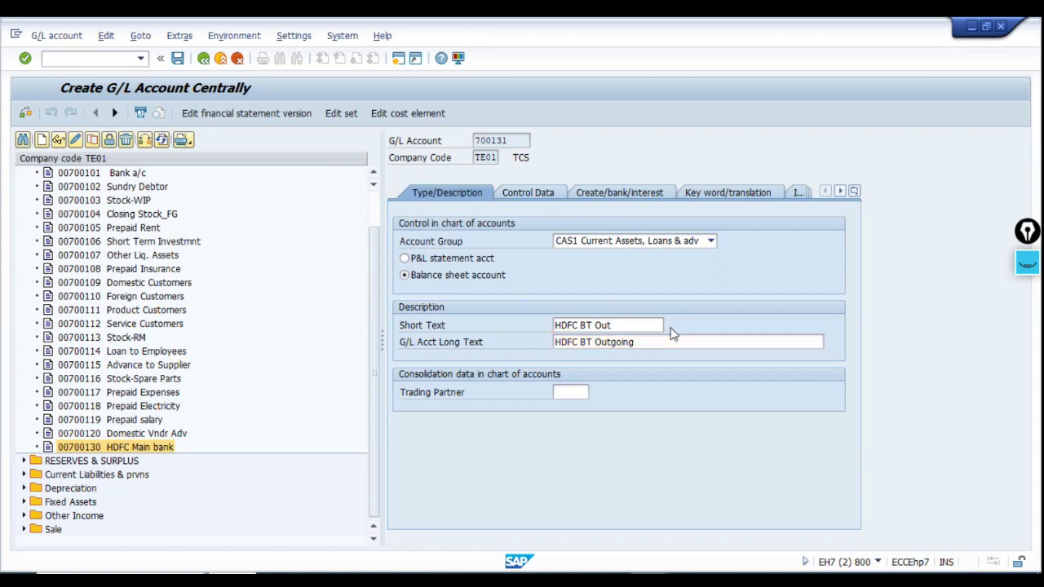
- Enable open item management for account 700131 and set its field status group to G005
click(528, 192)
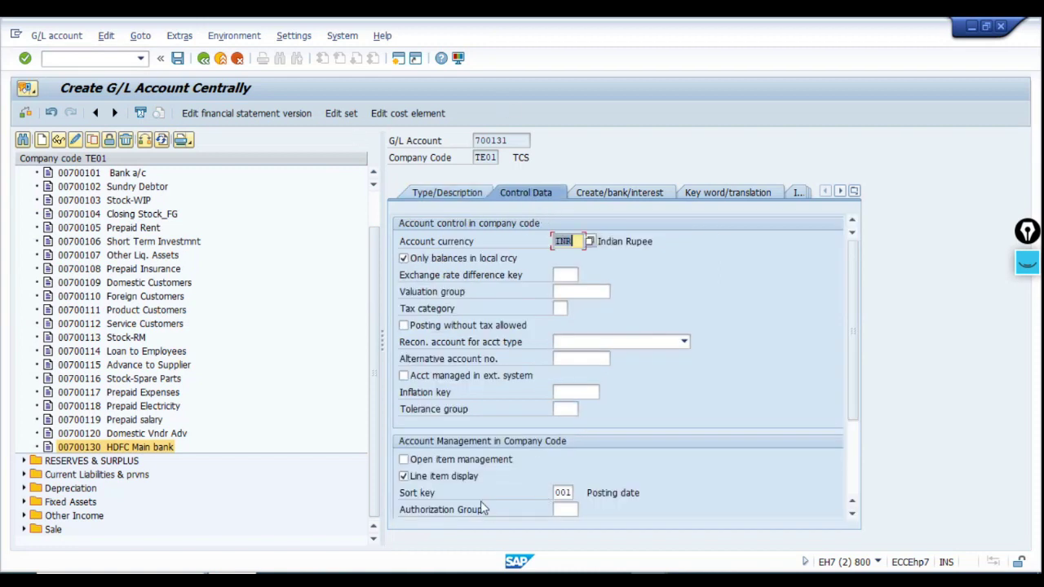
click(456, 461)
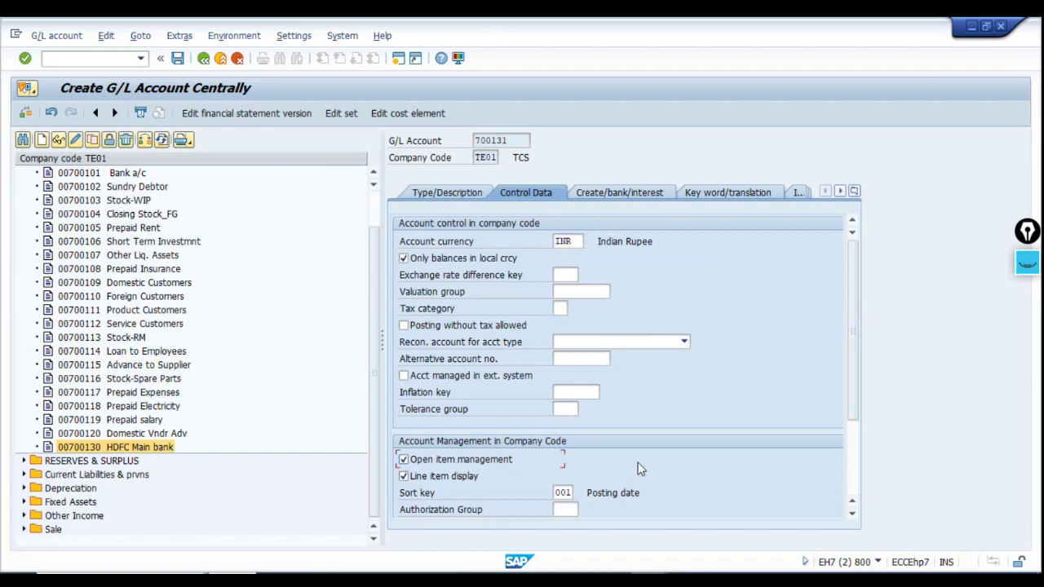
click(606, 200)
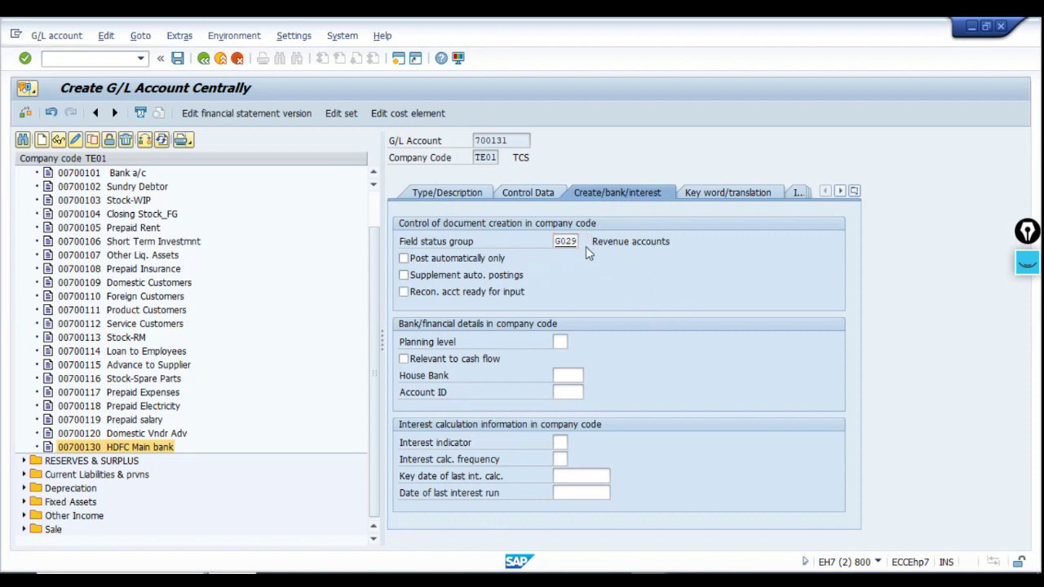
text(G005)
key(Return)
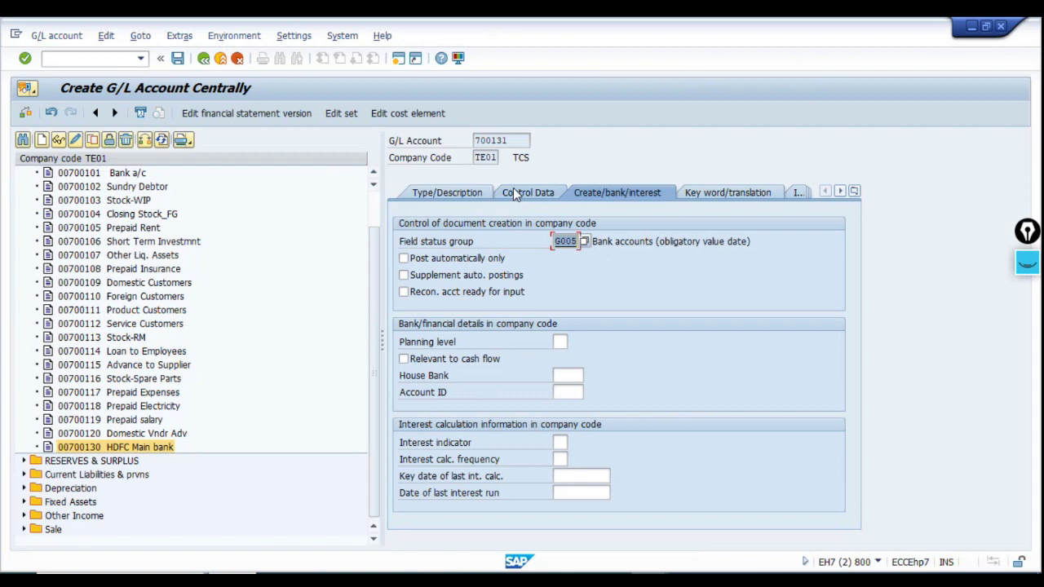
- Recheck the control data and description of account 700131, save it and select HDFC BT Out in the account list
click(555, 379)
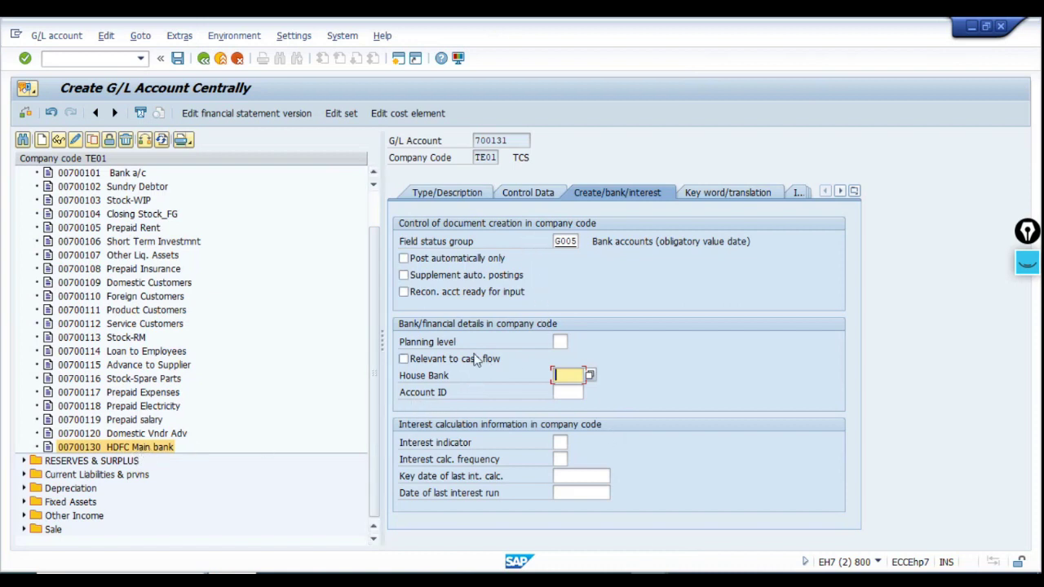
click(528, 200)
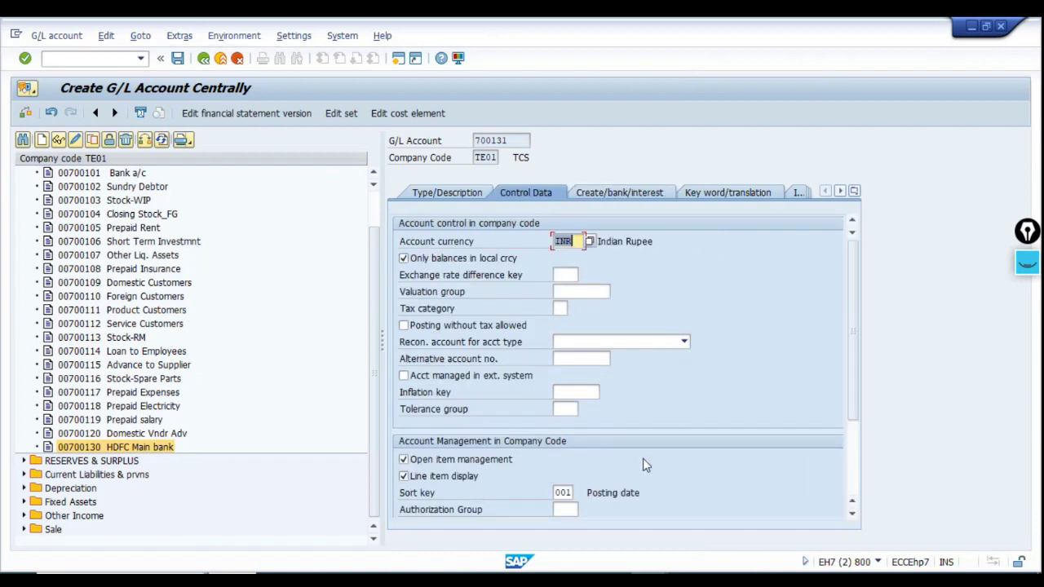
click(462, 198)
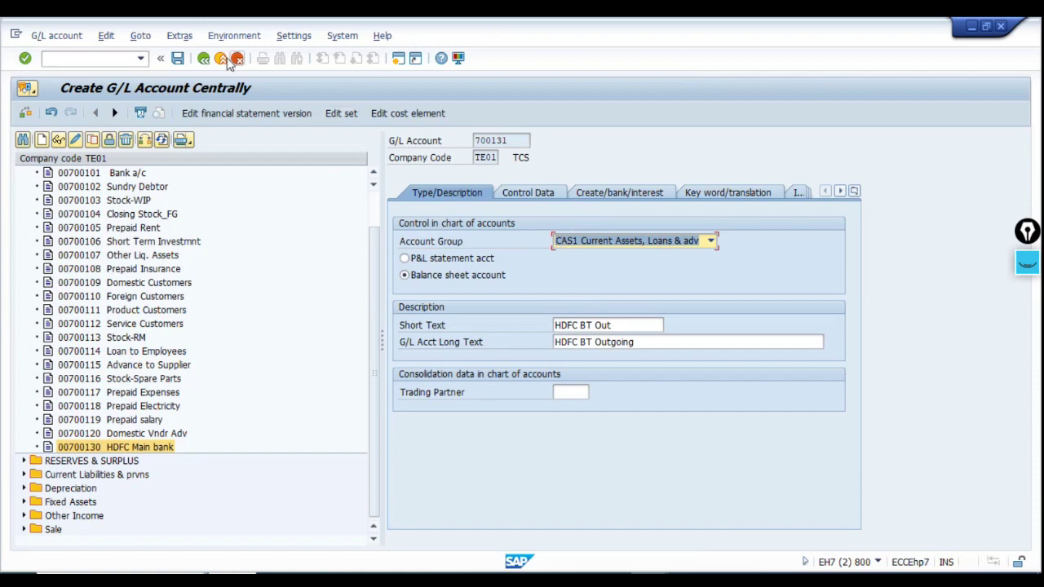
click(177, 58)
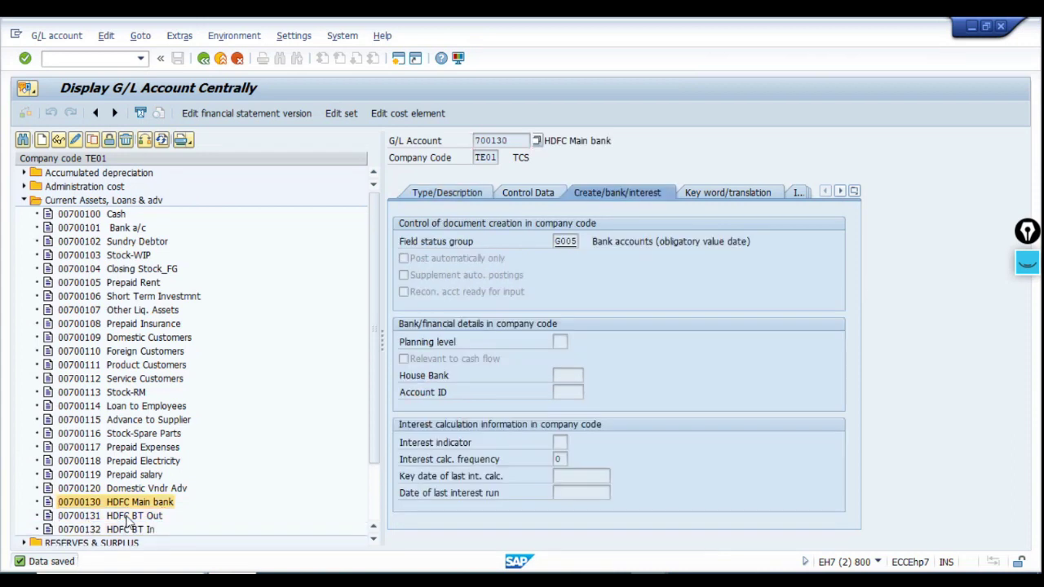
click(128, 522)
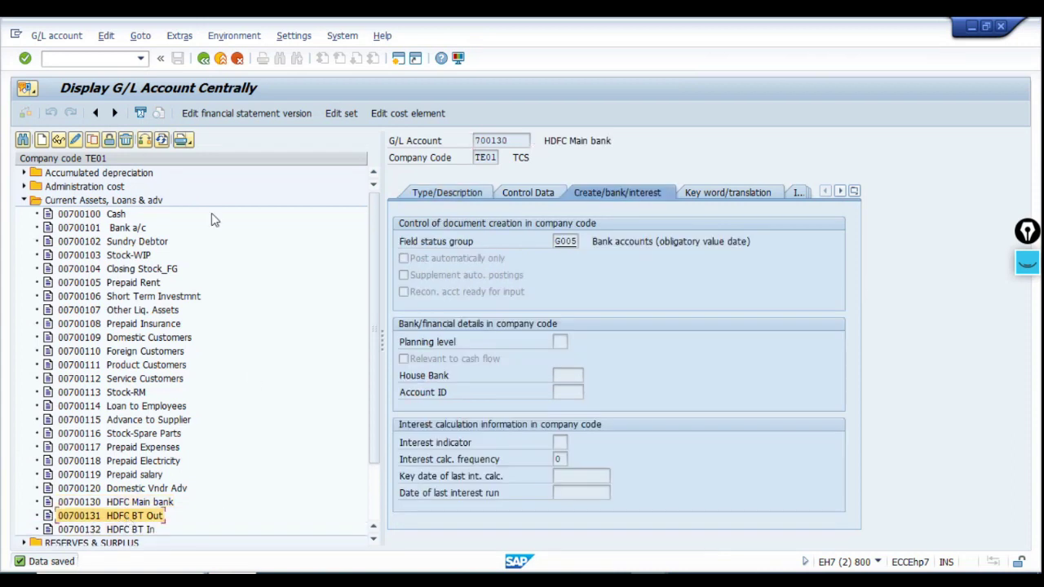
- Copy G/L account number 700131 into the bank subaccount of the HDFC house bank entry with account ID H0001 and save the entry
double_click(487, 140)
key(ctrl+c)
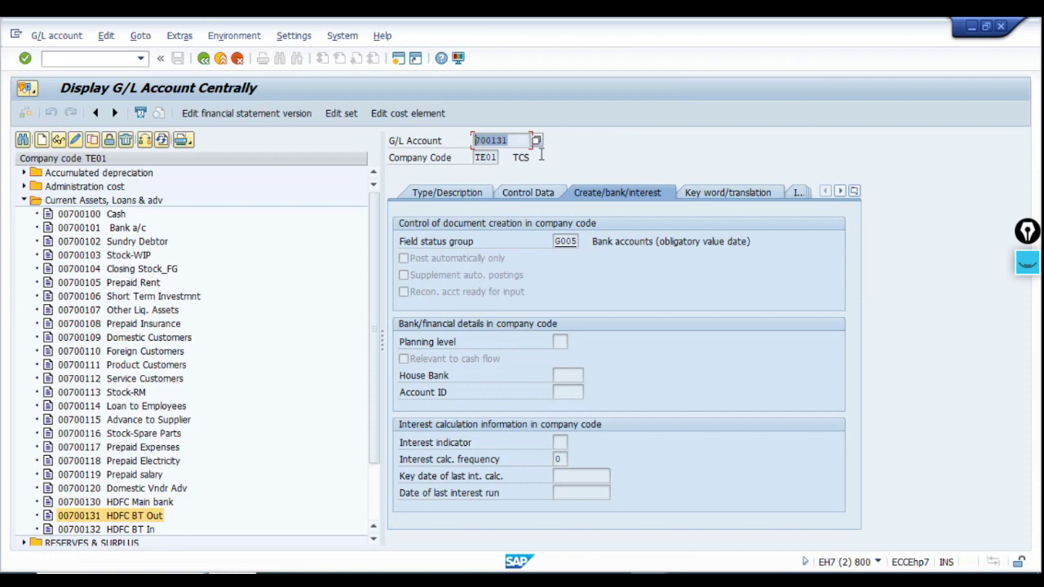
key(alt+Tab)
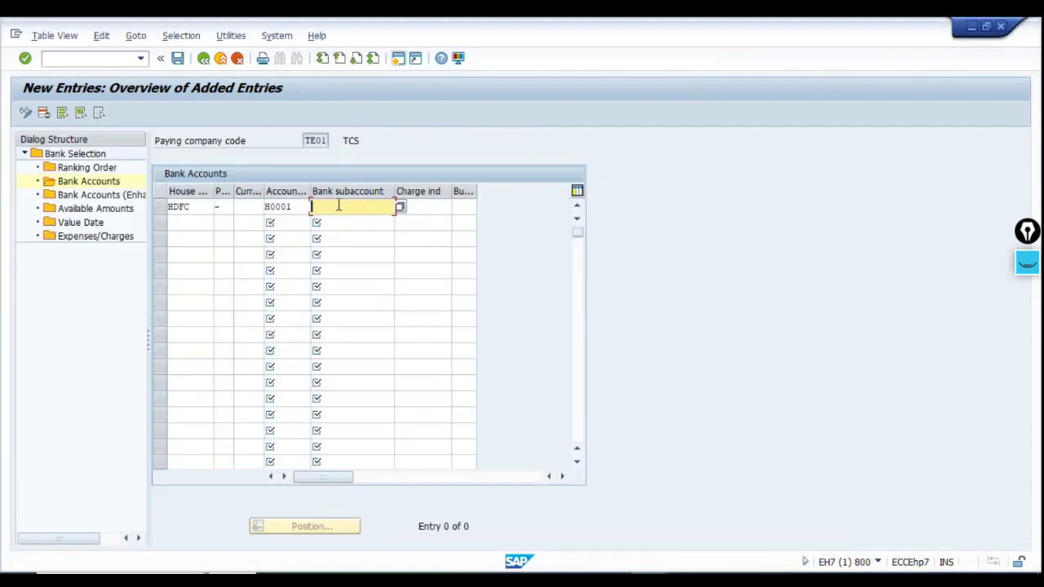
key(ctrl+v)
key(Tab)
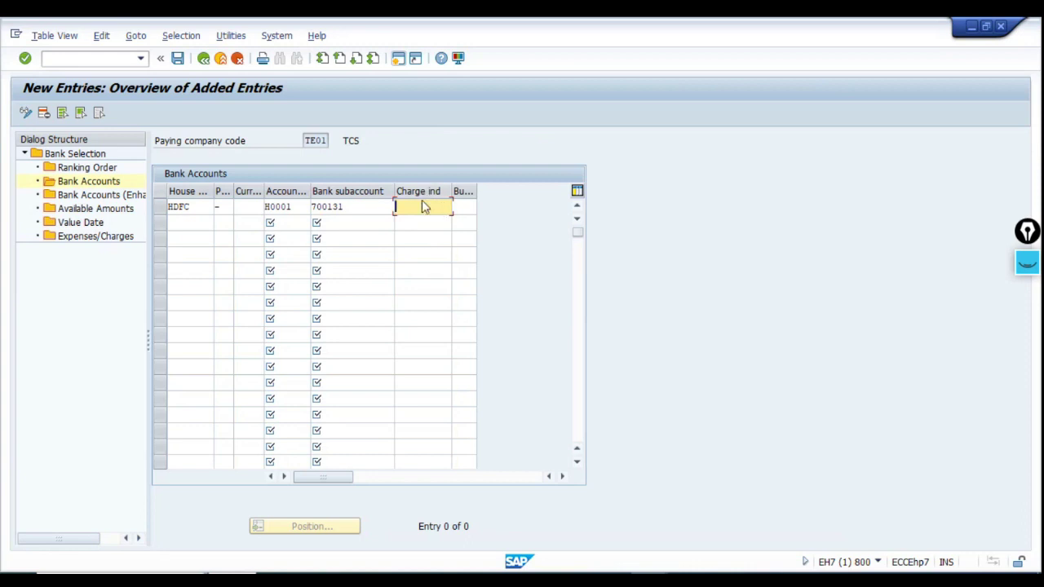
key(Return)
click(178, 59)
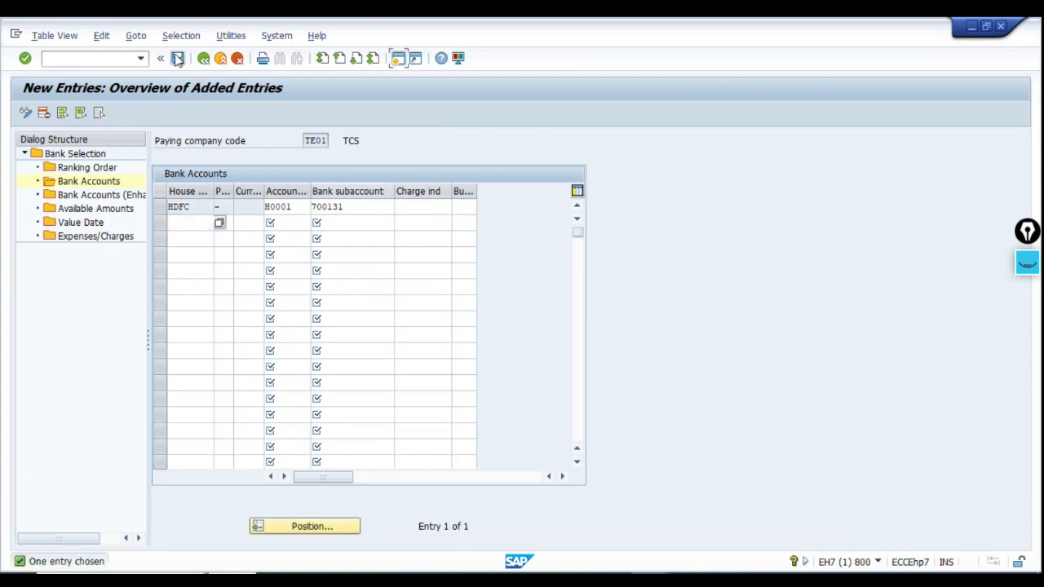
click(225, 277)
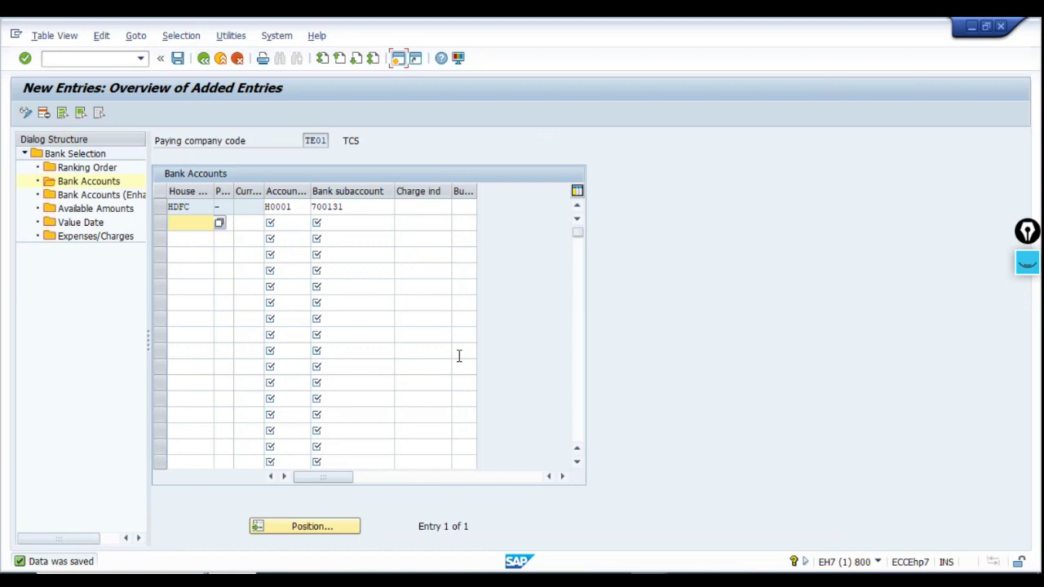
- Leave the bank accounts entries and the bank selection overview to return to the payment program customizing overview
drag(353, 208, 310, 211)
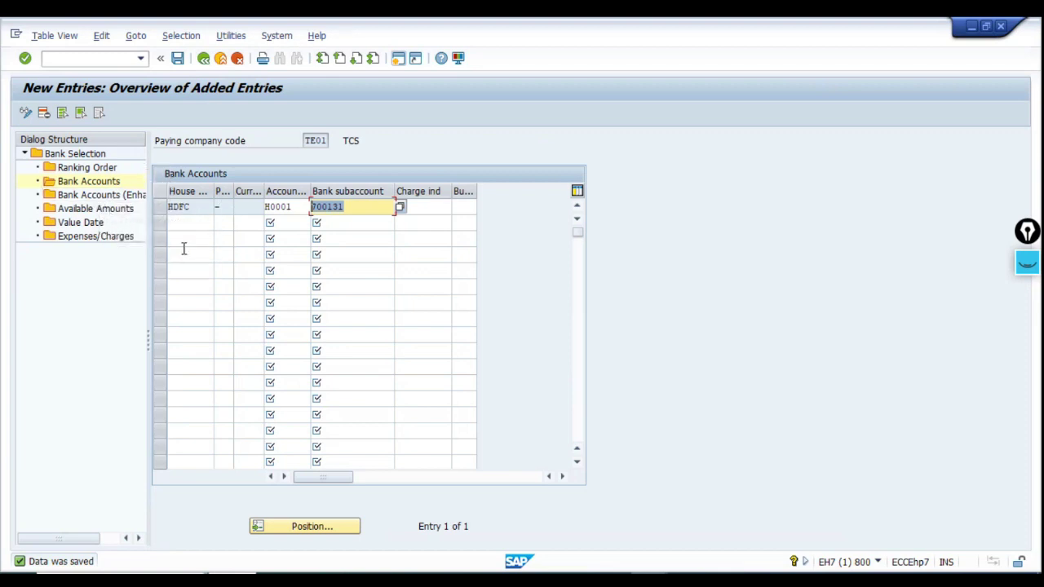
click(205, 60)
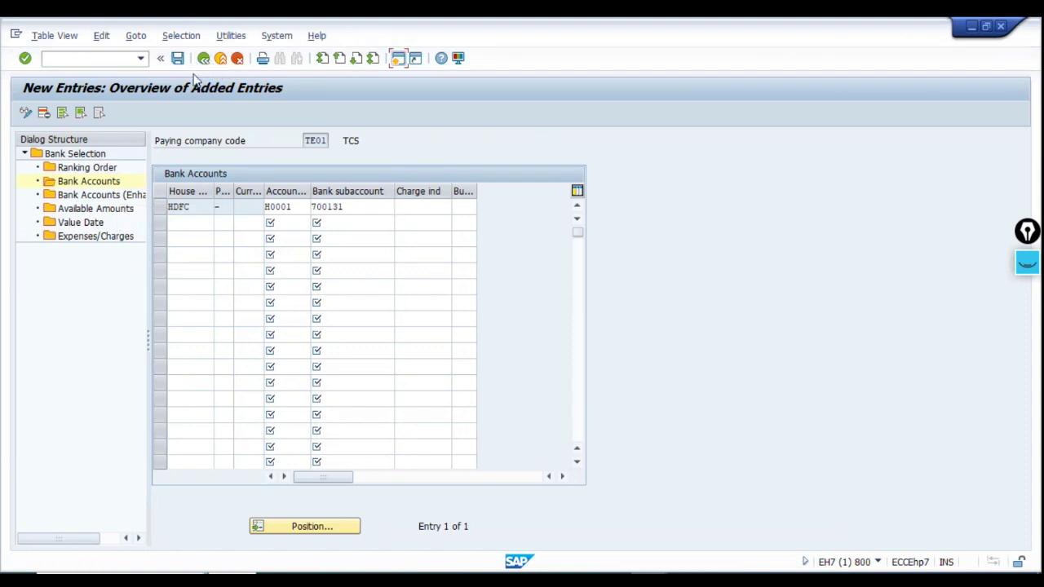
click(204, 59)
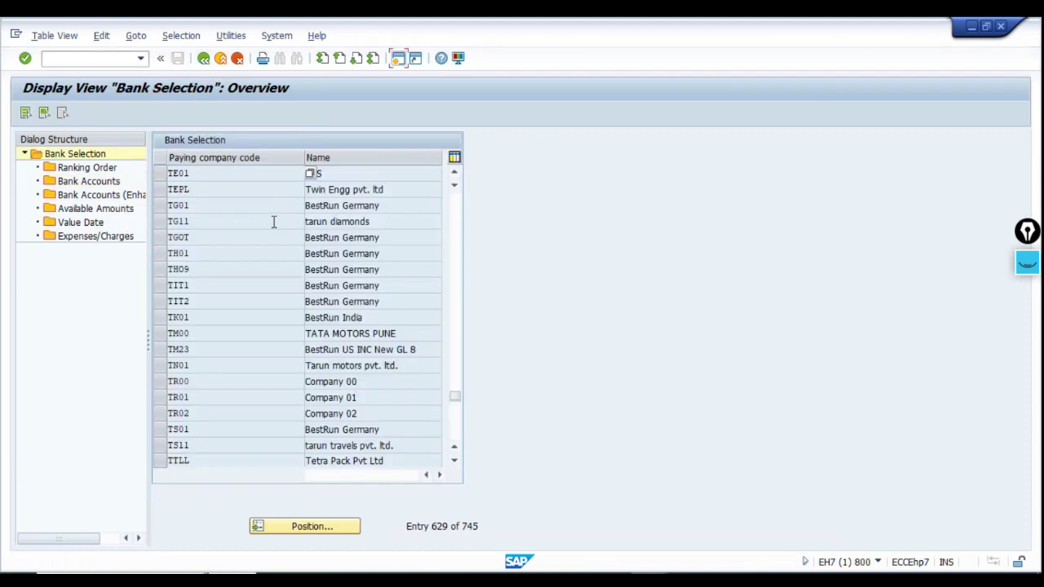
click(204, 60)
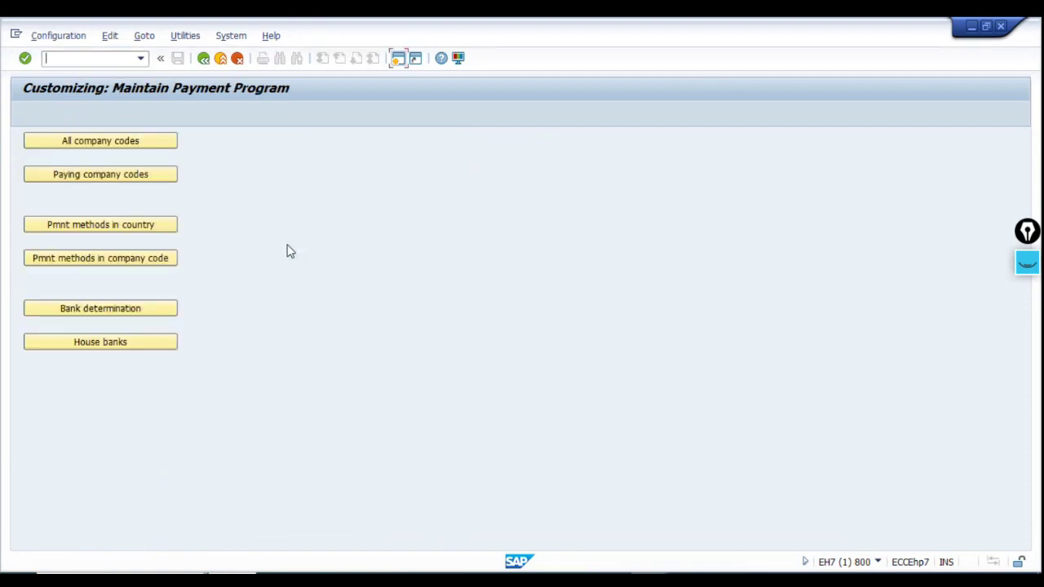